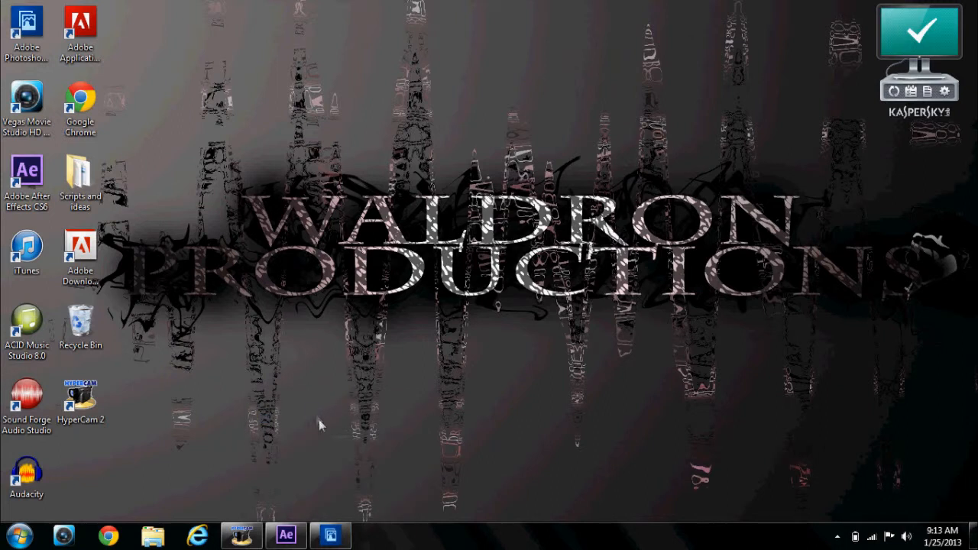
Switch to Photoshop Elements and create a blank document 1920 pixels wide and 1080 pixels high
click(330, 536)
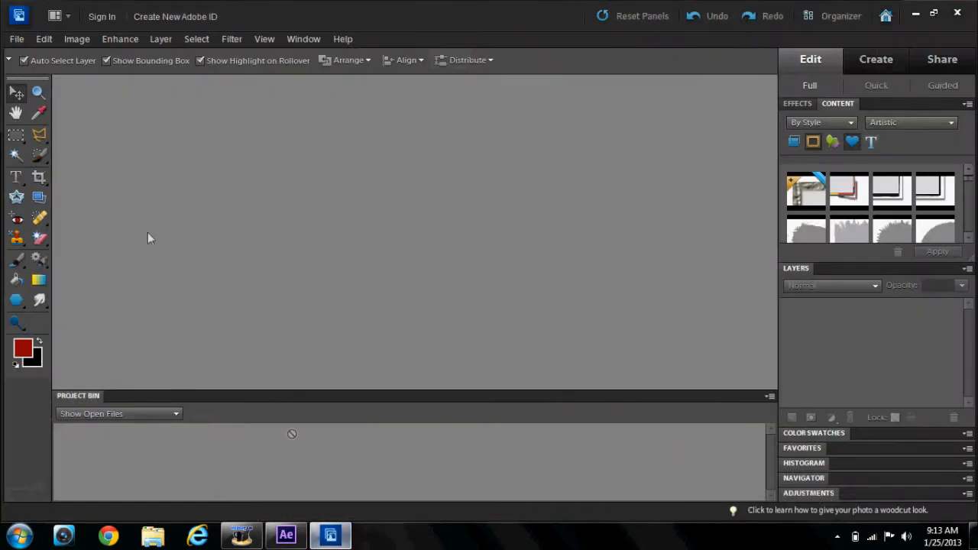
click(14, 42)
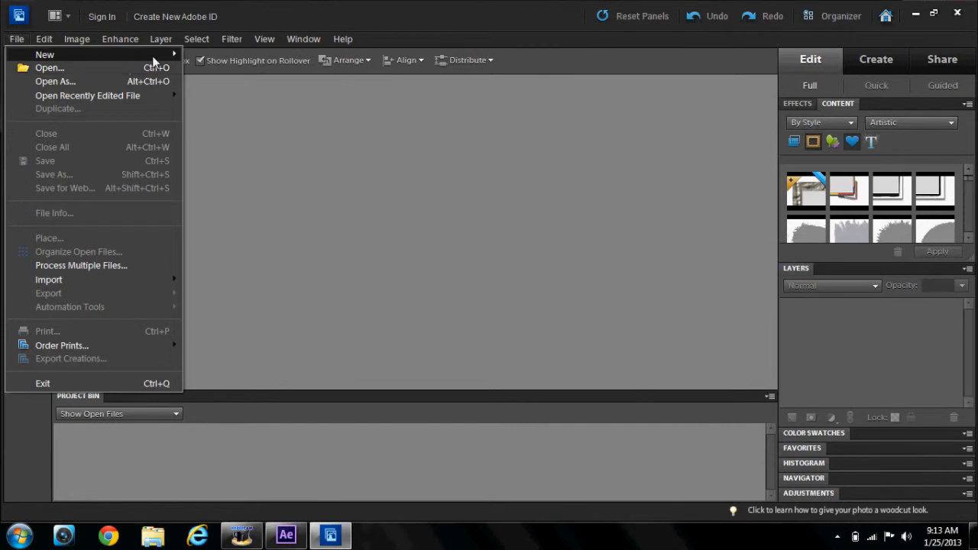
click(197, 56)
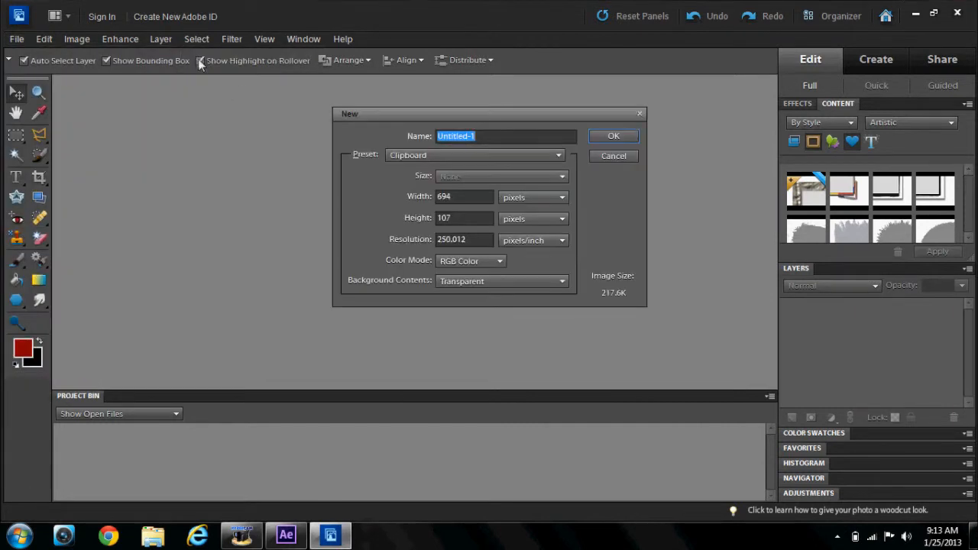
double_click(470, 197)
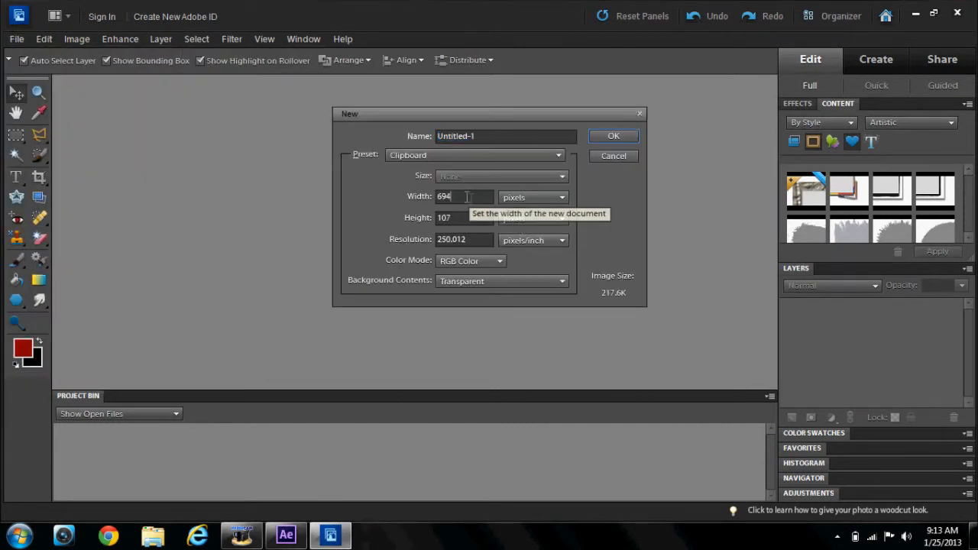
text(10)
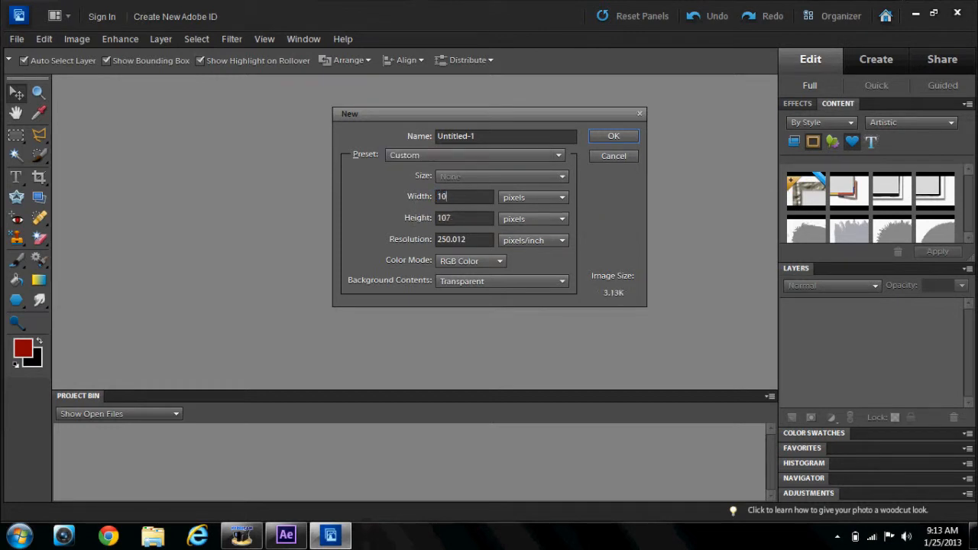
key(BackSpace)
text(920)
click(422, 222)
text(1080)
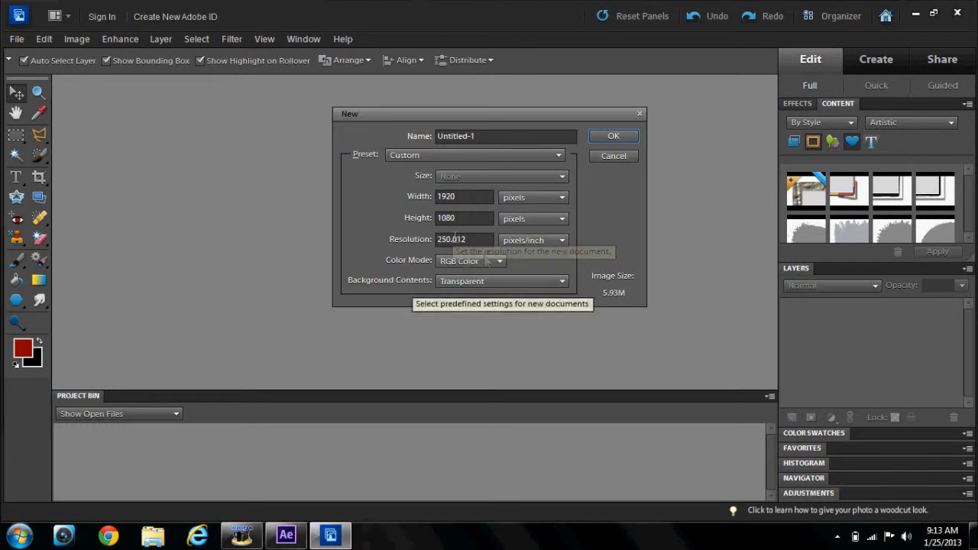
click(600, 141)
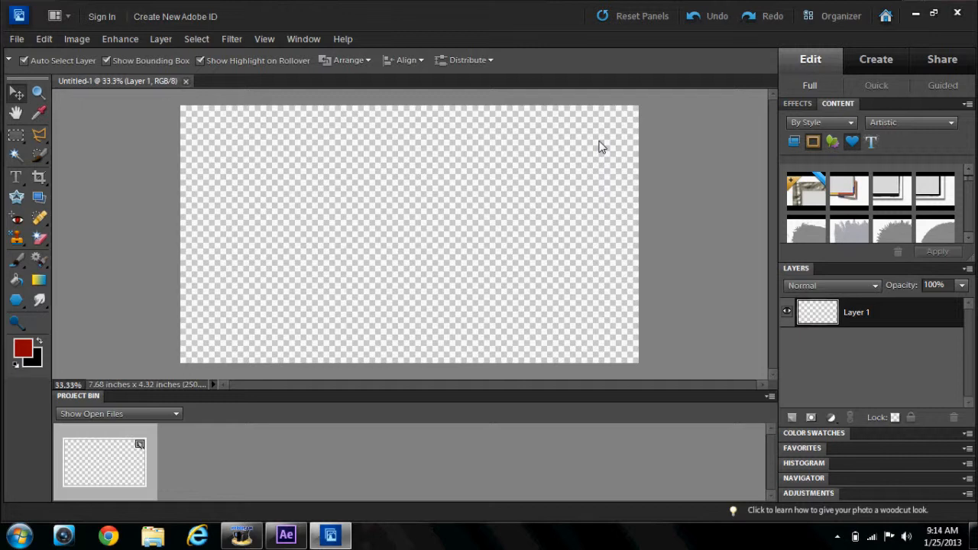
Set the foreground color to a fully saturated blue, #1800ff
click(25, 349)
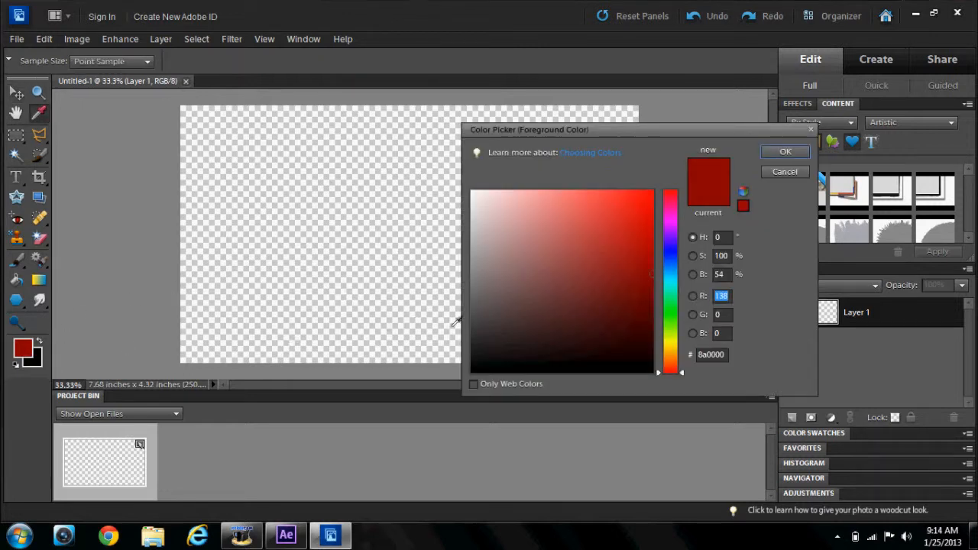
click(671, 245)
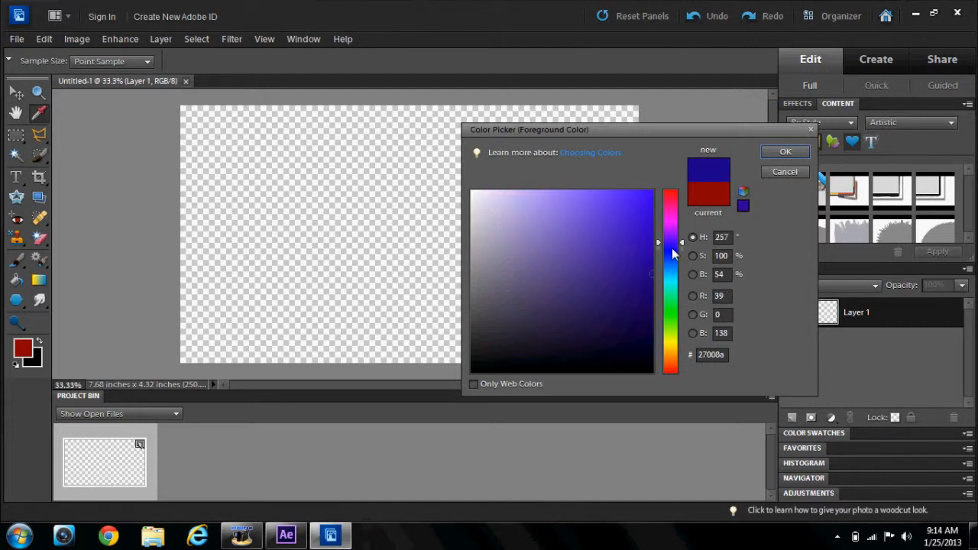
click(672, 249)
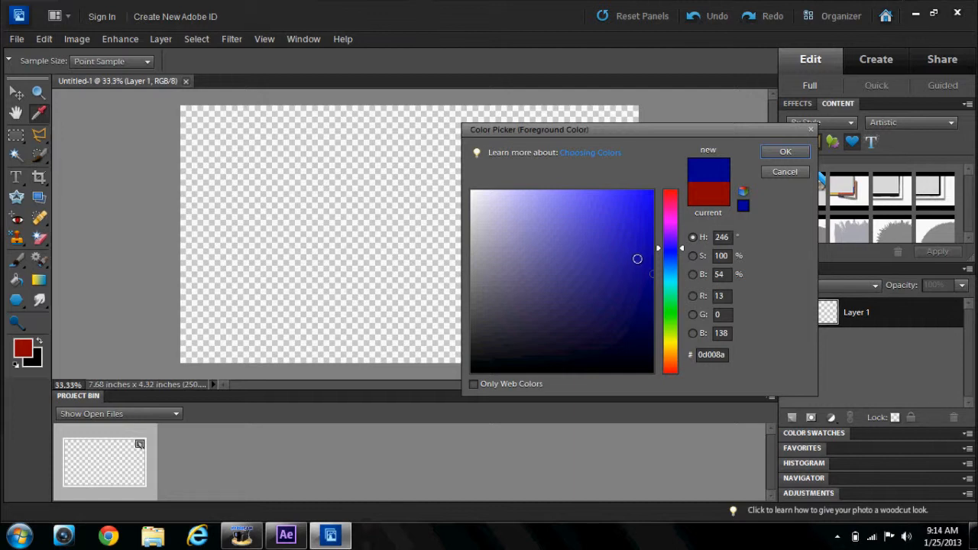
drag(633, 252, 654, 191)
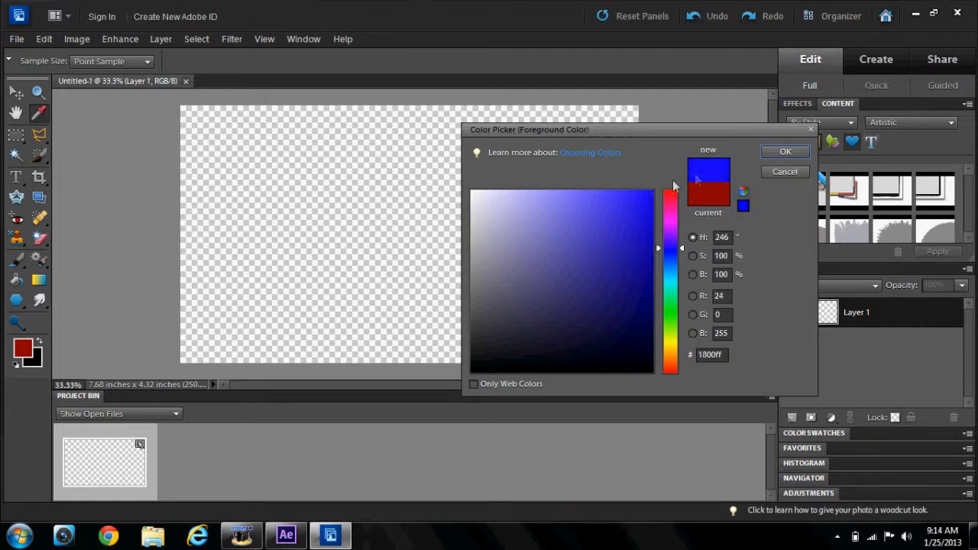
click(767, 156)
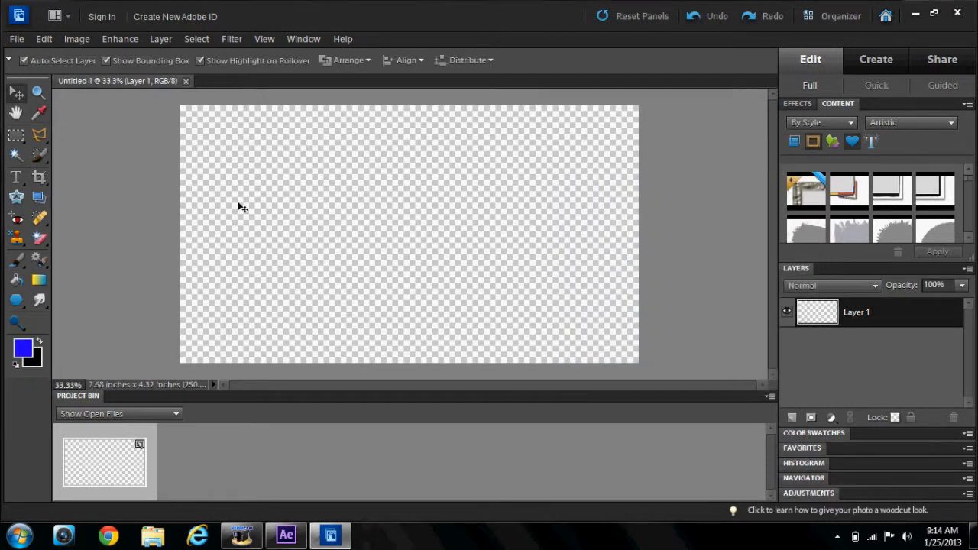
Lighten the foreground color to a pale violet-blue, #a399ff
click(23, 304)
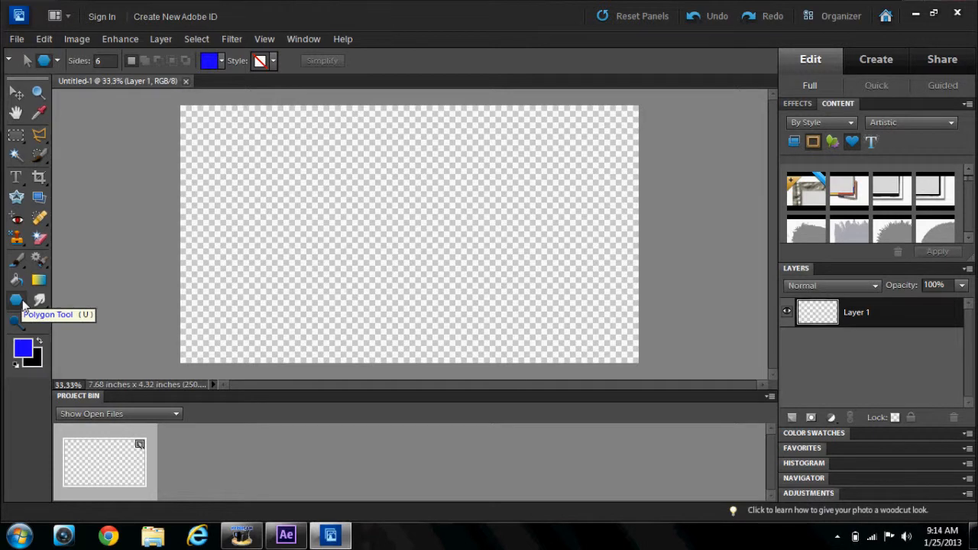
click(23, 348)
mouse_move(533, 191)
mouse_down()
mouse_move(534, 200)
mouse_move(486, 193)
mouse_move(543, 185)
mouse_up()
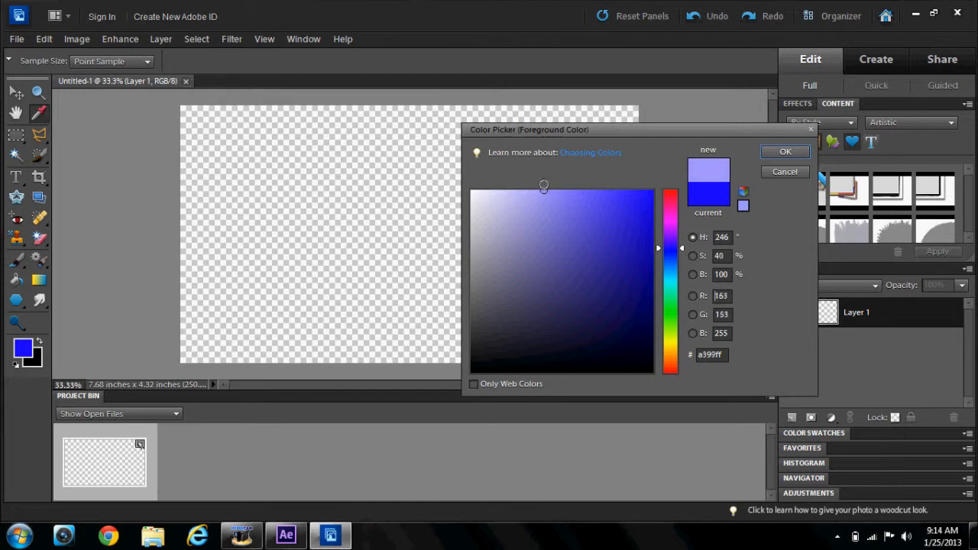
click(782, 152)
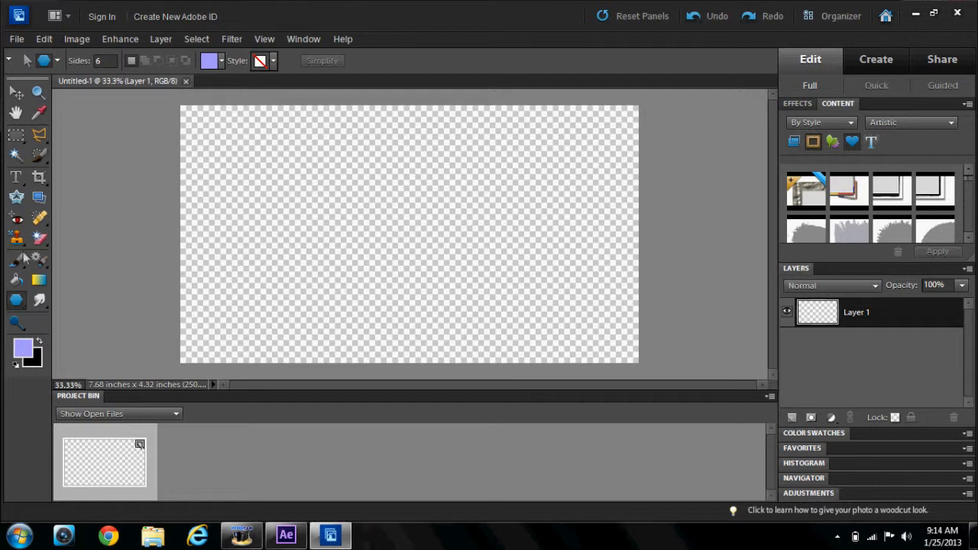
click(25, 356)
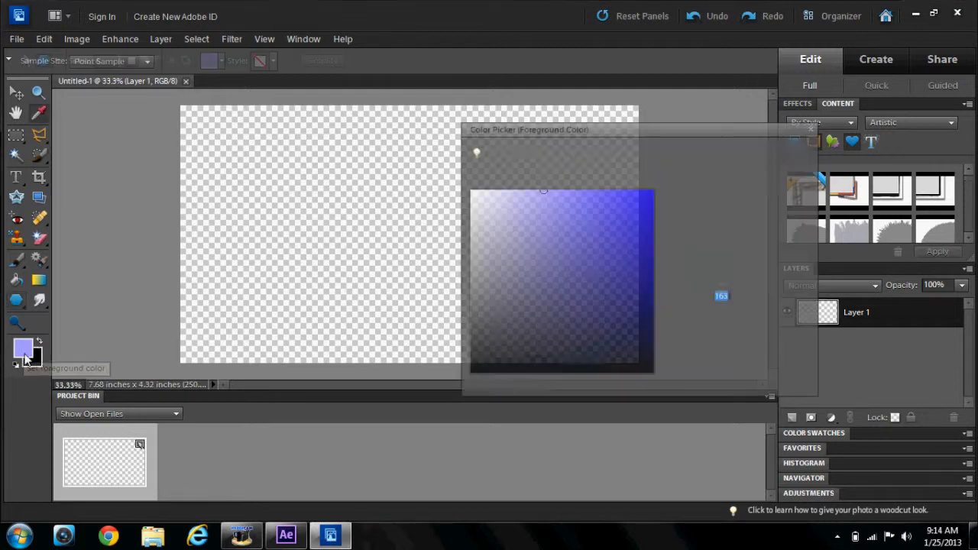
click(784, 152)
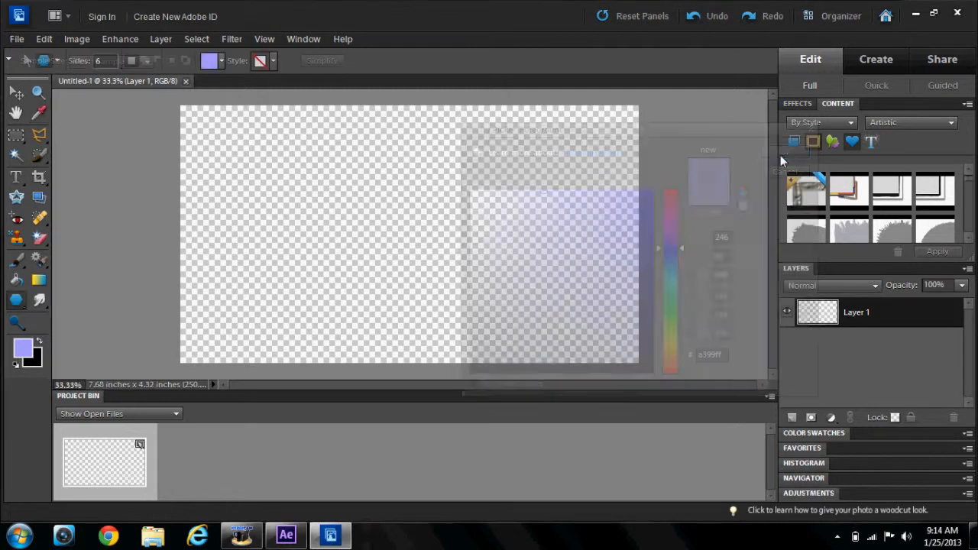
Draw a very thin horizontal rectangle across most of the canvas width, near the vertical middle, and deselect it
drag(16, 304, 82, 300)
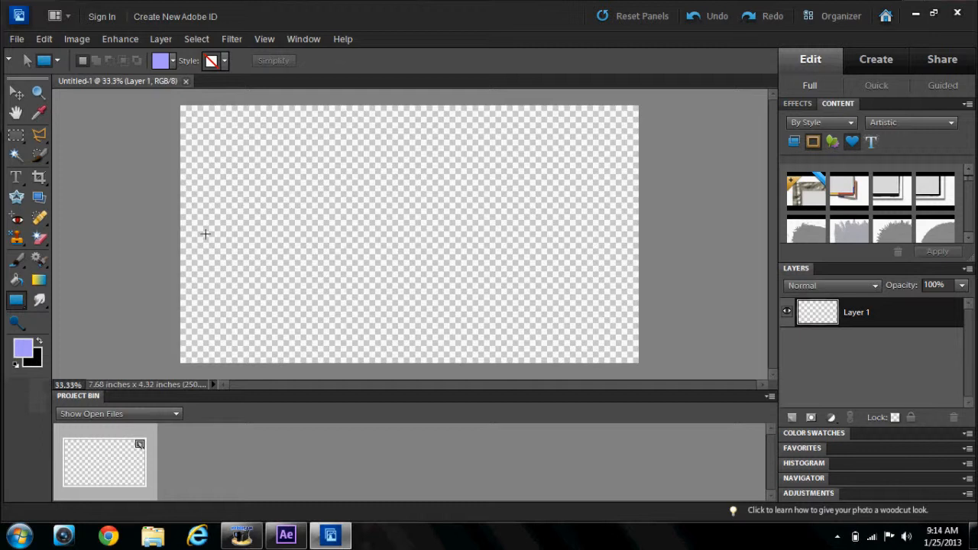
drag(208, 232, 584, 228)
key(ctrl+z)
drag(218, 226, 603, 227)
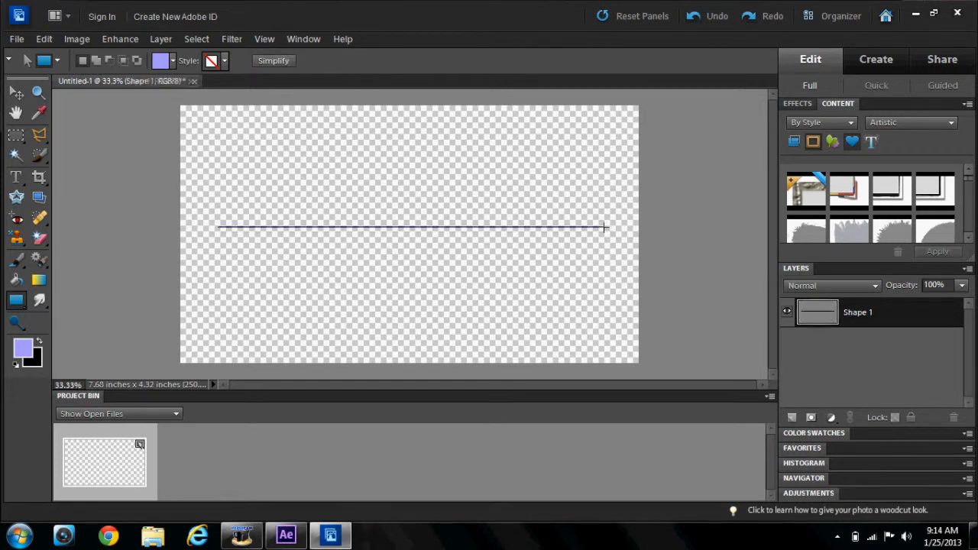
click(16, 91)
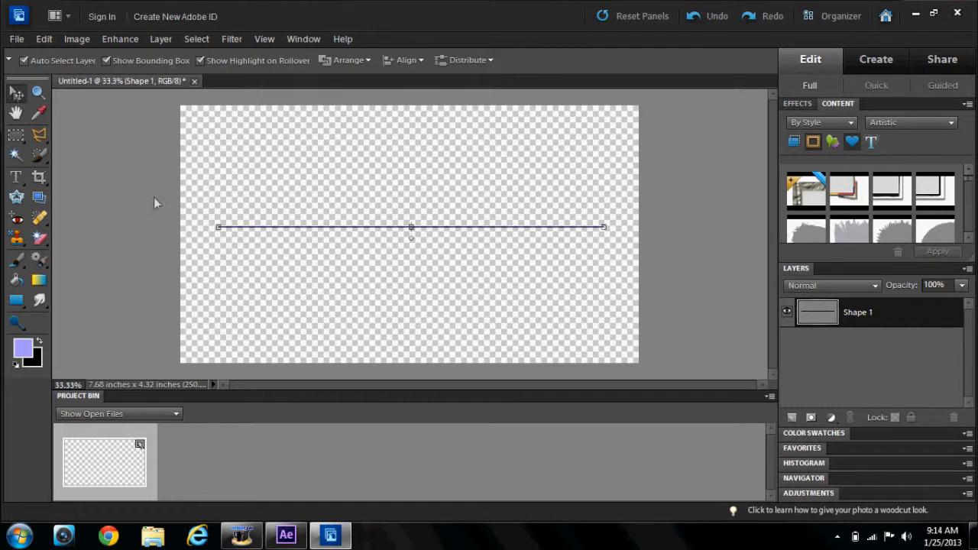
click(282, 283)
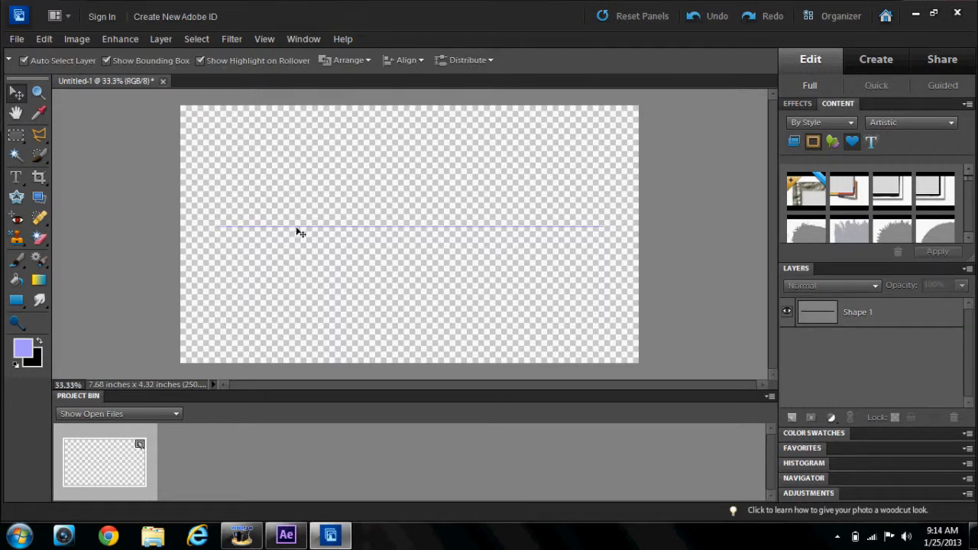
Open the Motion Blur filter for the thin rectangle, simplifying its shape layer, and set the distance to 42 pixels
click(849, 313)
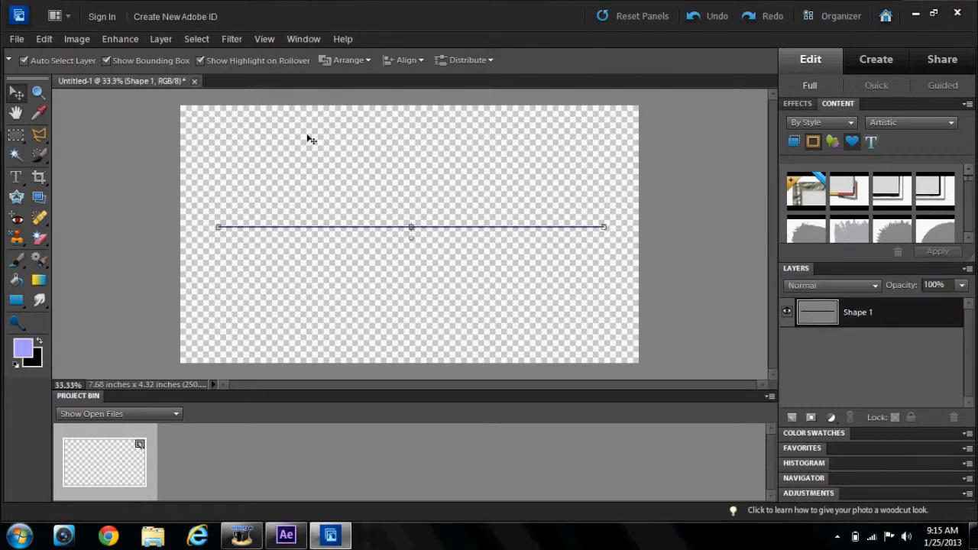
click(233, 39)
mouse_move(304, 147)
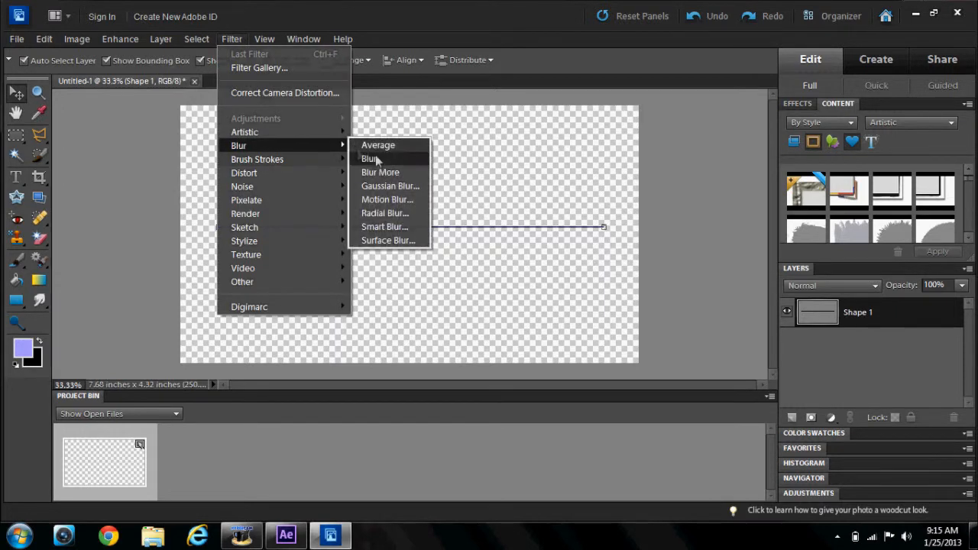
click(375, 198)
click(451, 215)
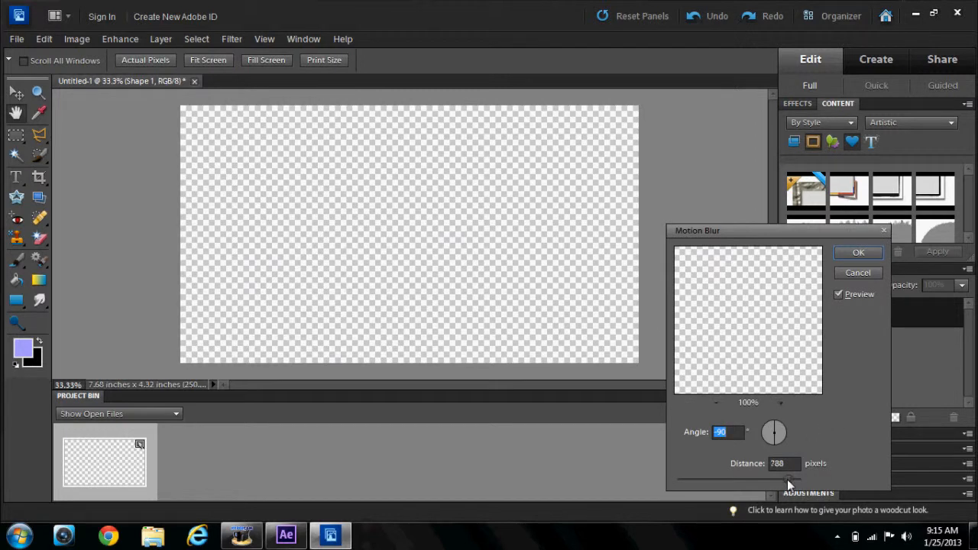
drag(710, 476, 705, 476)
Set the Motion Blur angle to 0 degrees so the blur runs horizontally along the line
click(775, 431)
drag(774, 430, 791, 431)
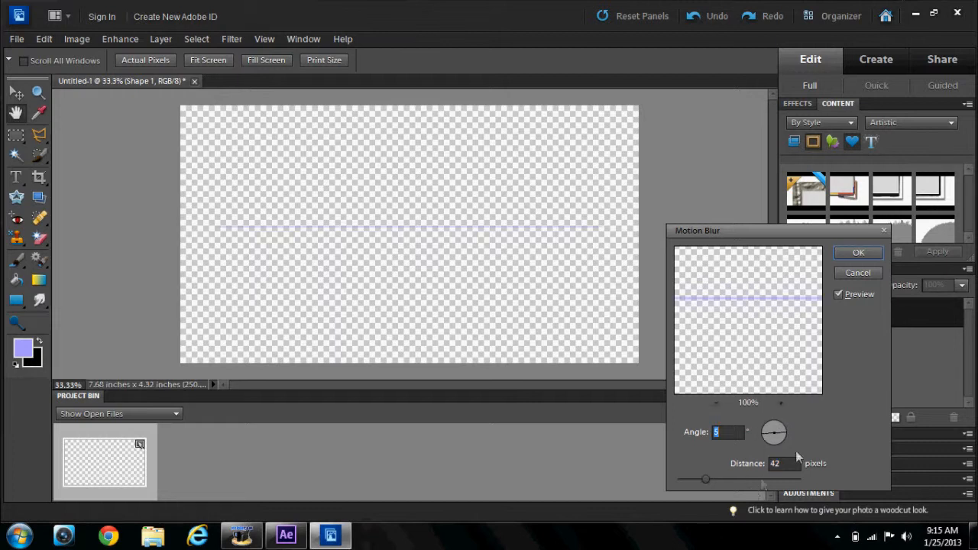
text(-8)
key(BackSpace)
key(BackSpace)
text(0)
click(785, 432)
Set the Motion Blur distance to 161 pixels and apply the filter to the line
drag(706, 480, 712, 480)
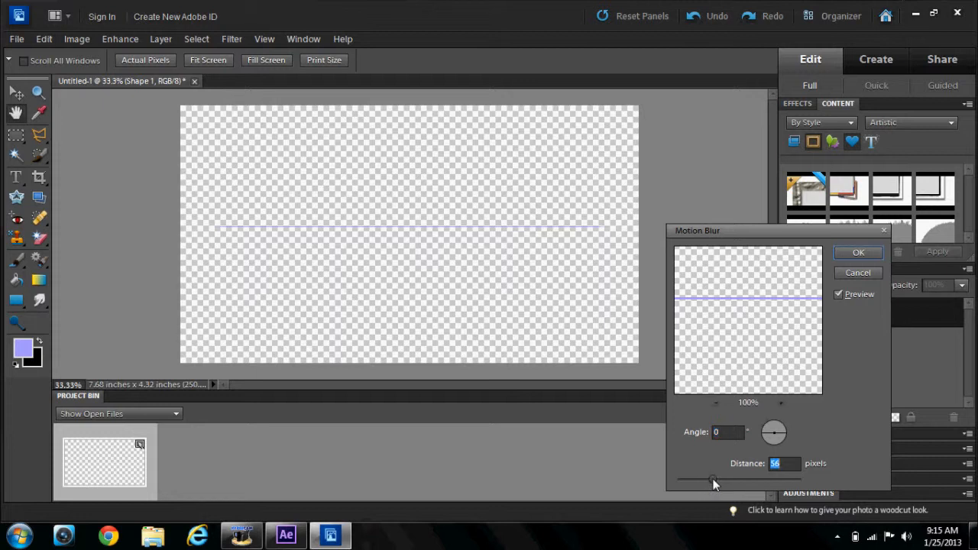
click(735, 480)
click(848, 256)
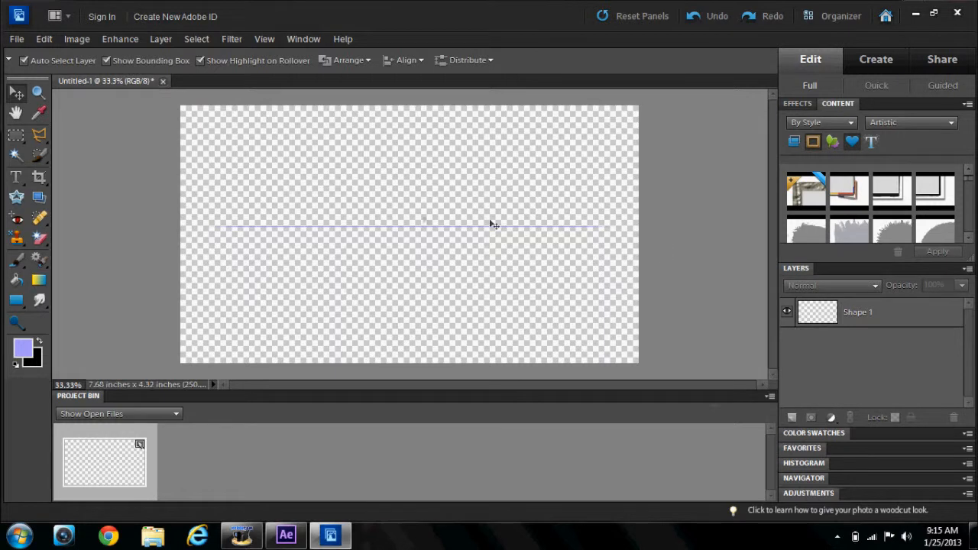
Draw a small, flat horizontal ellipse centered over the middle of the blurred line and deselect it
click(17, 304)
click(17, 304)
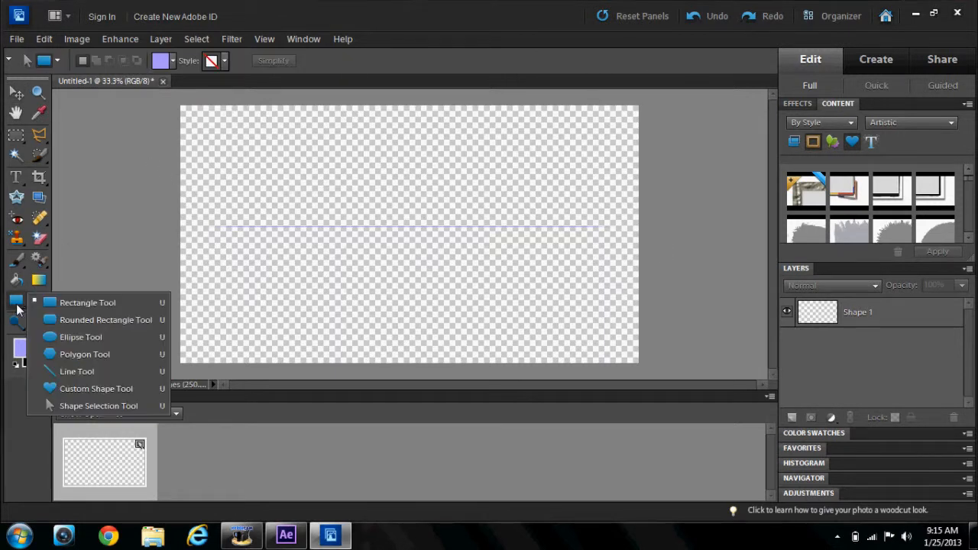
click(105, 338)
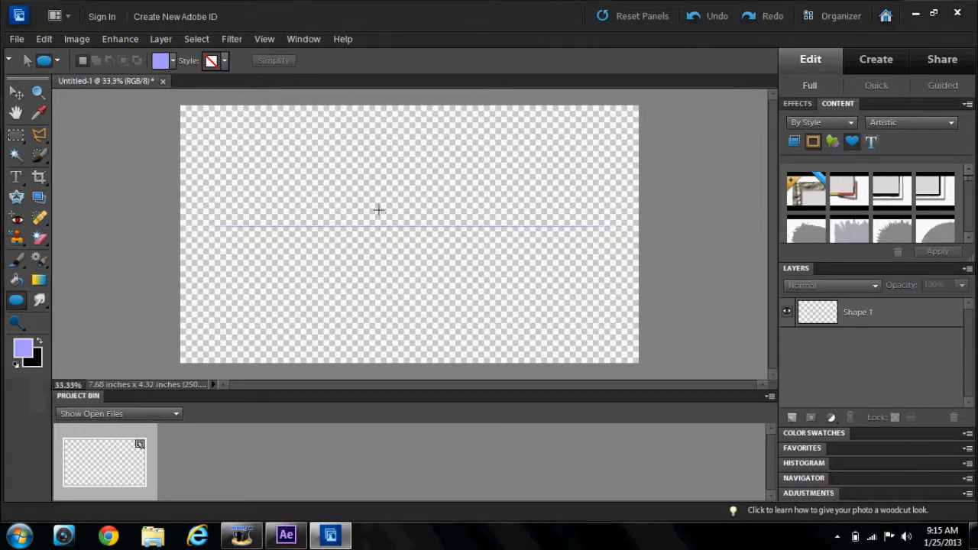
drag(370, 216, 439, 241)
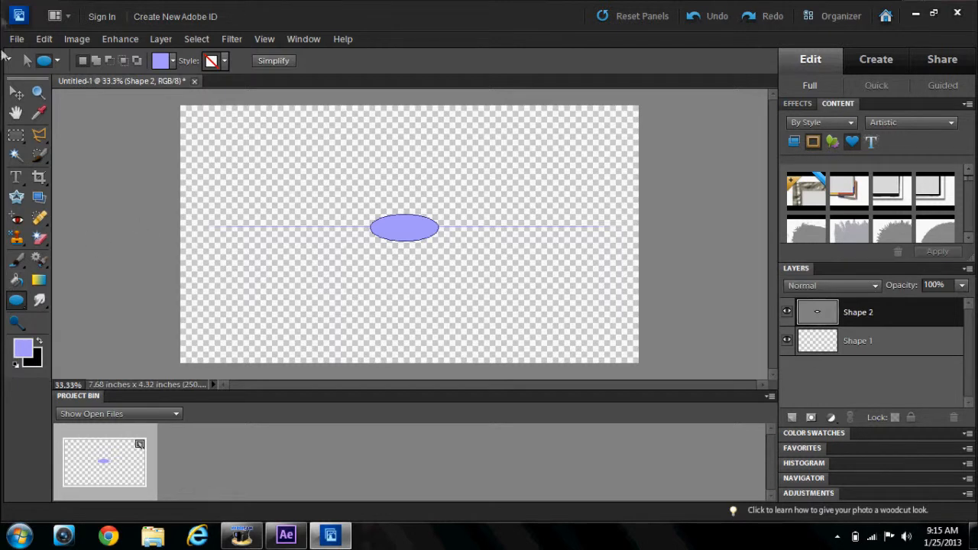
click(16, 91)
click(304, 179)
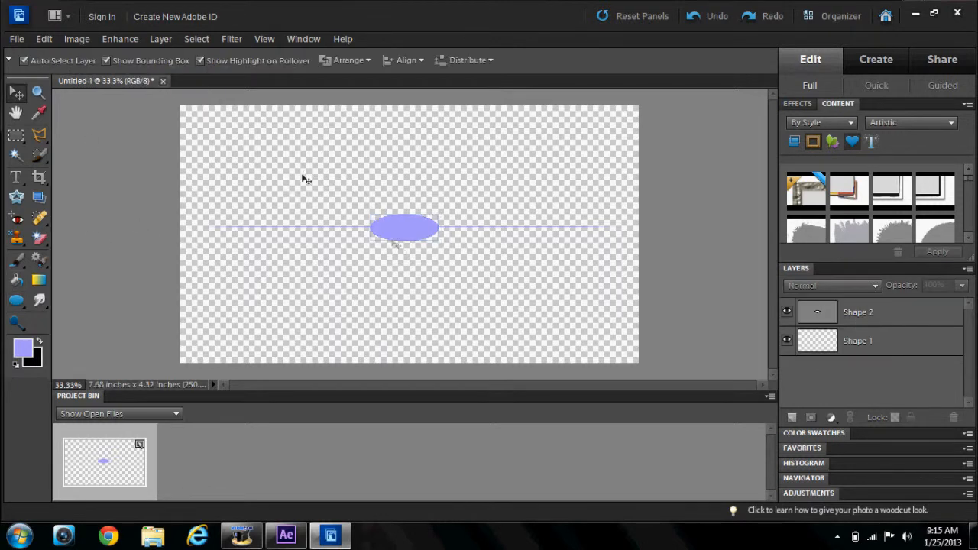
Simplify the ellipse's shape layer and apply Motion Blur to it at angle 0 degrees and distance 161 pixels
click(397, 226)
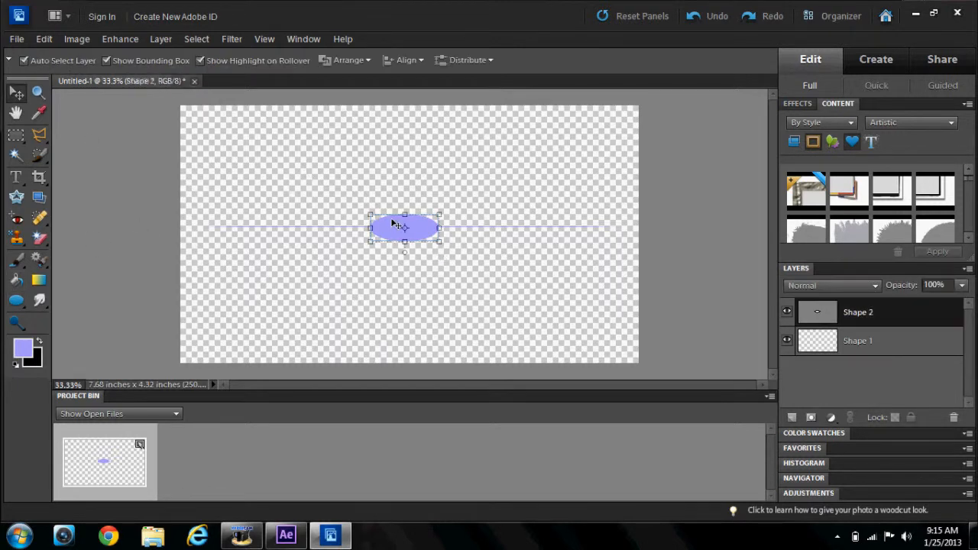
click(231, 39)
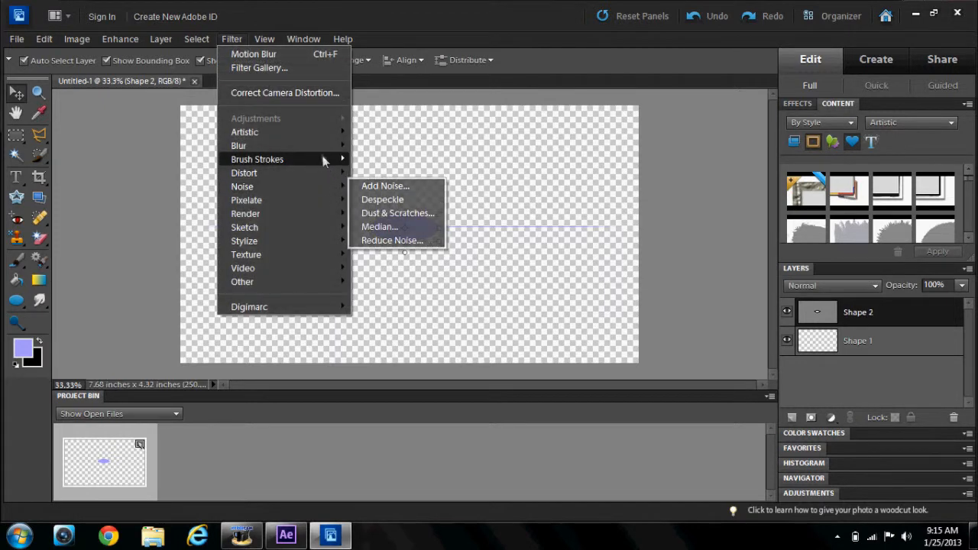
mouse_move(321, 146)
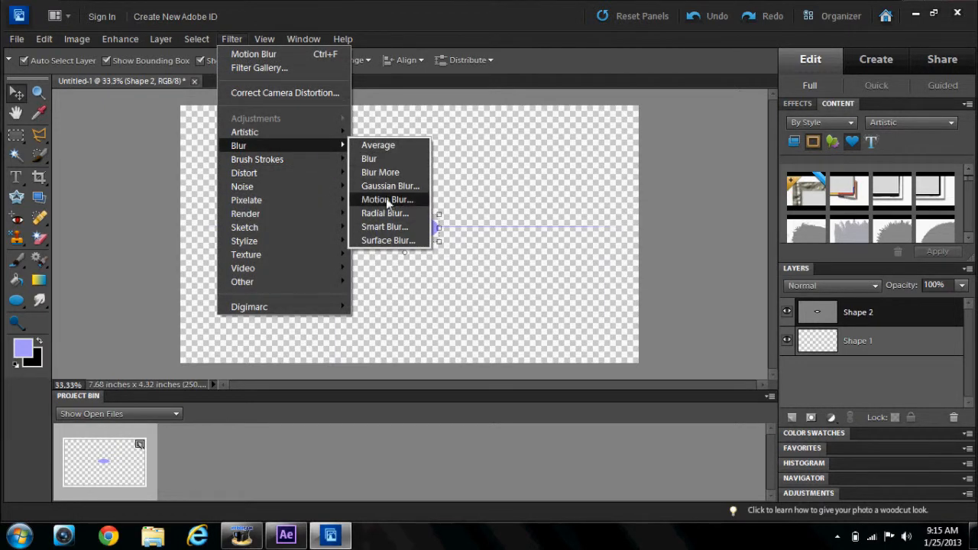
click(387, 200)
click(455, 212)
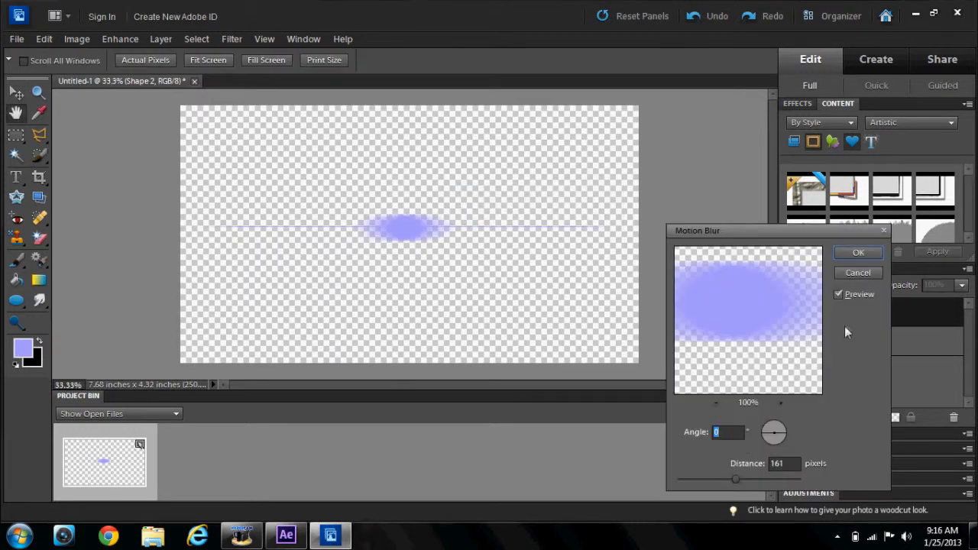
click(855, 253)
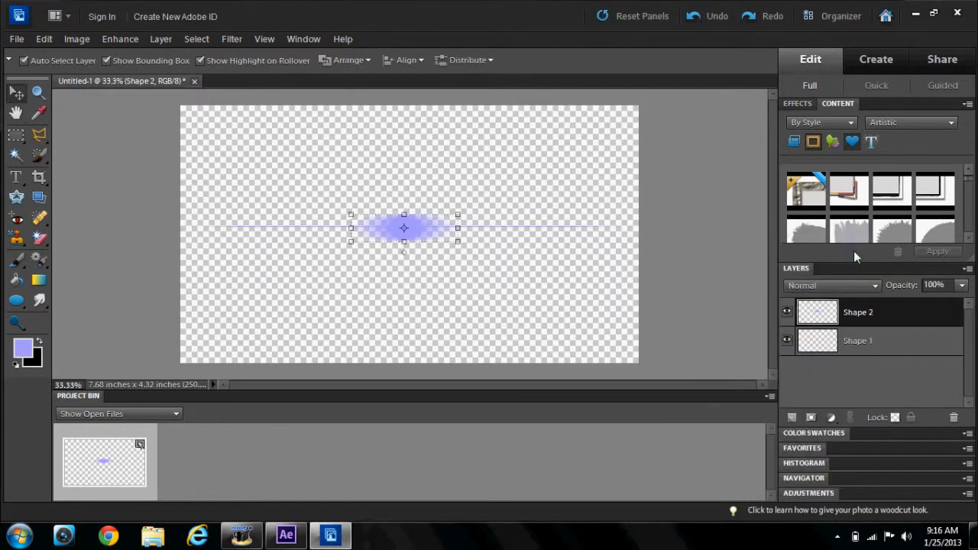
Duplicate the line layer Shape 1, and duplicate that copy again, keeping the default layer names
click(848, 345)
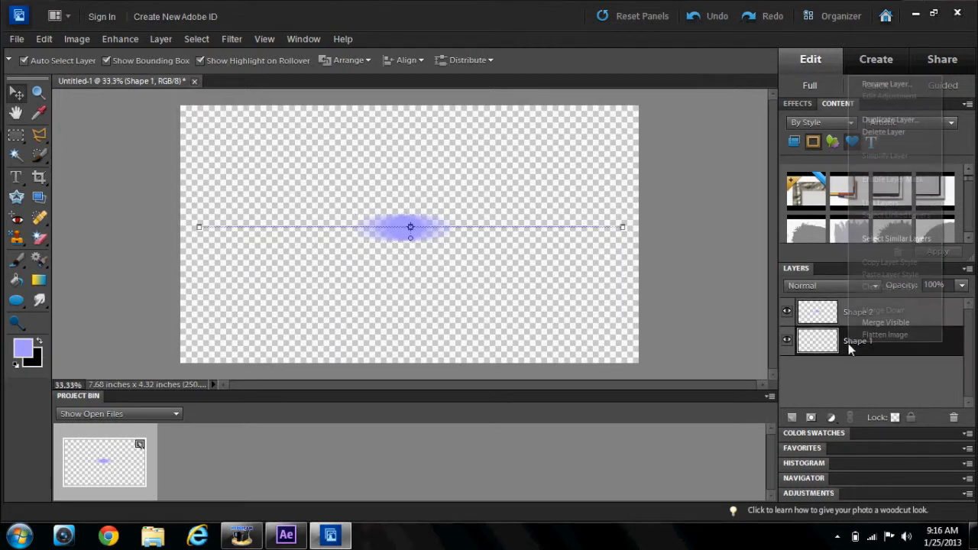
right_click(848, 345)
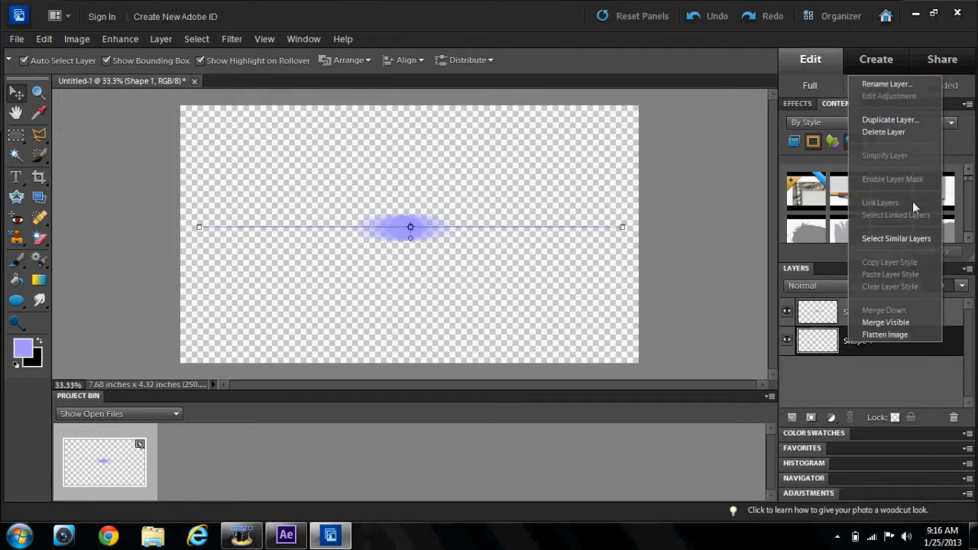
click(884, 122)
click(600, 160)
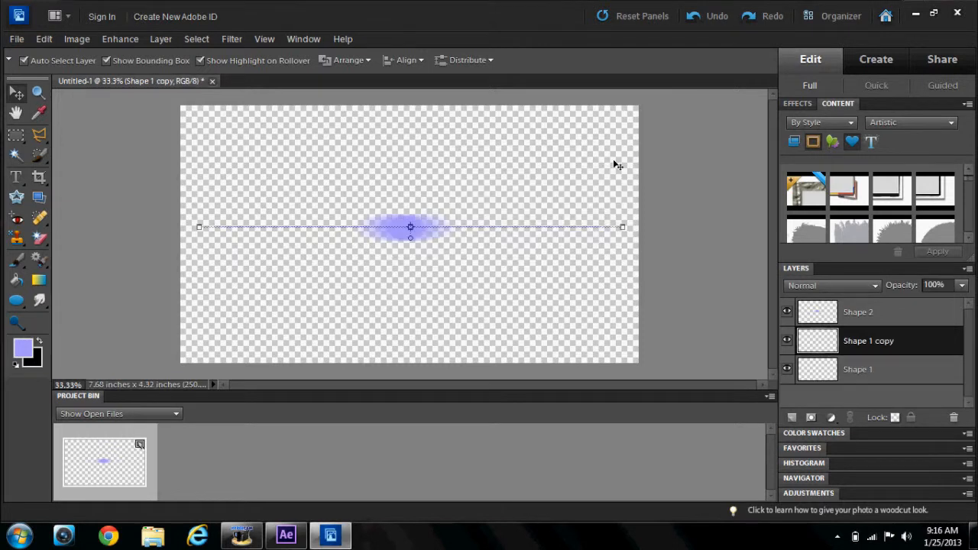
right_click(890, 343)
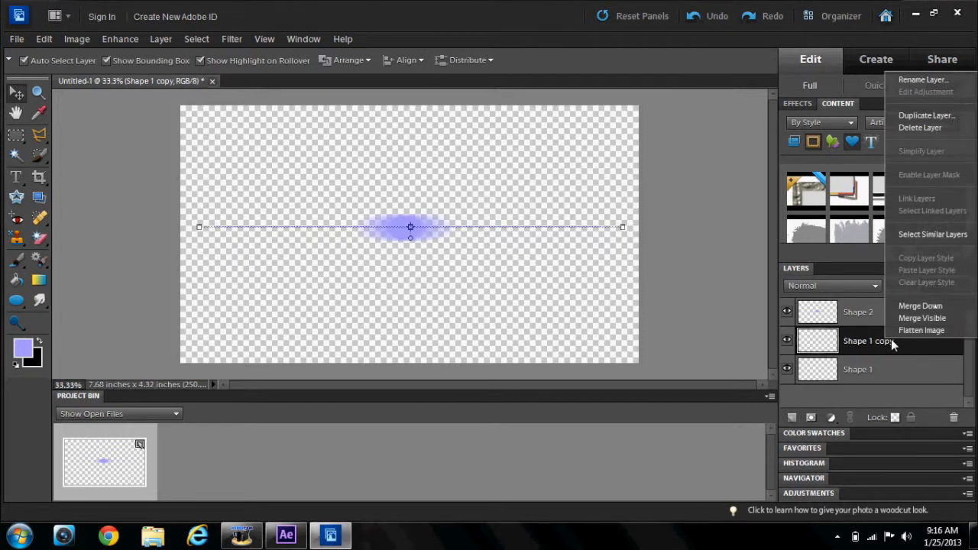
click(917, 115)
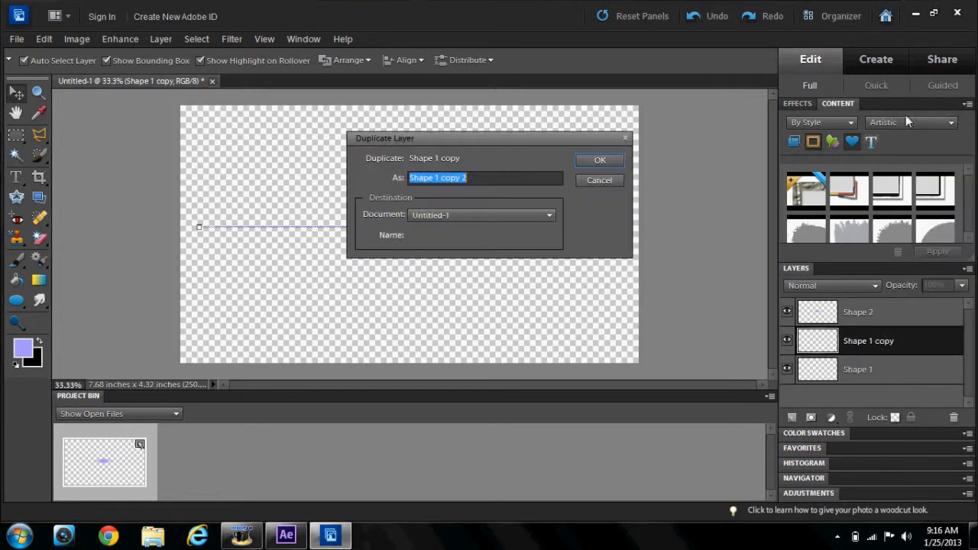
click(600, 161)
Apply a Gaussian Blur with a radius of 1.1 pixels to the Shape 1 copy layer
click(860, 370)
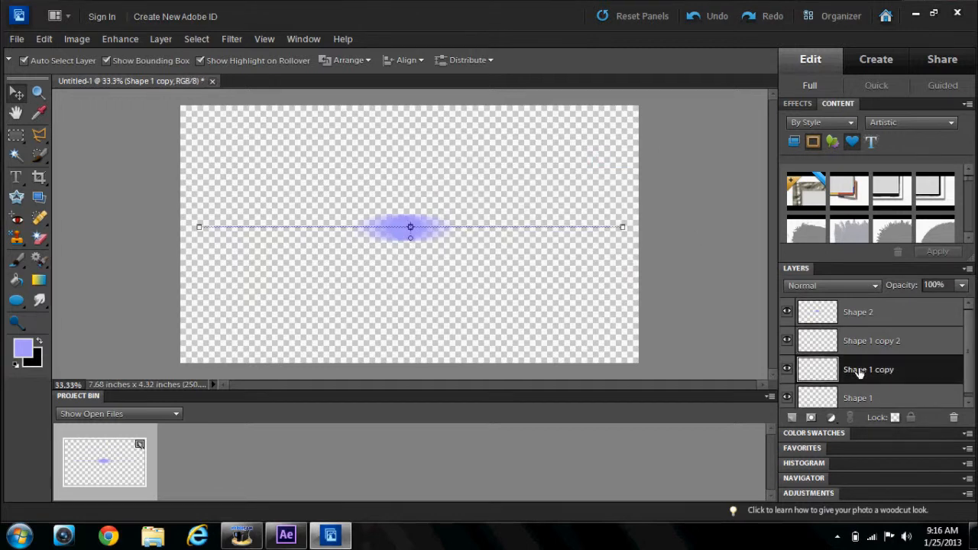
click(856, 392)
click(858, 370)
click(233, 40)
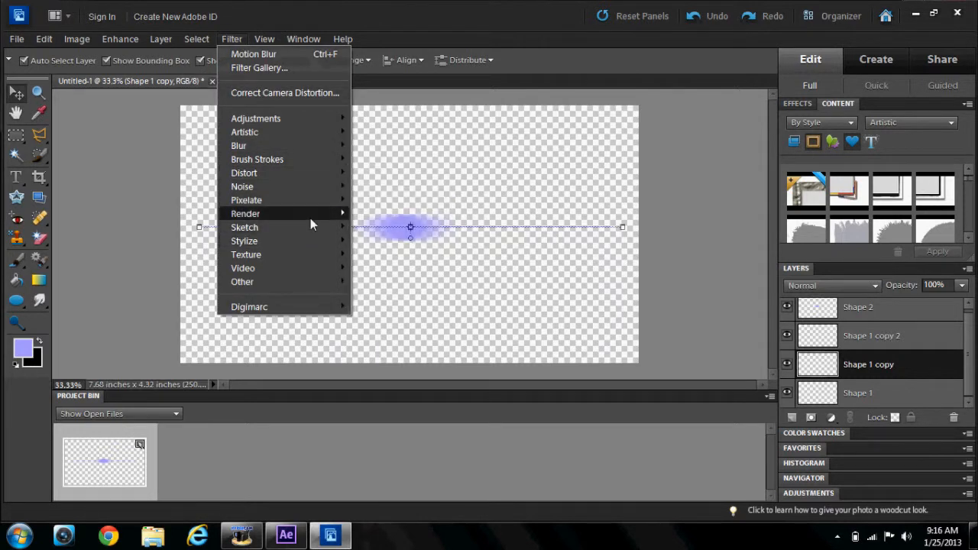
mouse_move(314, 145)
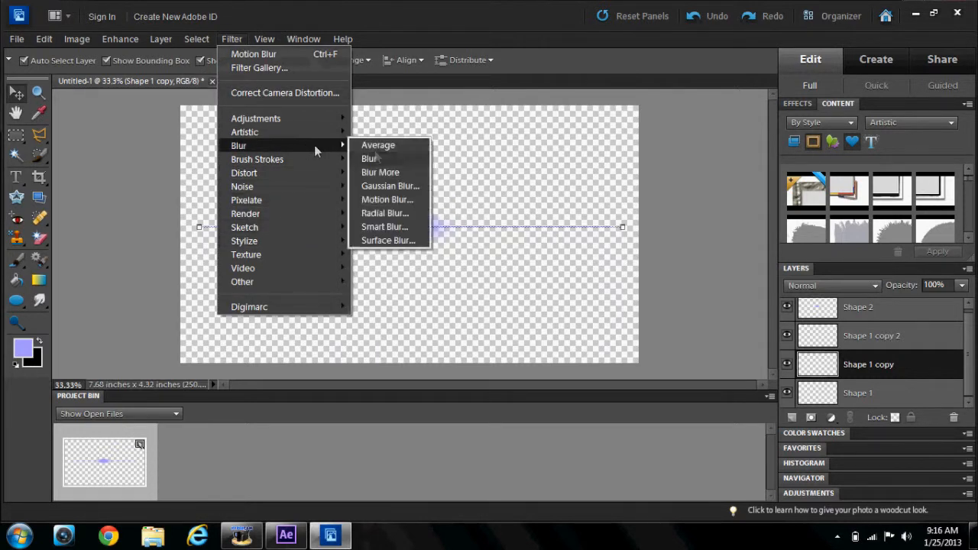
click(398, 186)
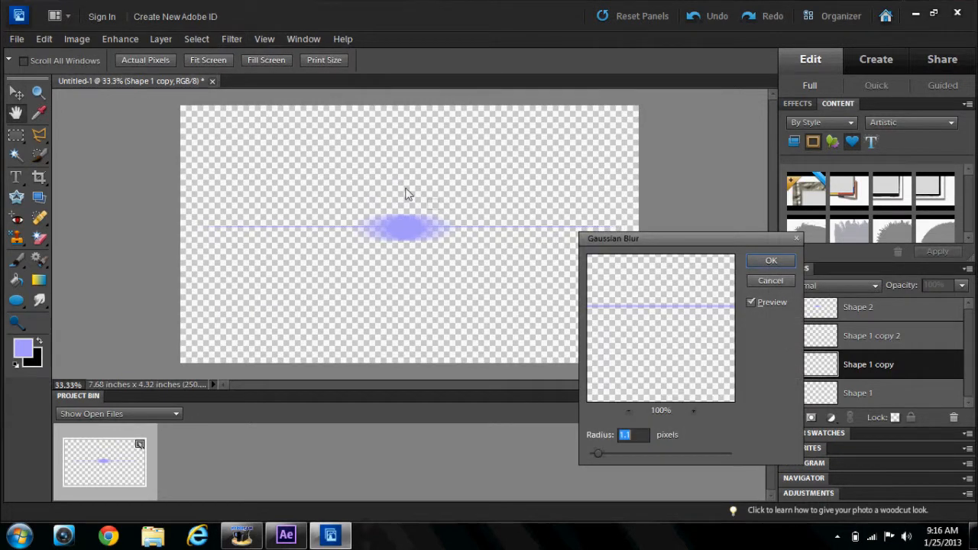
click(768, 261)
key(v)
Apply a Gaussian Blur with a radius larger than 1.1 pixels to the Shape 1 copy 2 layer
click(856, 337)
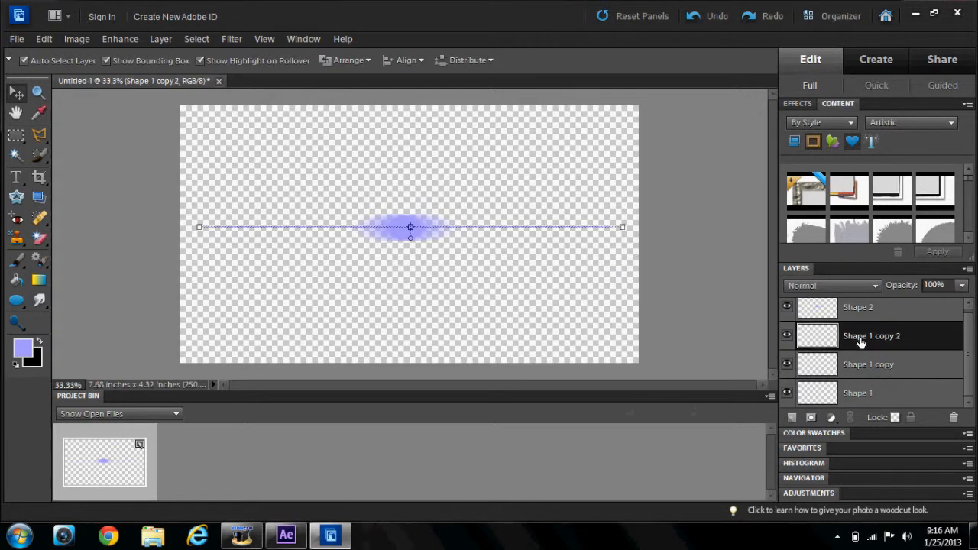
click(231, 39)
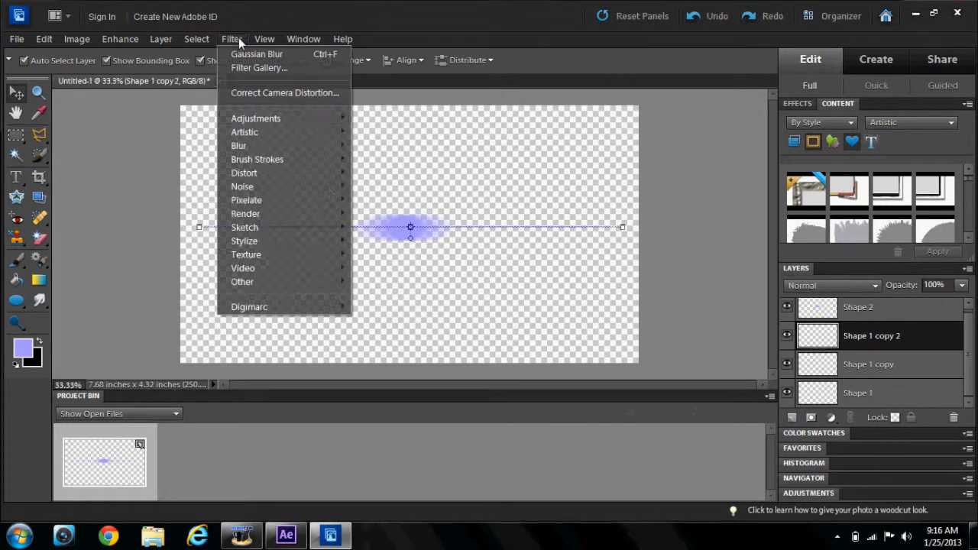
mouse_move(337, 146)
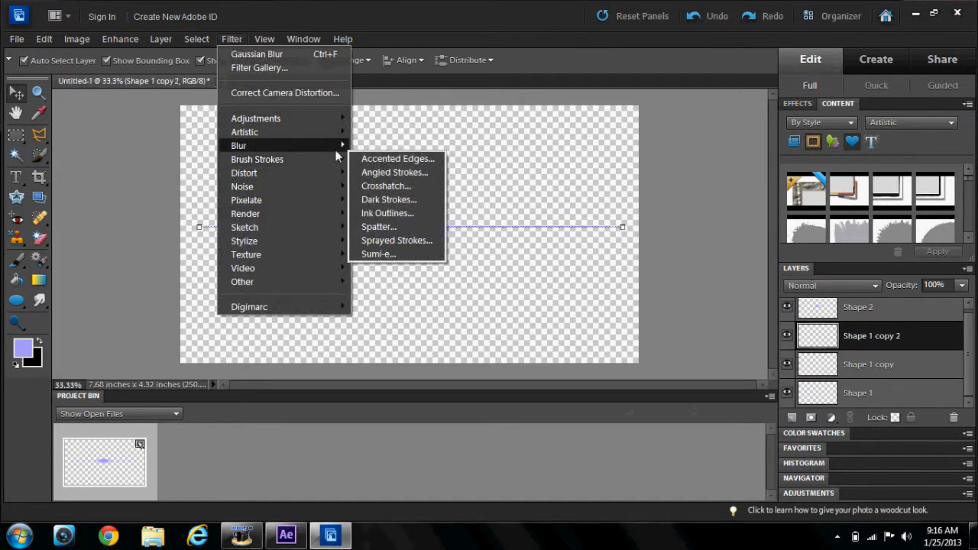
click(412, 187)
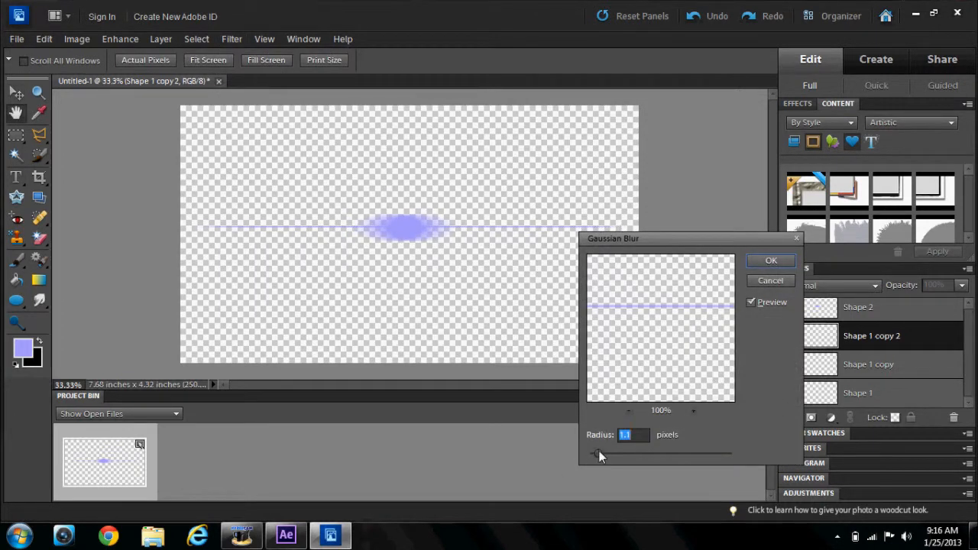
drag(616, 452, 620, 454)
click(770, 260)
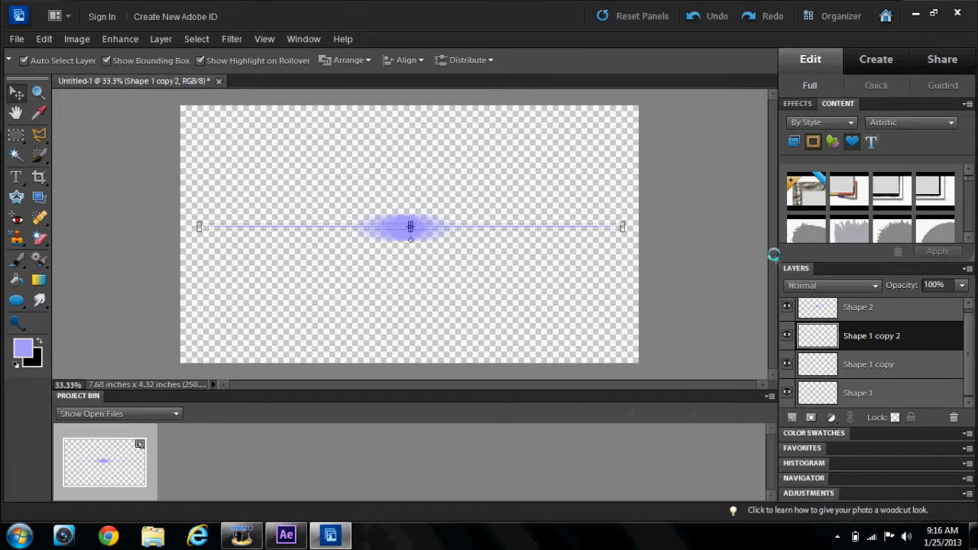
Set the foreground color to black (000000) and activate the Paint Bucket tool
click(21, 348)
drag(566, 309, 742, 457)
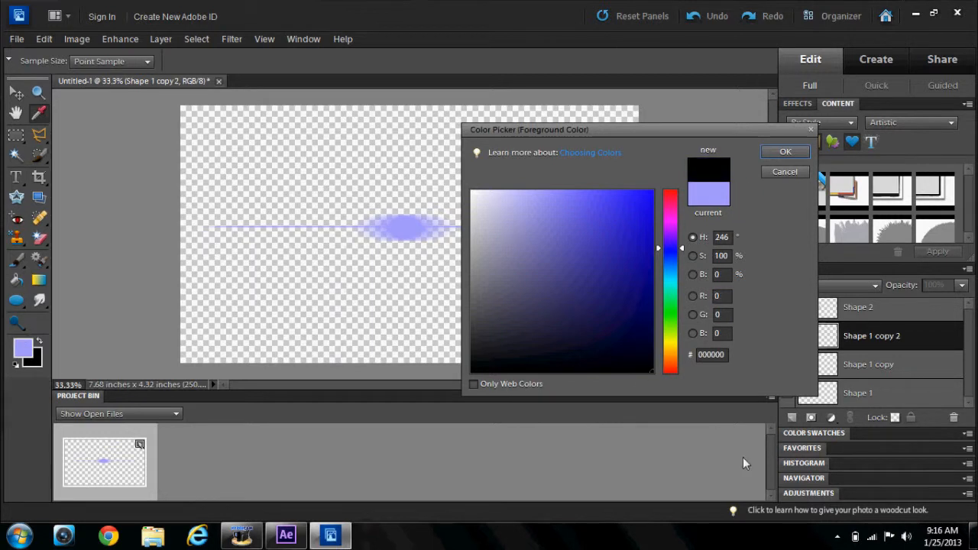
click(785, 152)
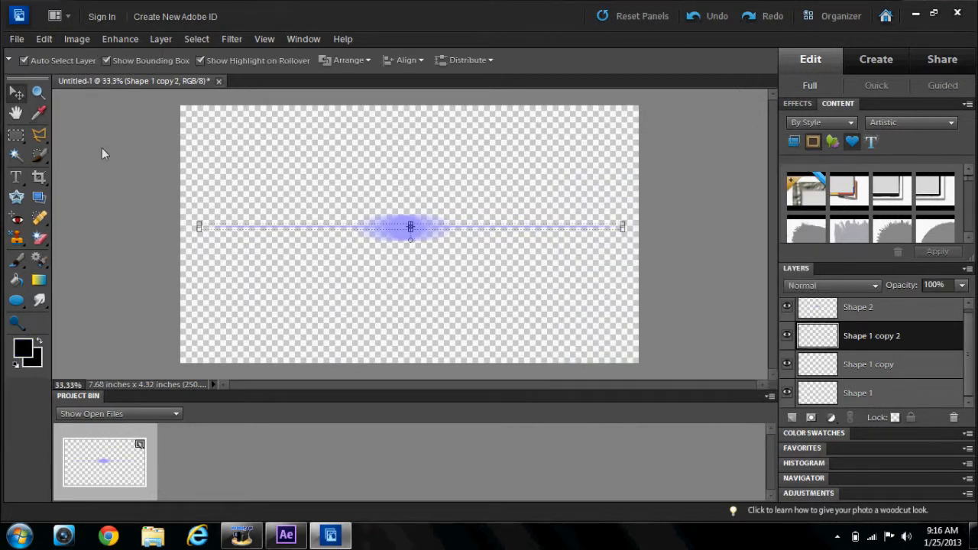
click(16, 280)
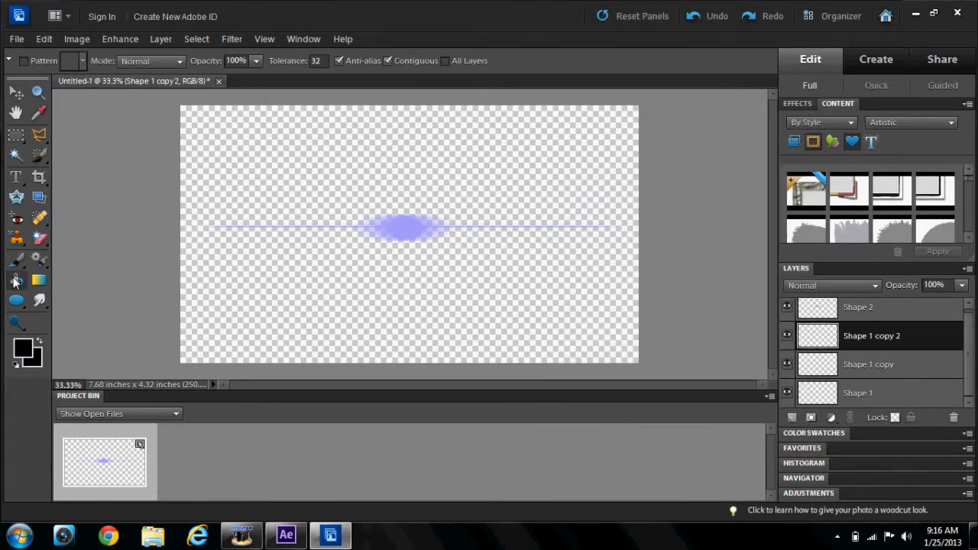
Try to fill the empty area of the Shape 1 copy 2 layer with black, and undo the fill
click(242, 321)
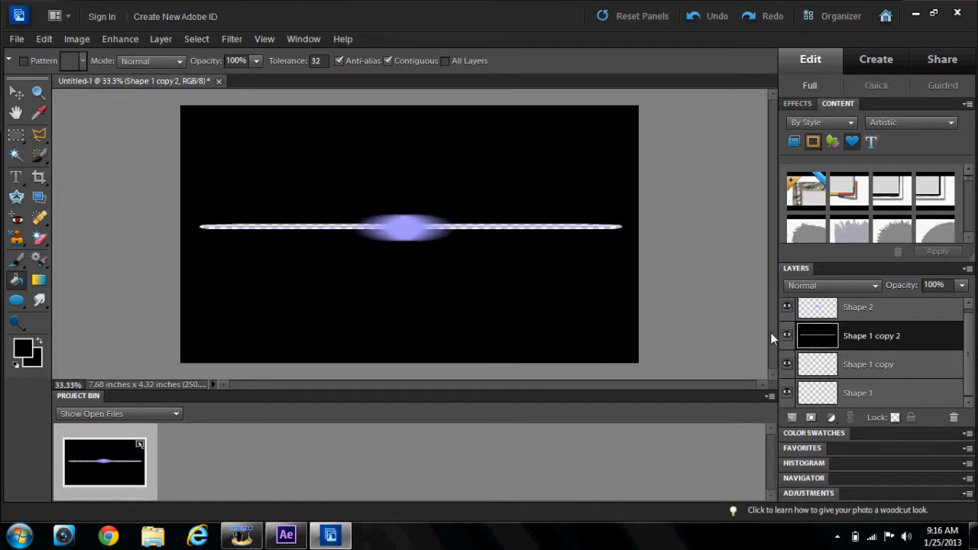
key(ctrl+z)
Add a new layer, fill it with black and place it beneath all the shape layers as the background
click(790, 418)
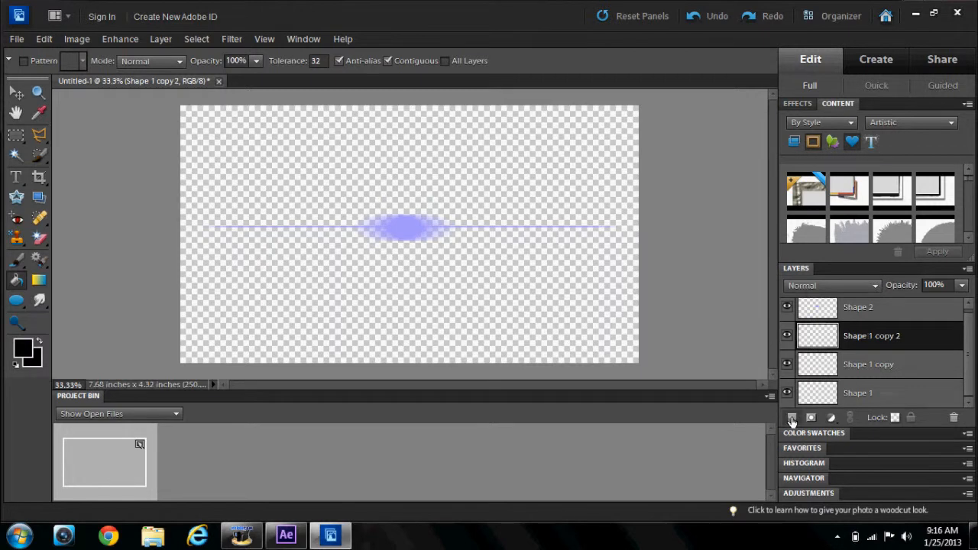
click(368, 287)
mouse_move(901, 338)
mouse_down()
mouse_move(891, 428)
mouse_move(891, 409)
mouse_up()
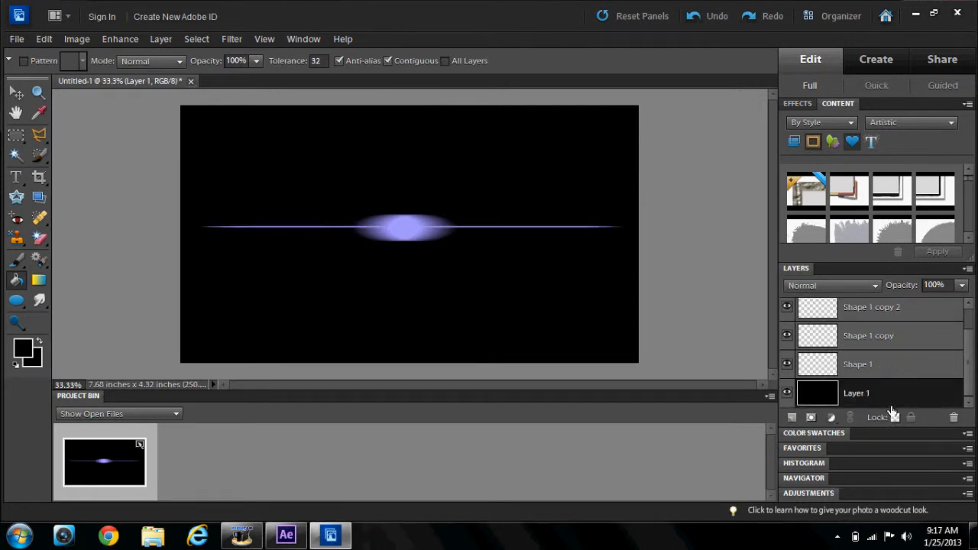
Duplicate the blurred ellipse layer Shape 2 with the default name
click(18, 93)
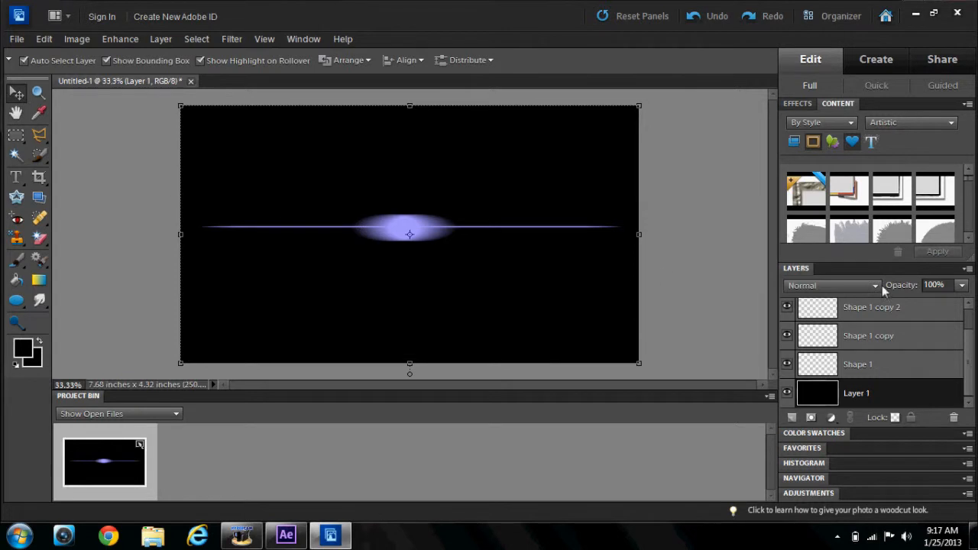
drag(969, 352, 968, 309)
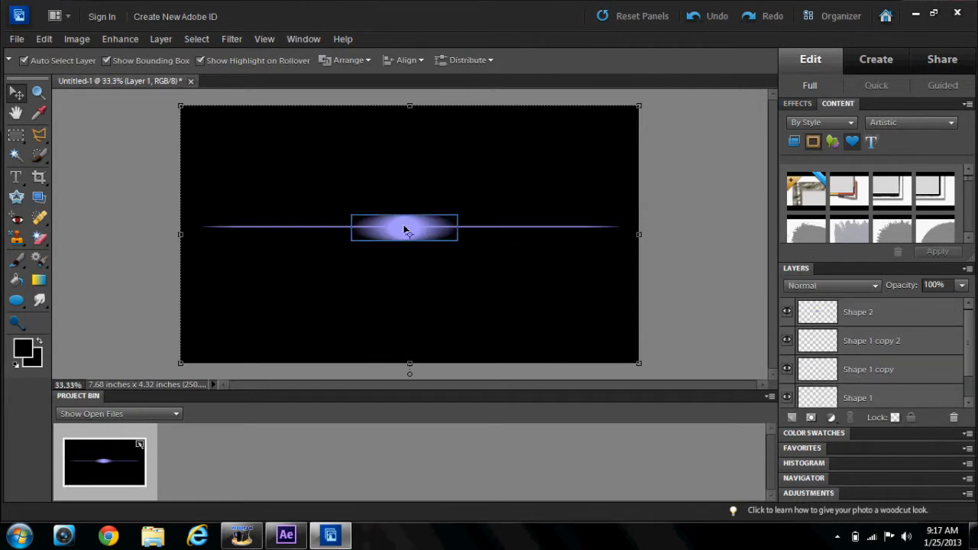
click(859, 314)
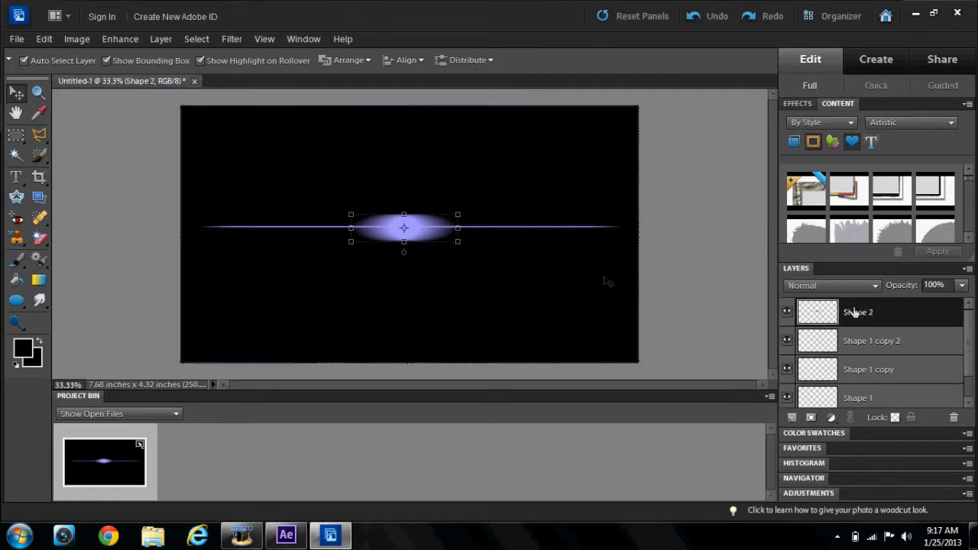
right_click(866, 317)
click(906, 96)
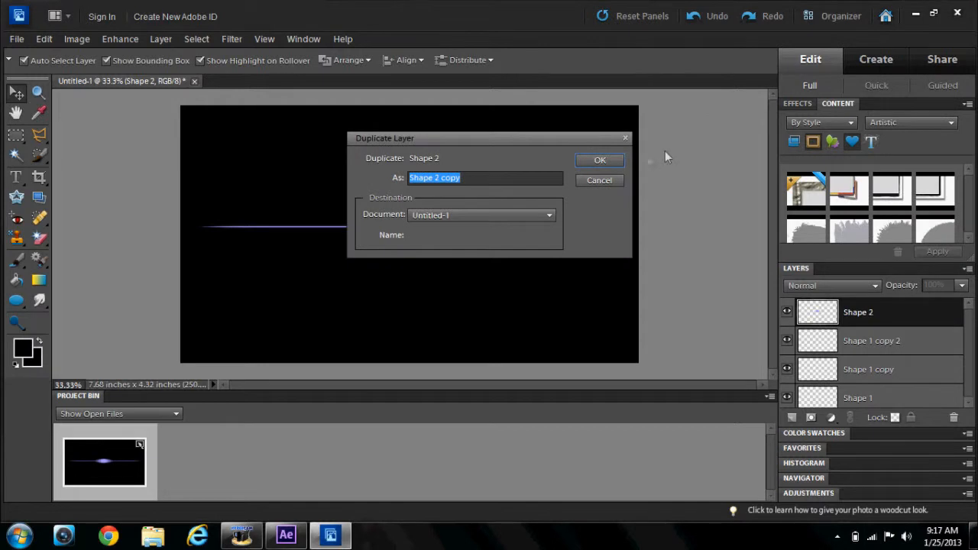
click(599, 161)
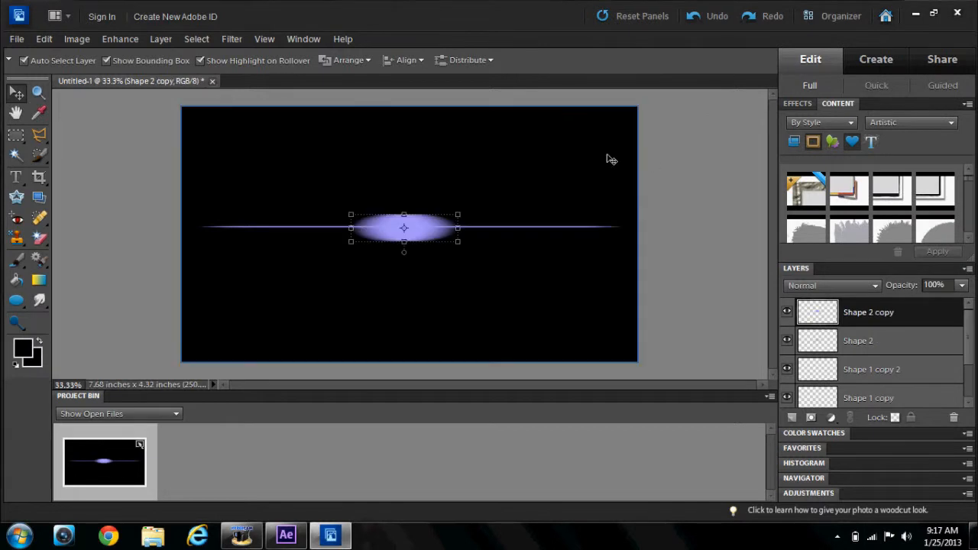
Apply Motion Blur to the Shape 2 copy layer at angle 0 degrees and distance 273 pixels
click(235, 39)
mouse_move(333, 145)
click(390, 198)
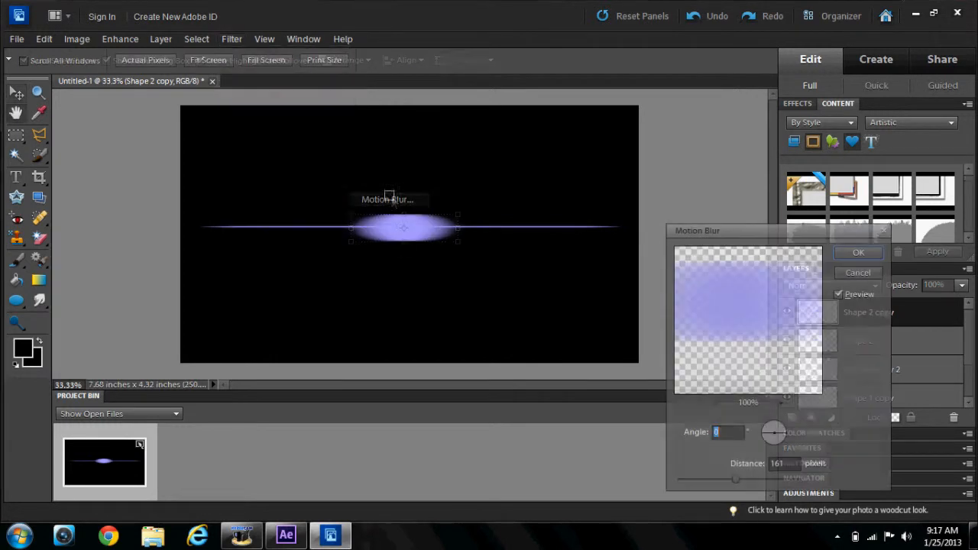
drag(735, 481, 795, 478)
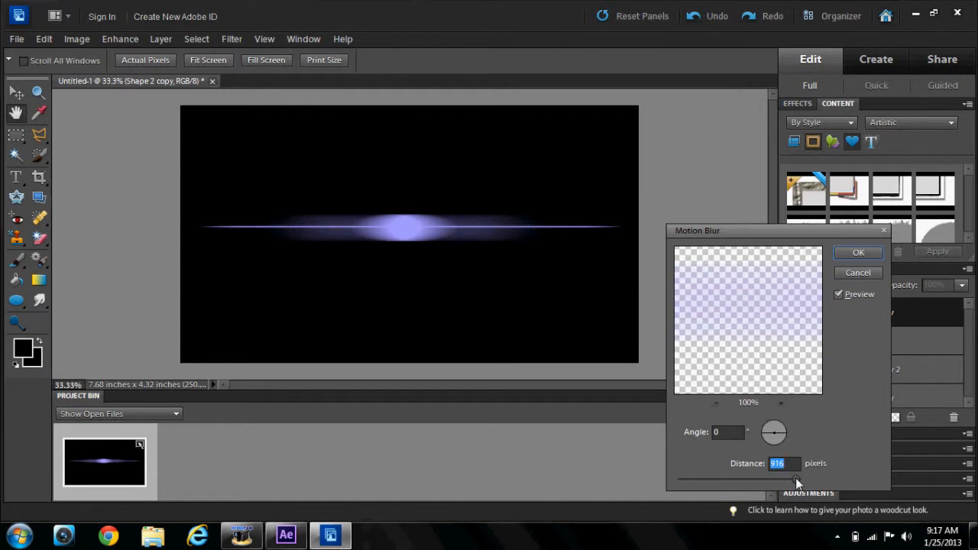
drag(796, 477, 750, 478)
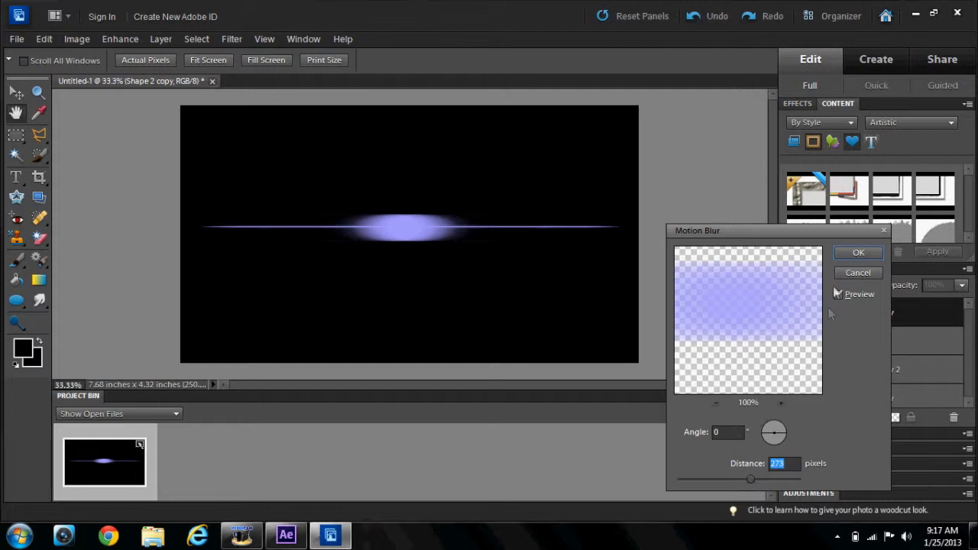
click(857, 253)
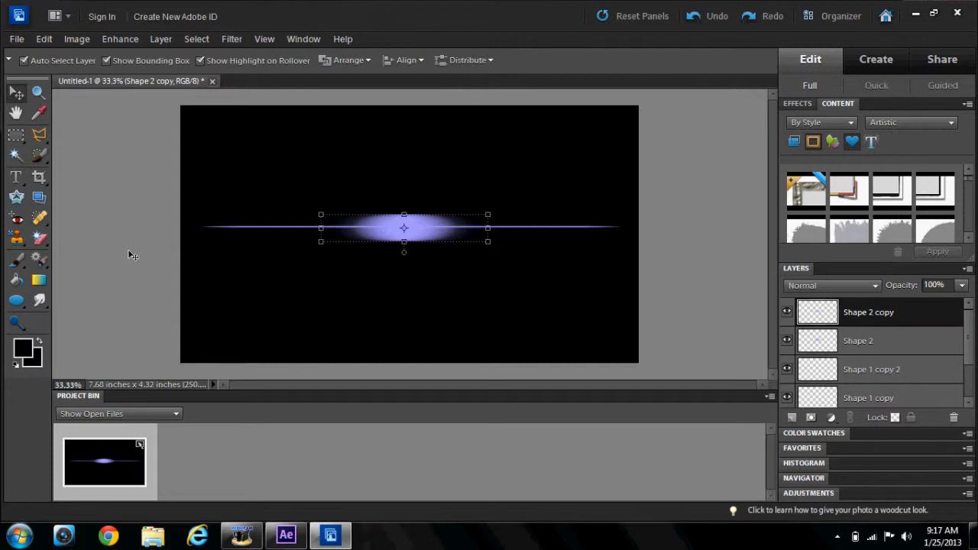
Apply Lighting Effects to the Shape 2 copy layer using an Omni light centred on the blurred ellipse
click(233, 39)
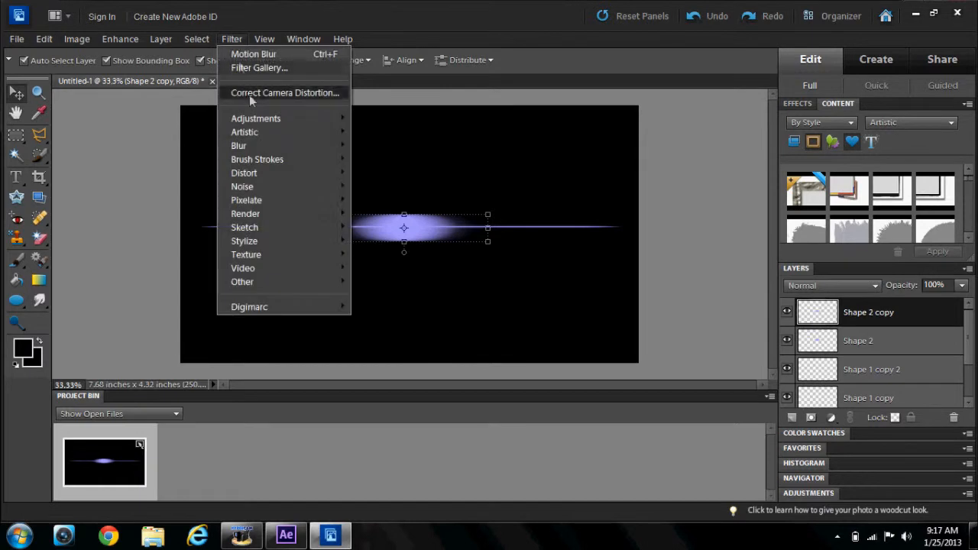
mouse_move(313, 214)
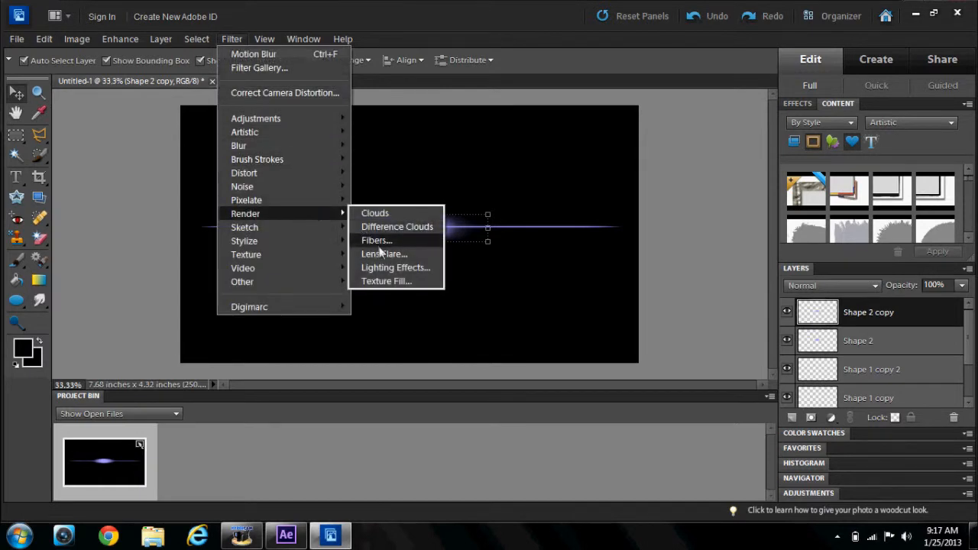
click(377, 267)
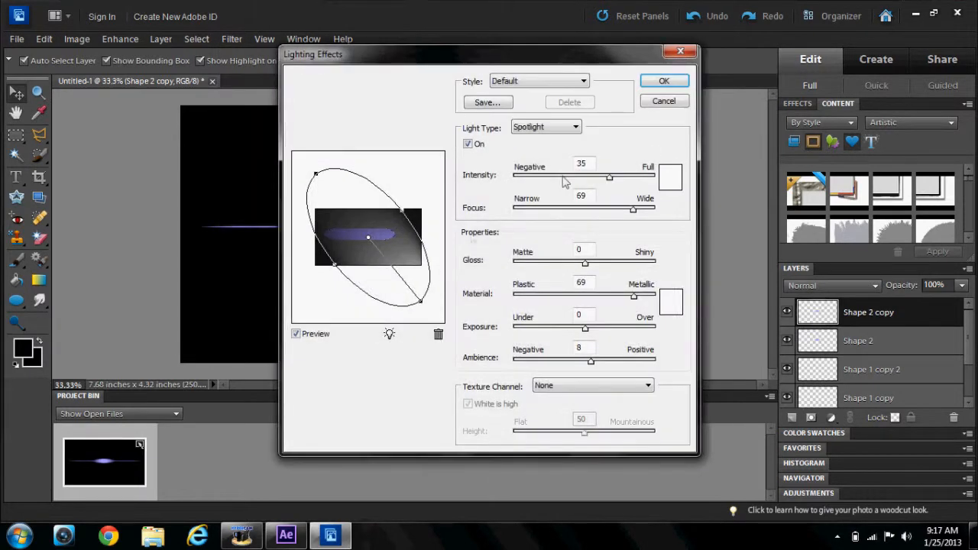
click(545, 129)
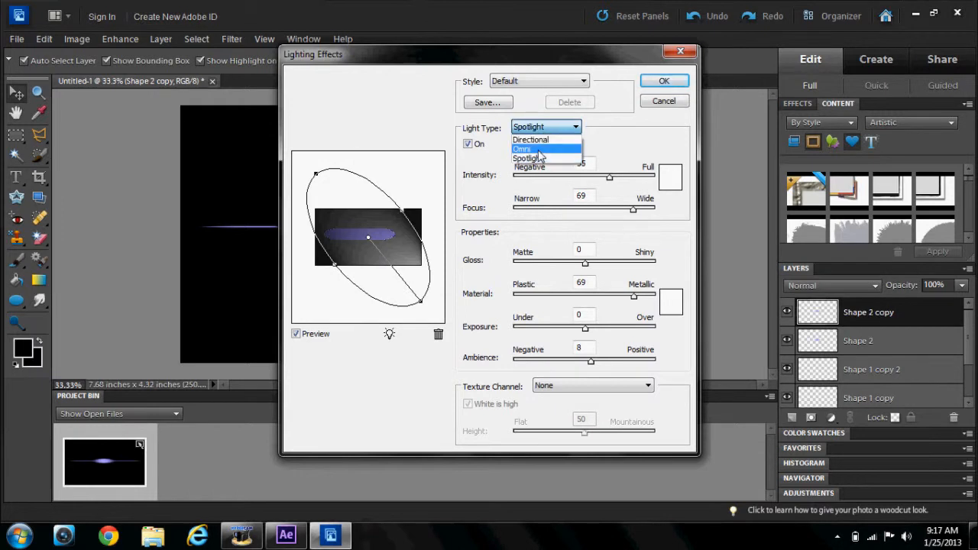
click(537, 149)
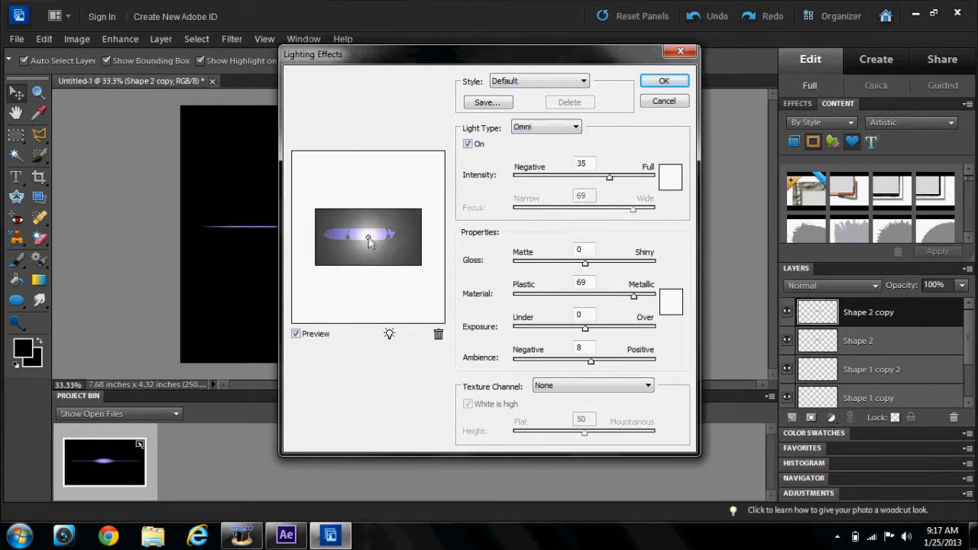
drag(368, 241, 363, 234)
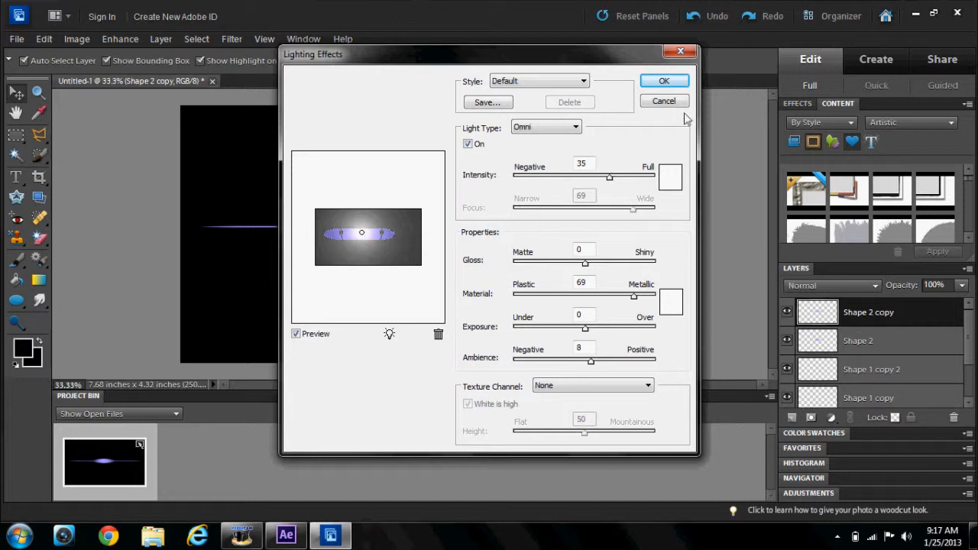
click(664, 80)
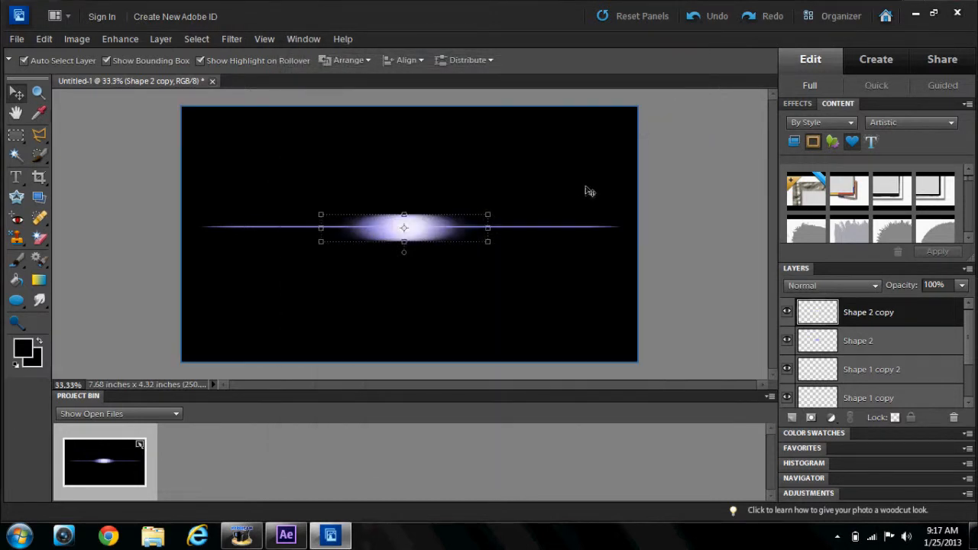
click(586, 189)
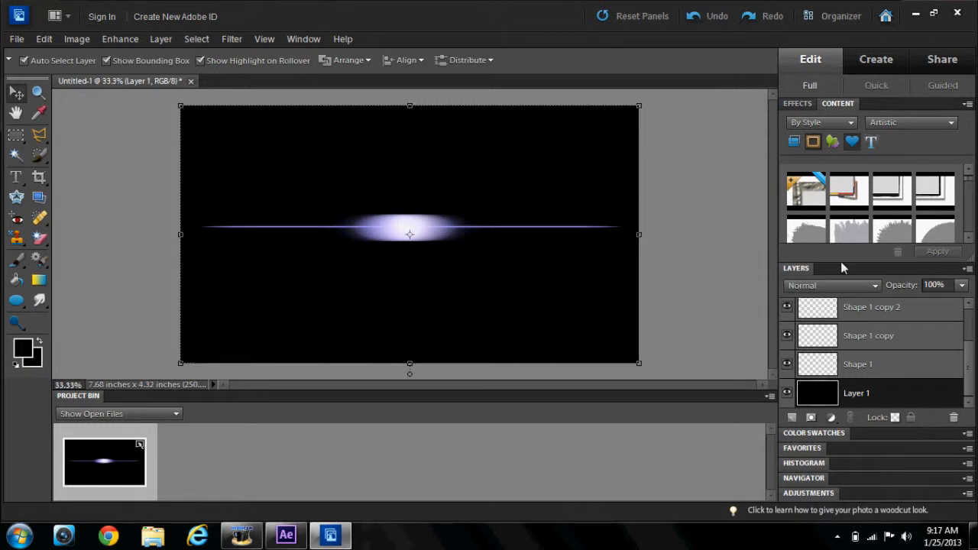
Apply a Lens Flare to the Shape 1 layer, near the centre, with the 105mm Prime lens type at 102% brightness
click(865, 364)
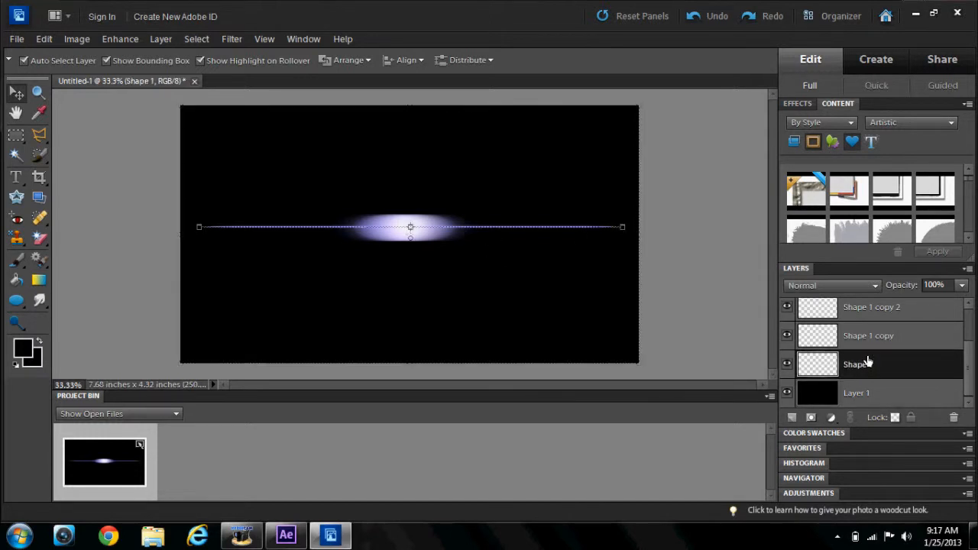
click(234, 39)
mouse_move(324, 213)
click(395, 259)
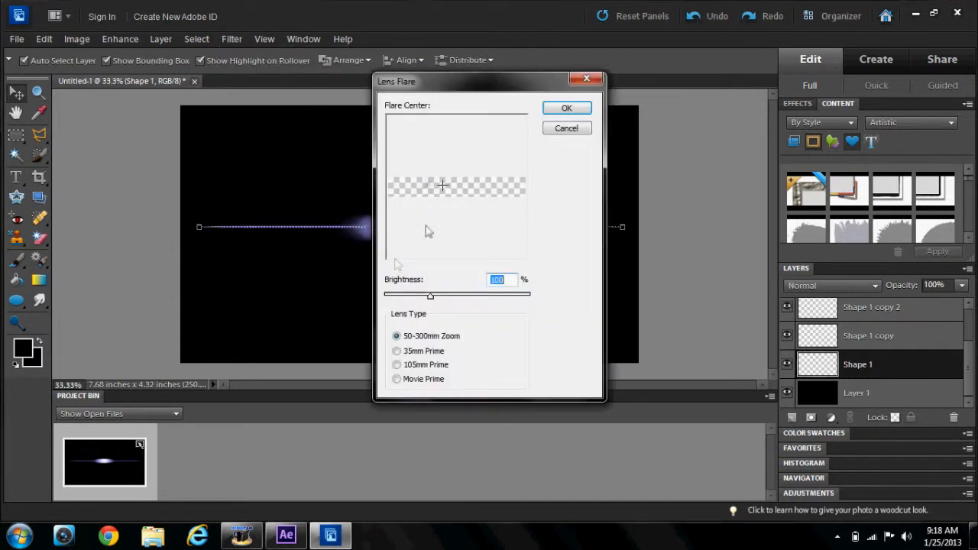
click(452, 185)
click(397, 366)
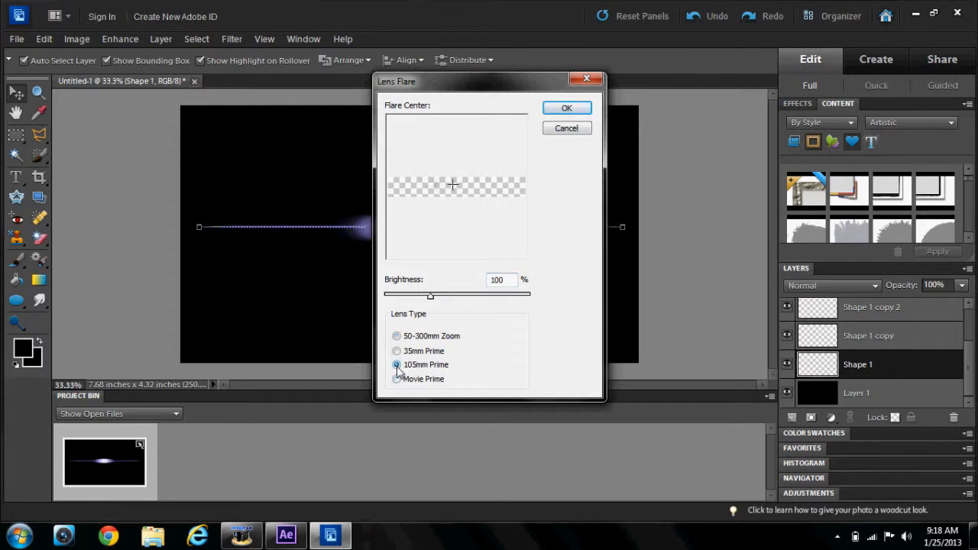
click(442, 297)
click(566, 108)
click(550, 220)
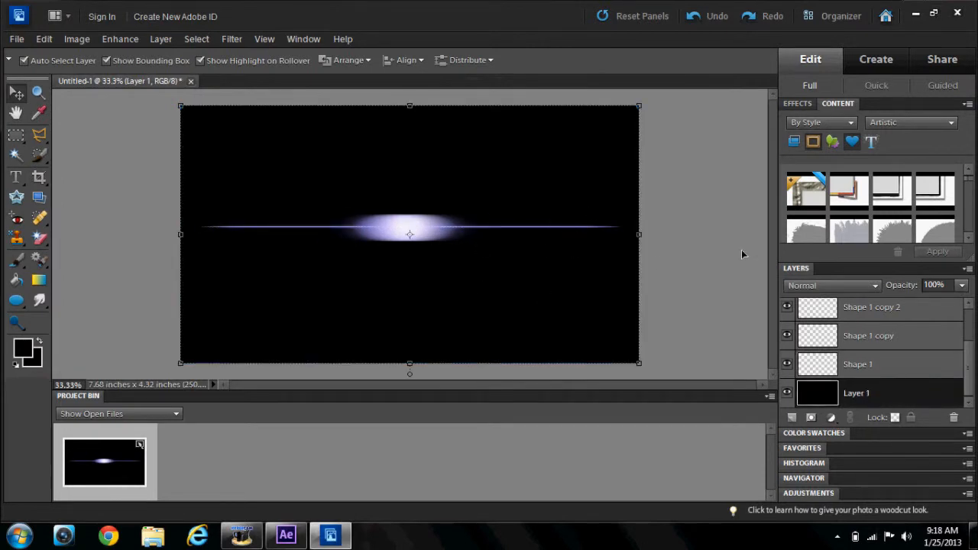
Draw a thin horizontal rectangle along the flare line and place its layer between Shape 1 copy and Shape 1 copy 2
click(17, 301)
click(142, 304)
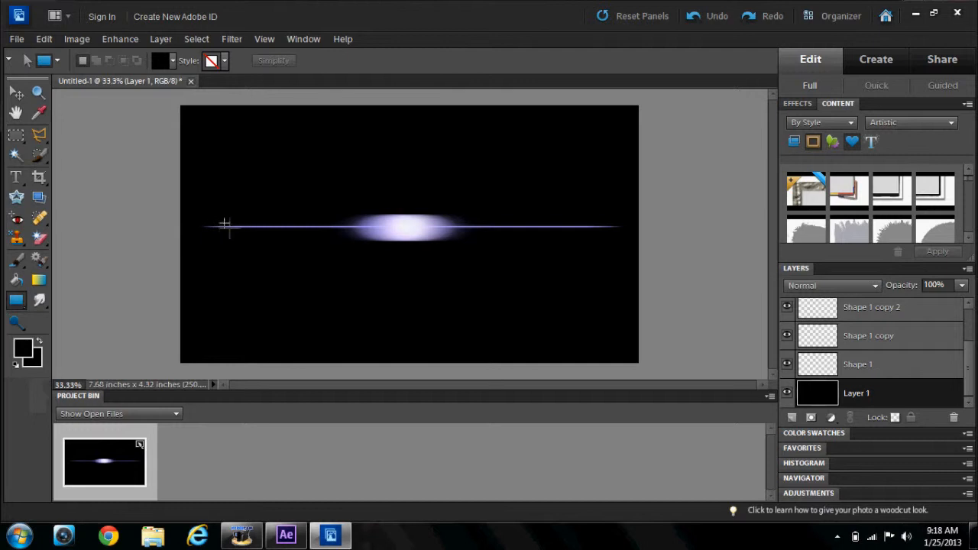
mouse_move(242, 229)
mouse_down()
mouse_move(657, 255)
mouse_move(589, 240)
mouse_move(590, 229)
mouse_up()
drag(873, 405, 864, 327)
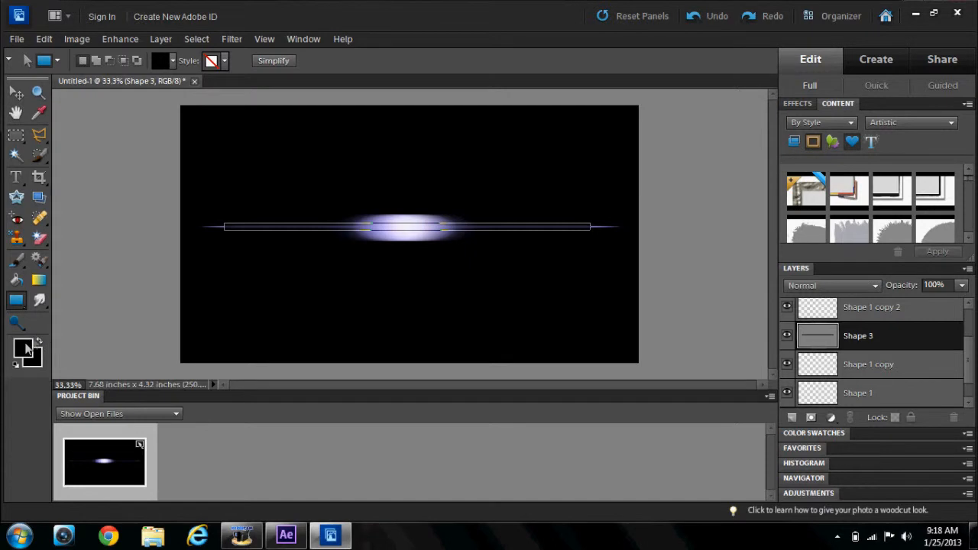
Set the foreground colour to pale lavender d7d3ff and fill the thin rectangle with it
click(24, 347)
mouse_move(518, 194)
mouse_down()
mouse_move(498, 196)
mouse_move(473, 169)
mouse_move(502, 173)
mouse_up()
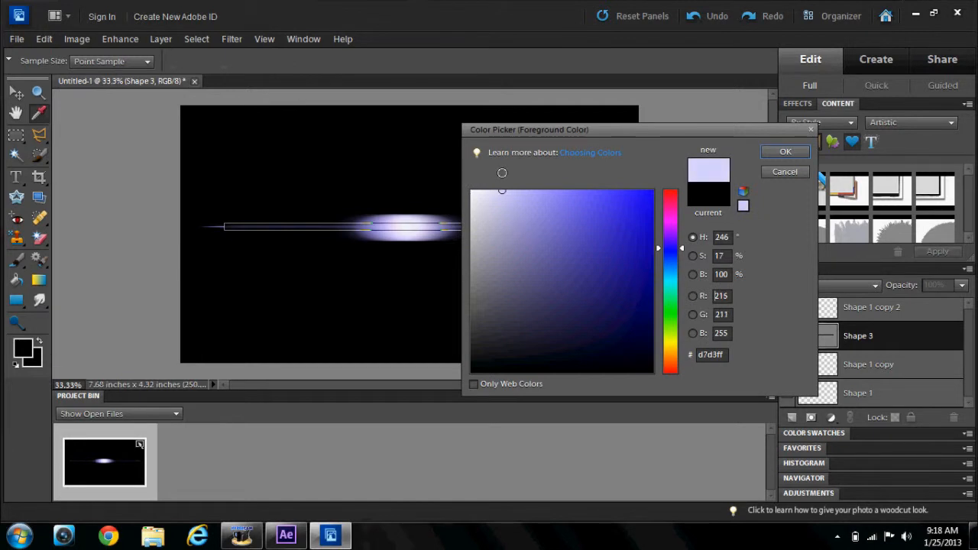
click(786, 152)
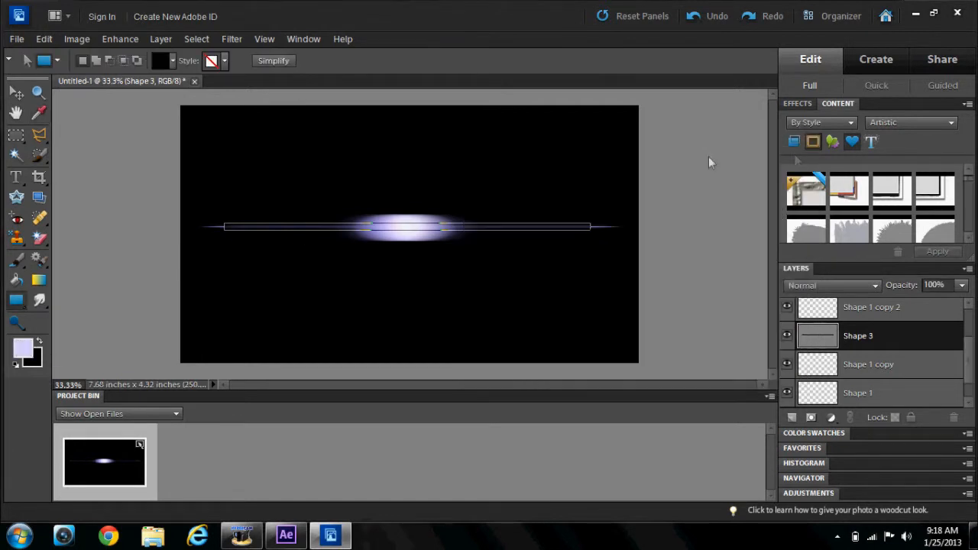
click(18, 282)
click(229, 224)
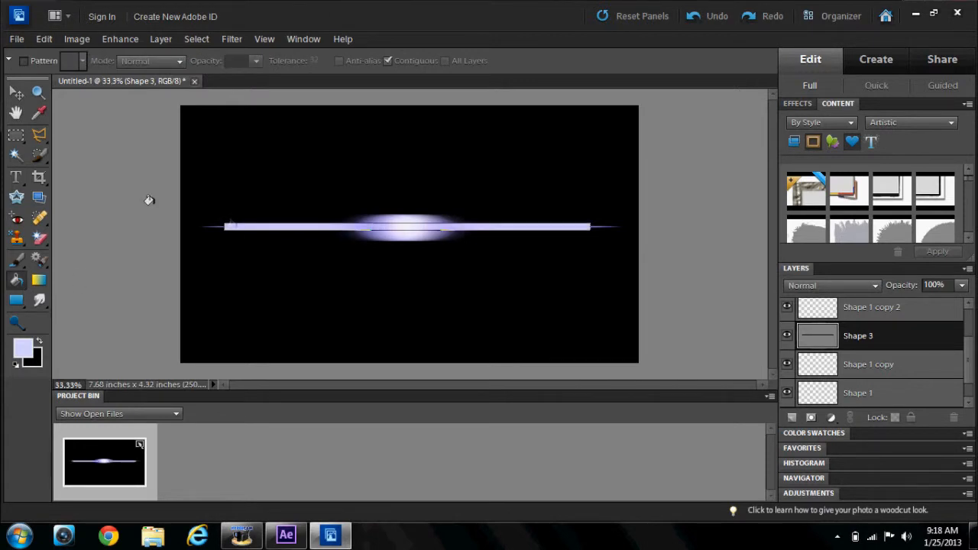
click(17, 92)
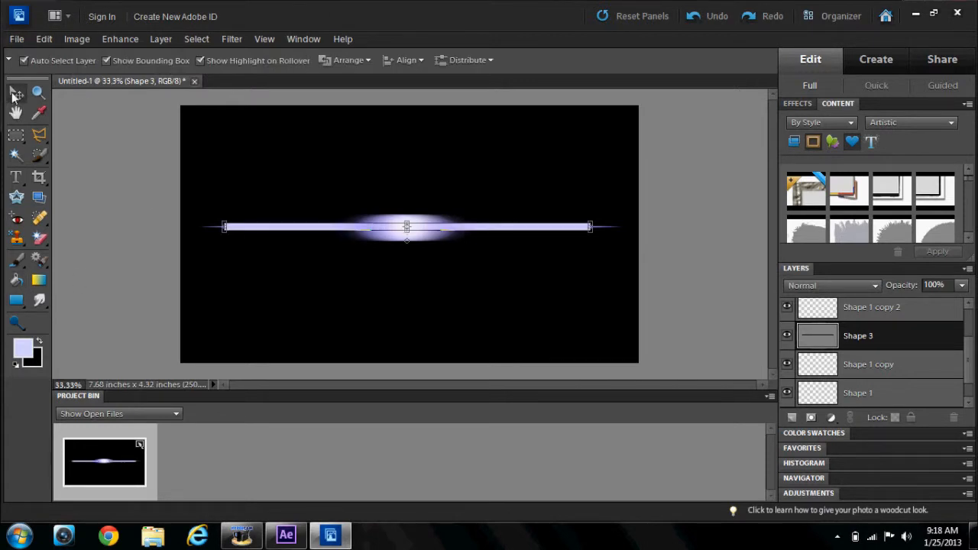
click(345, 176)
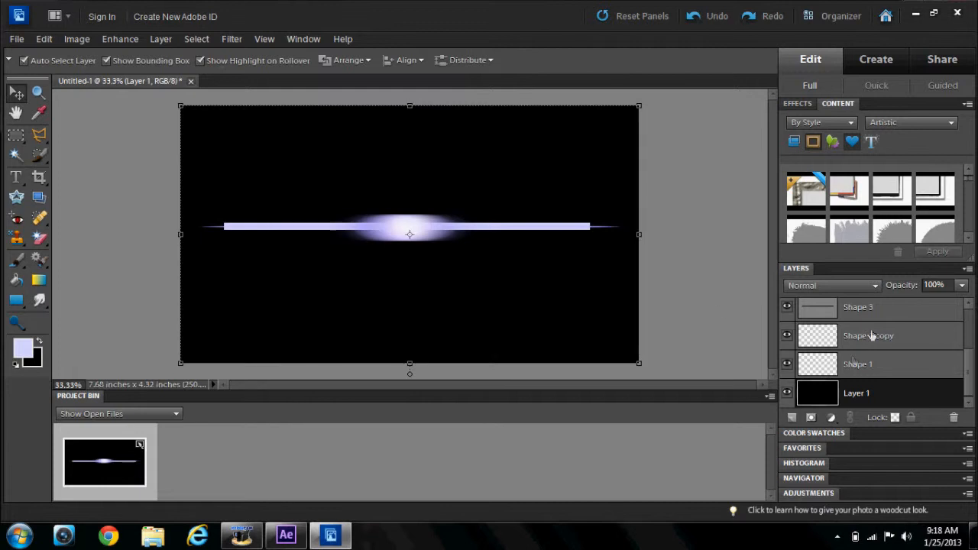
Simplify the Shape 3 layer and apply Motion Blur at angle 0 degrees and distance 299 pixels
click(884, 308)
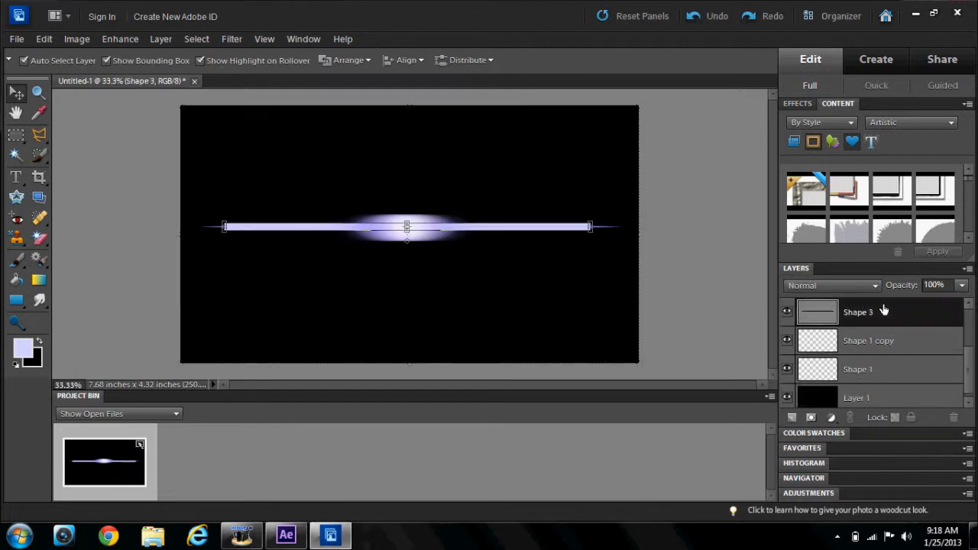
click(232, 40)
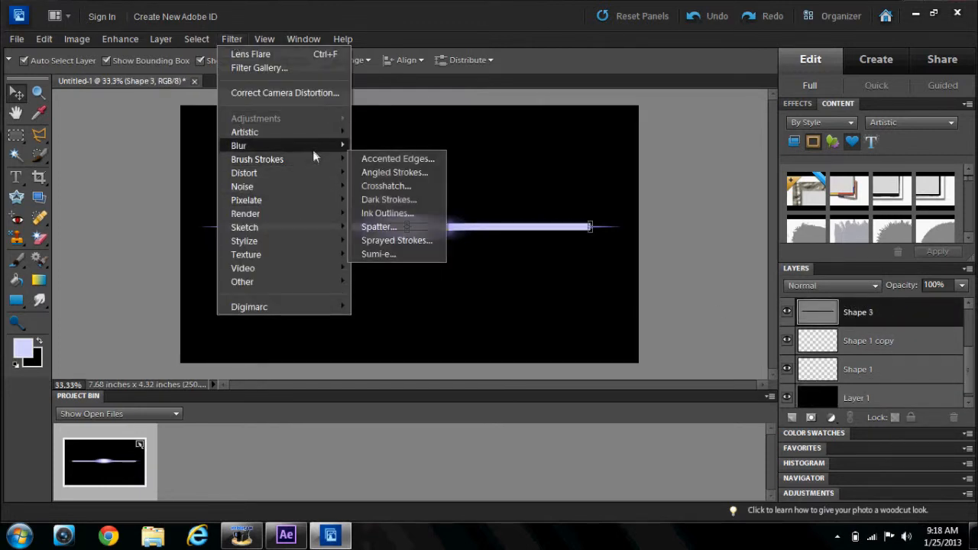
mouse_move(312, 147)
click(386, 196)
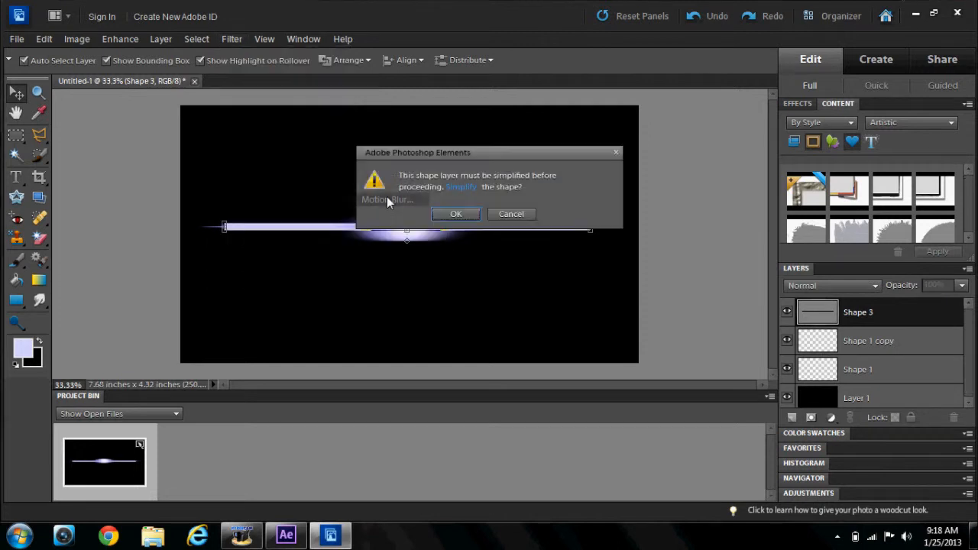
click(457, 216)
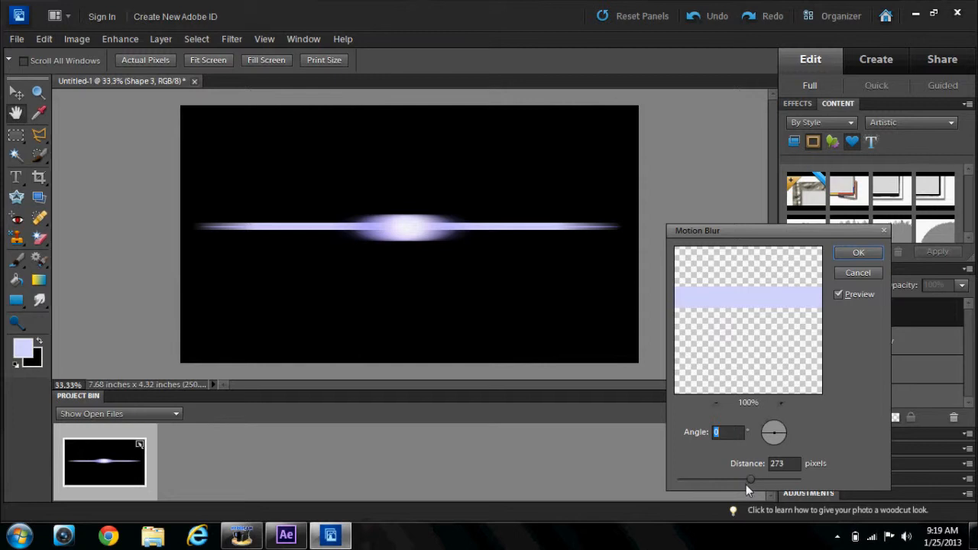
drag(749, 478, 768, 476)
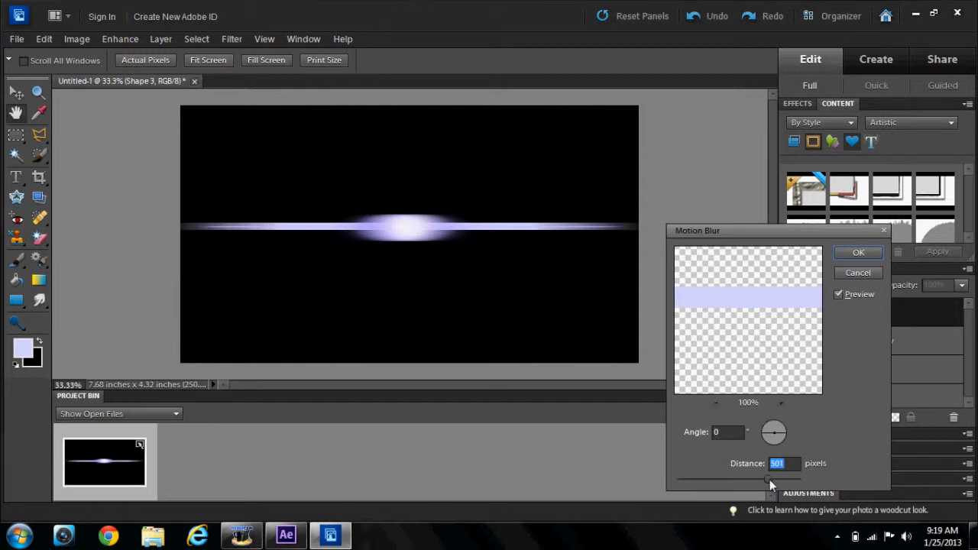
drag(768, 479, 761, 479)
drag(754, 476, 754, 477)
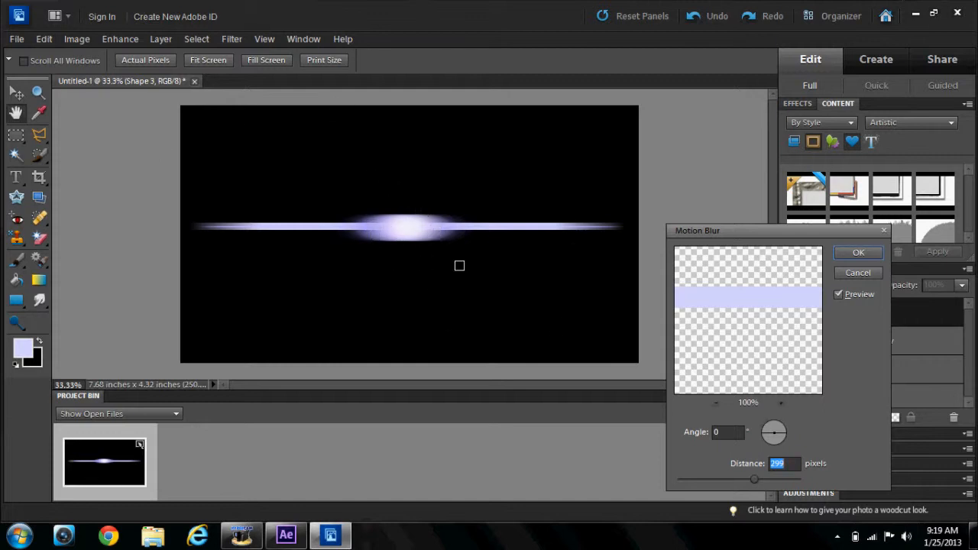
click(859, 254)
Add a 105mm Prime Lens Flare at 63% brightness to the black Layer 1, centred behind the glowing ellipse
drag(972, 368, 971, 372)
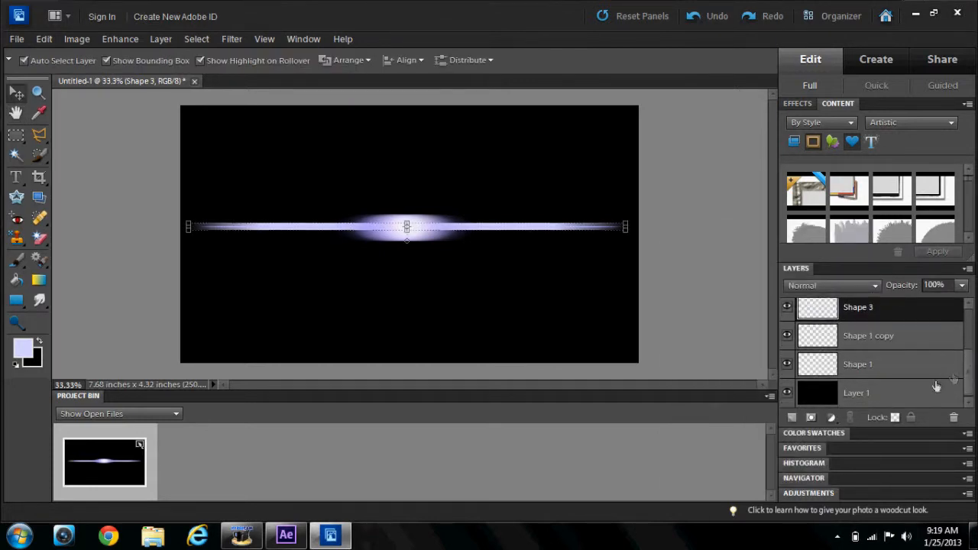
click(880, 401)
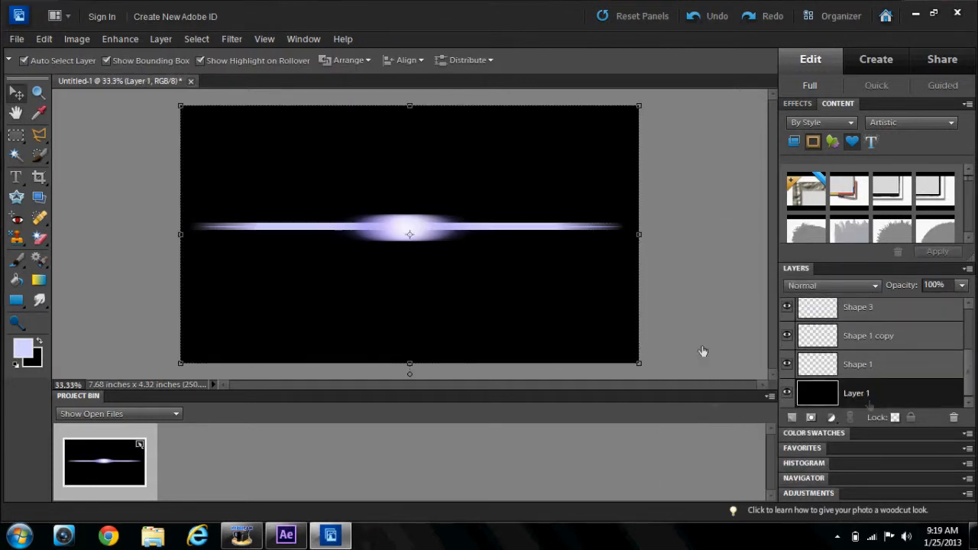
click(238, 43)
mouse_move(315, 216)
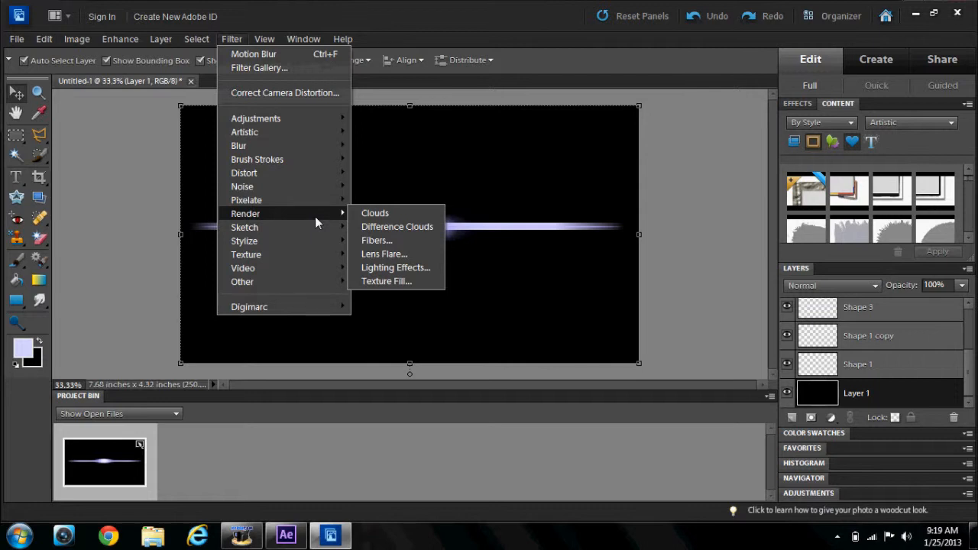
click(382, 255)
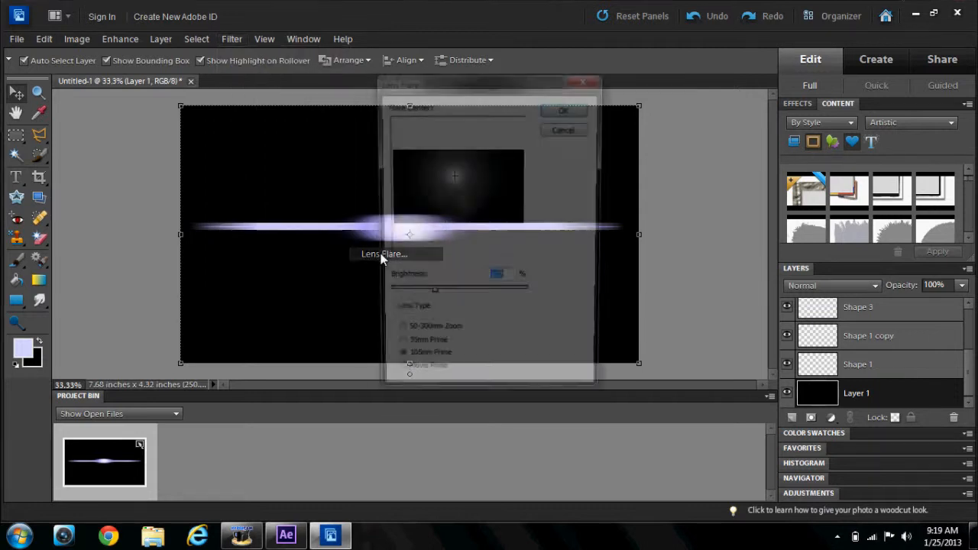
click(455, 184)
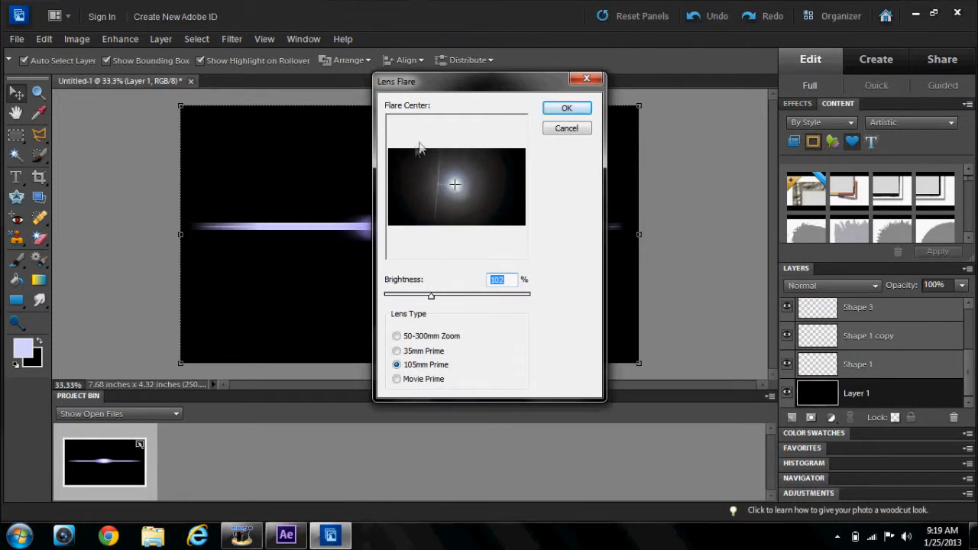
drag(431, 295, 412, 302)
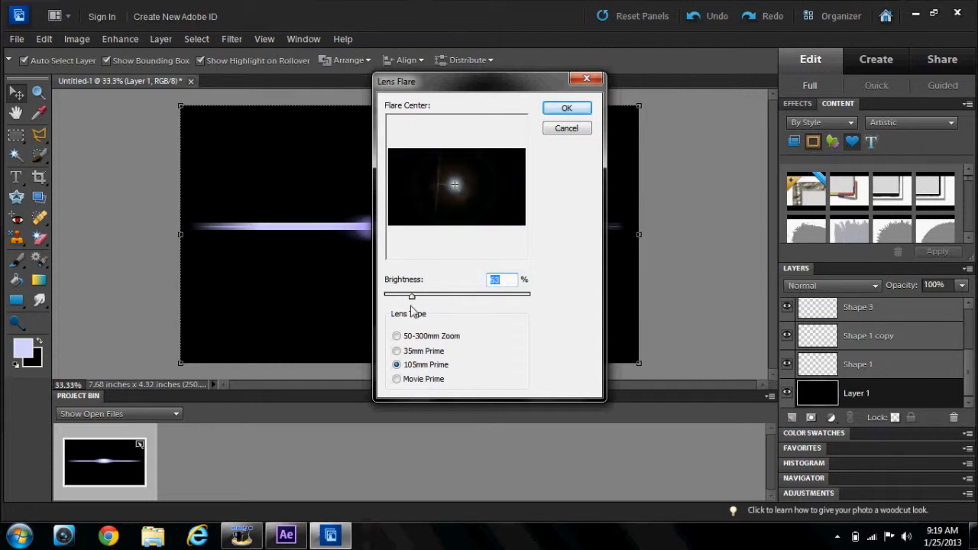
click(456, 187)
click(567, 108)
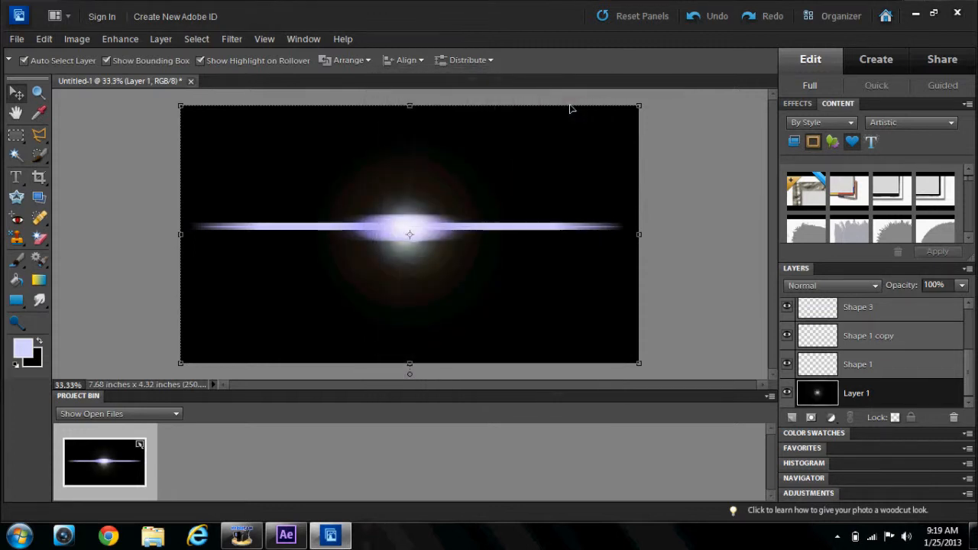
click(737, 166)
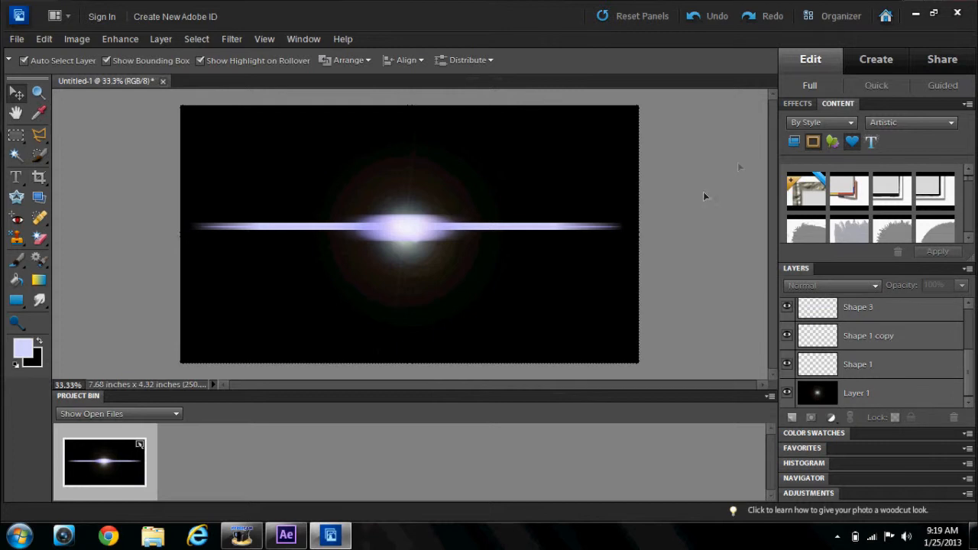
Switch to Adobe After Effects
click(282, 234)
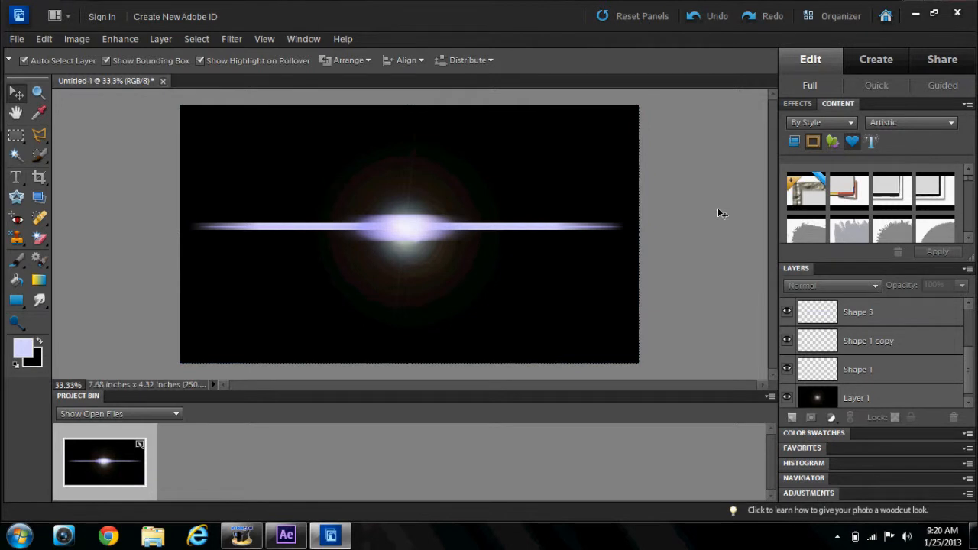
click(287, 536)
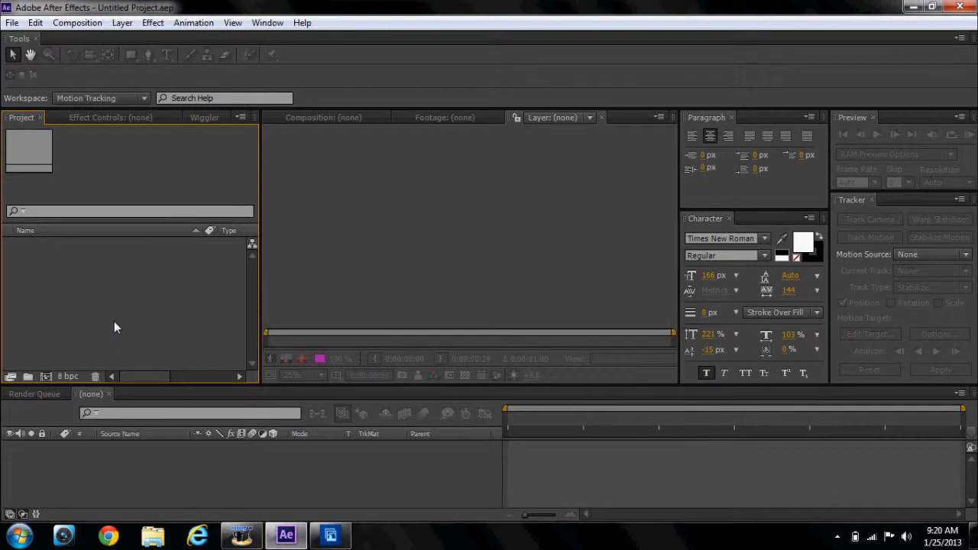
Import Lens flare nuetral.jpg from the Waldron productions folder inside Pictures > Photoshop and create a composition from it
right_click(112, 315)
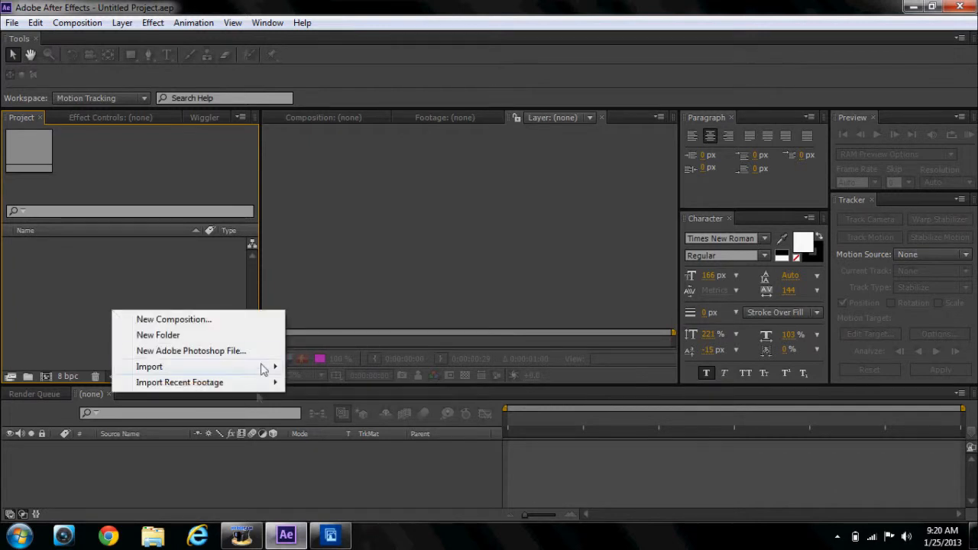
mouse_move(260, 372)
click(313, 369)
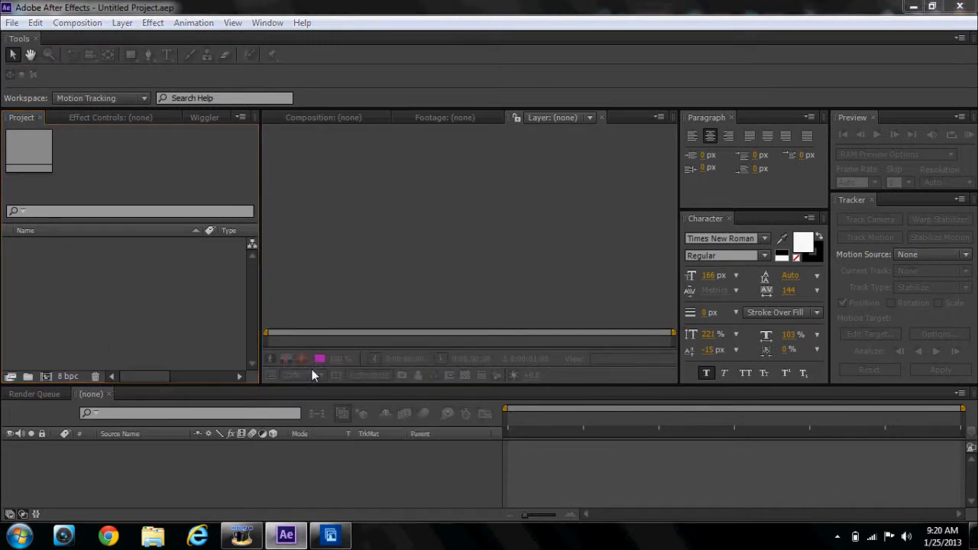
click(602, 219)
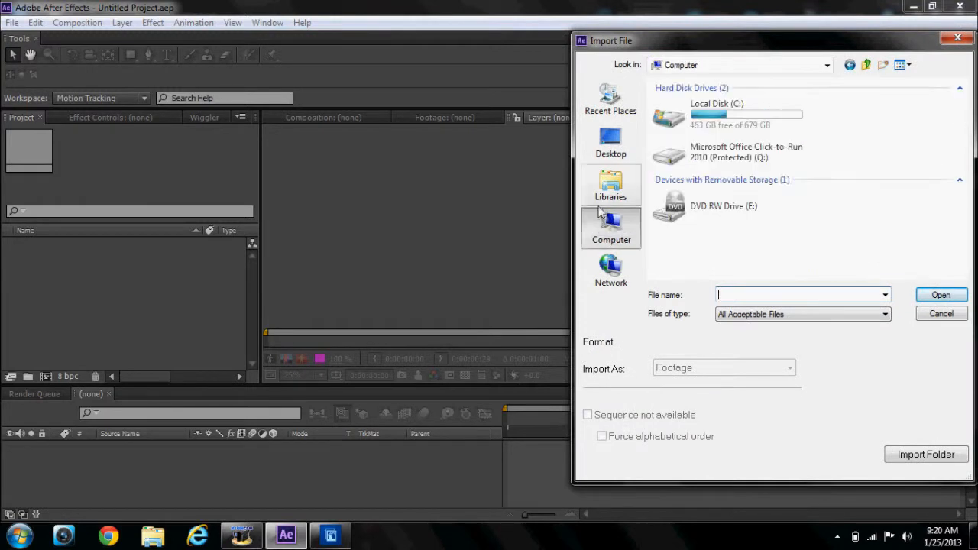
click(610, 184)
double_click(680, 150)
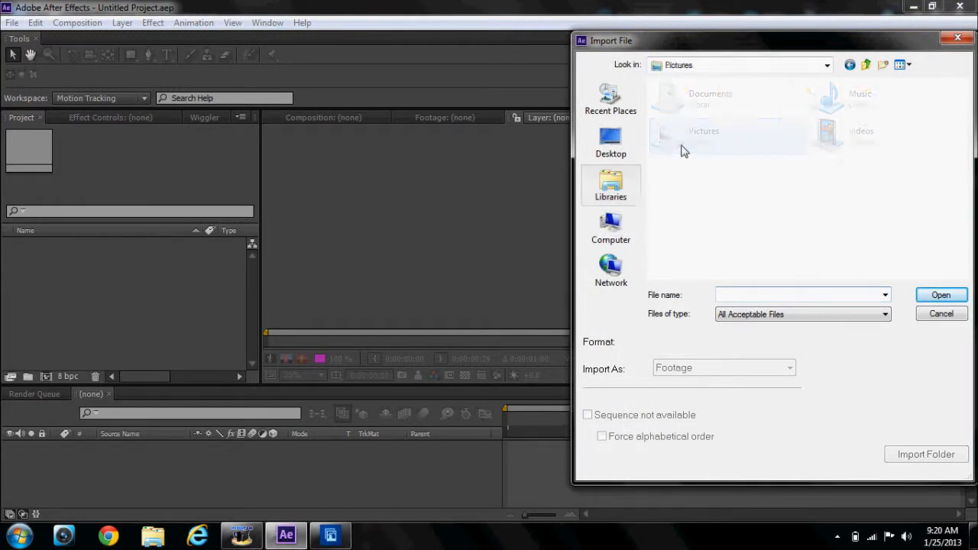
scroll(724, 202, down, 3)
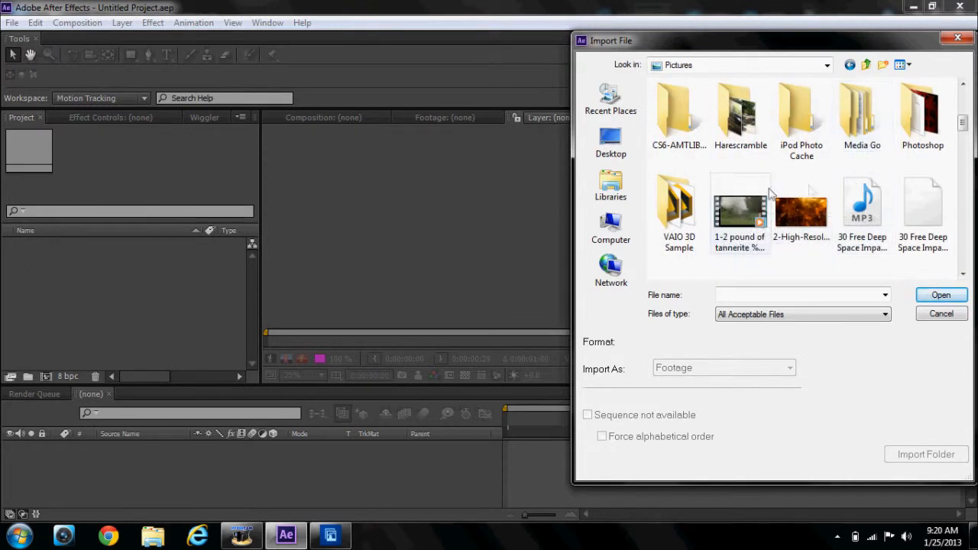
double_click(940, 129)
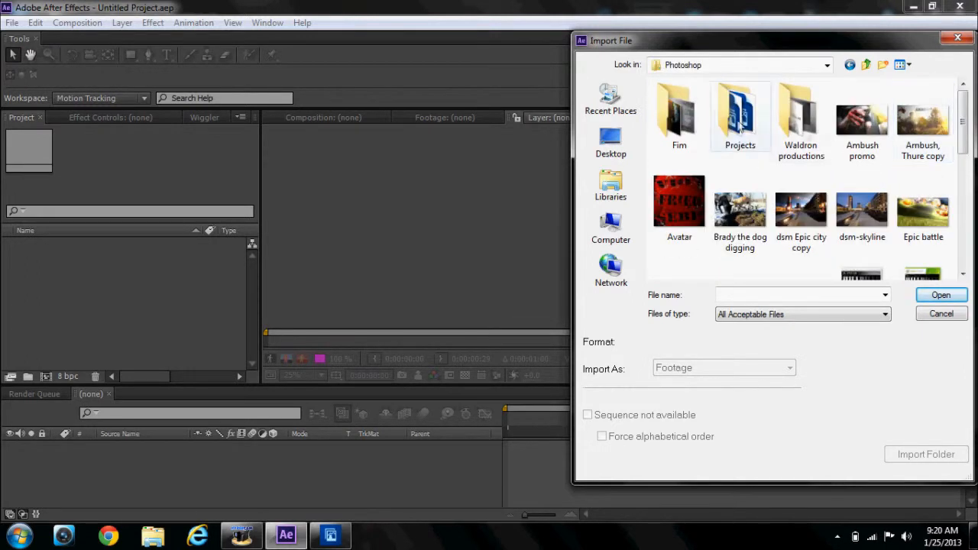
double_click(807, 121)
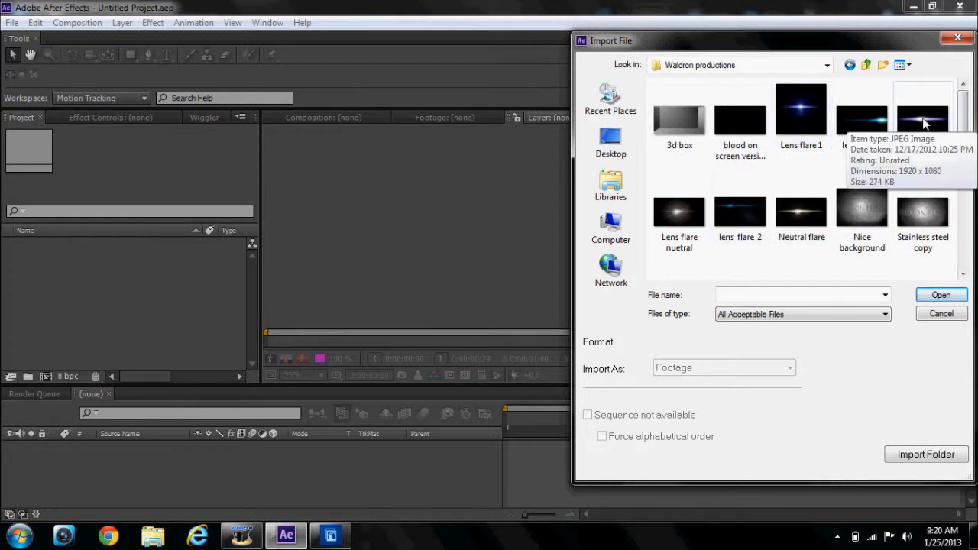
double_click(680, 212)
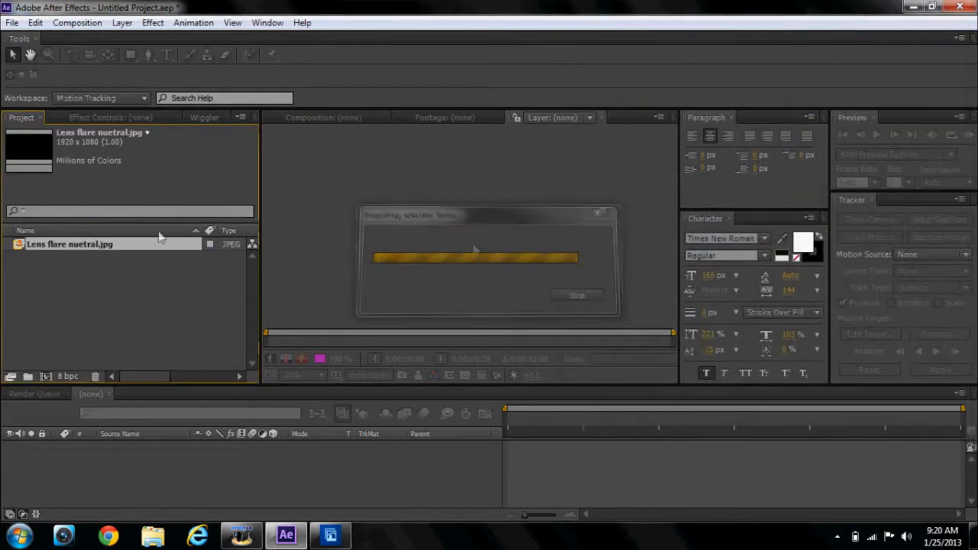
click(44, 378)
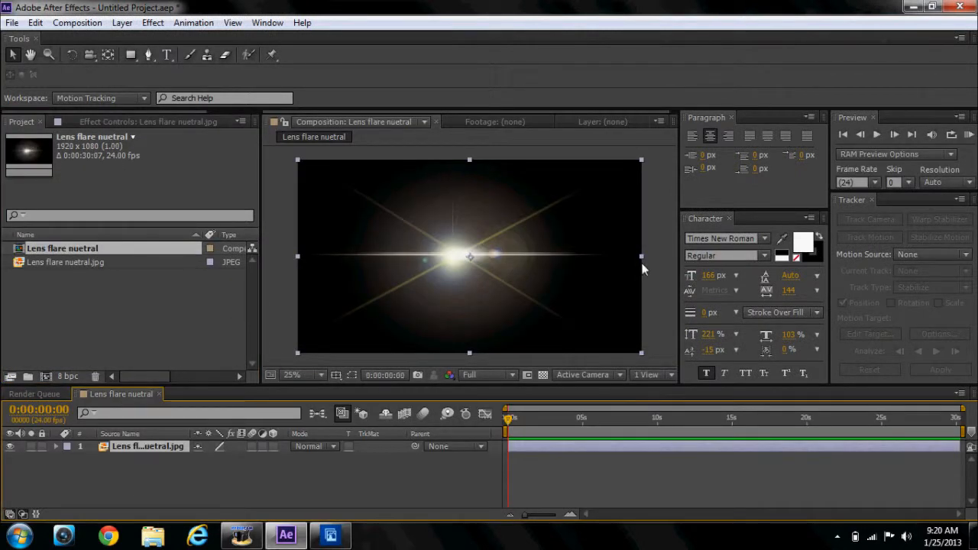
click(649, 269)
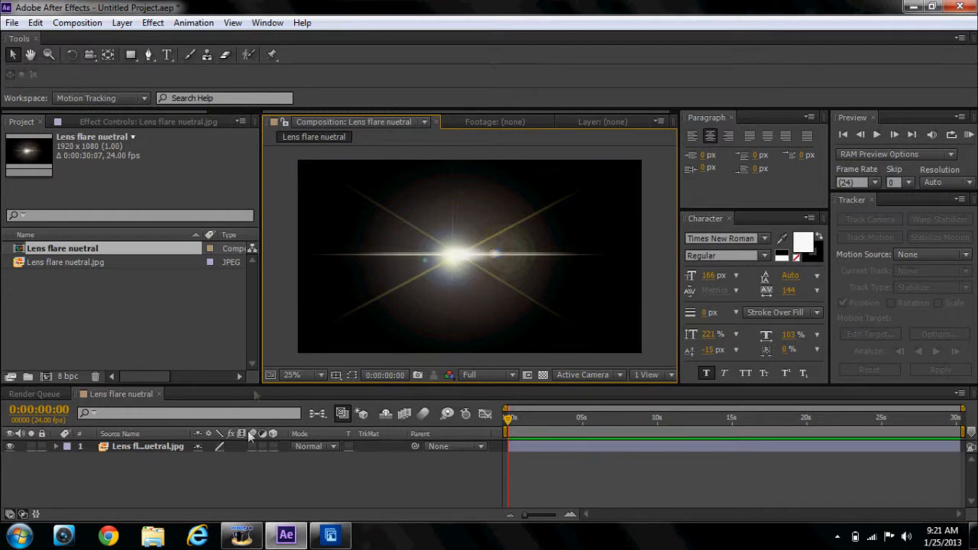
click(246, 532)
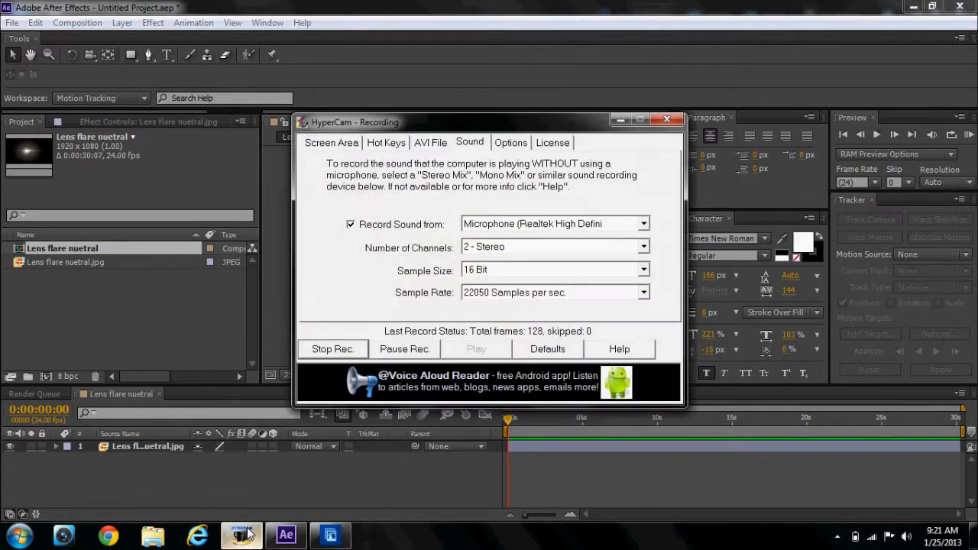
click(341, 356)
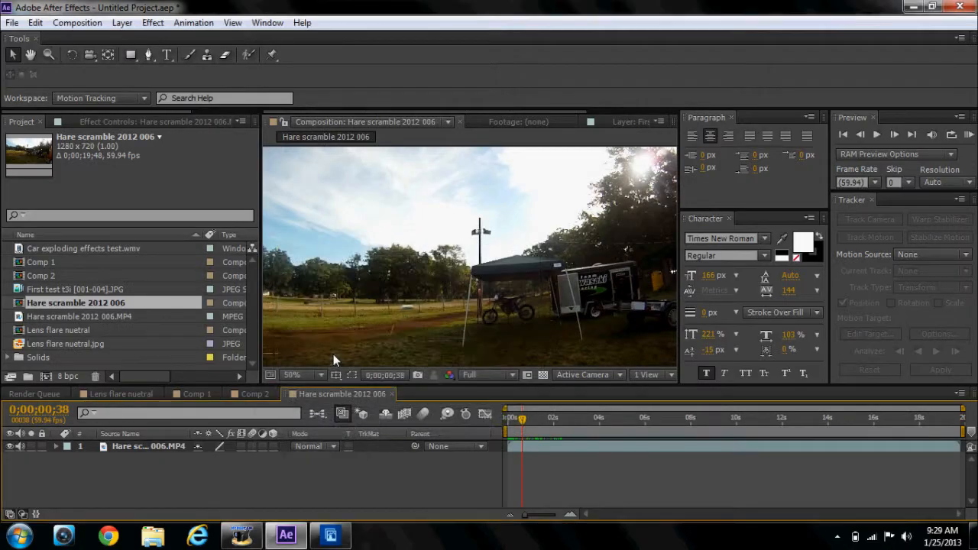
At 0;00;00;26 in Hare scramble 2012 006, place Lens flare nuetral.jpg above the video clip and set its blend mode to Add
mouse_move(522, 419)
mouse_down()
mouse_move(510, 415)
mouse_move(518, 412)
mouse_up()
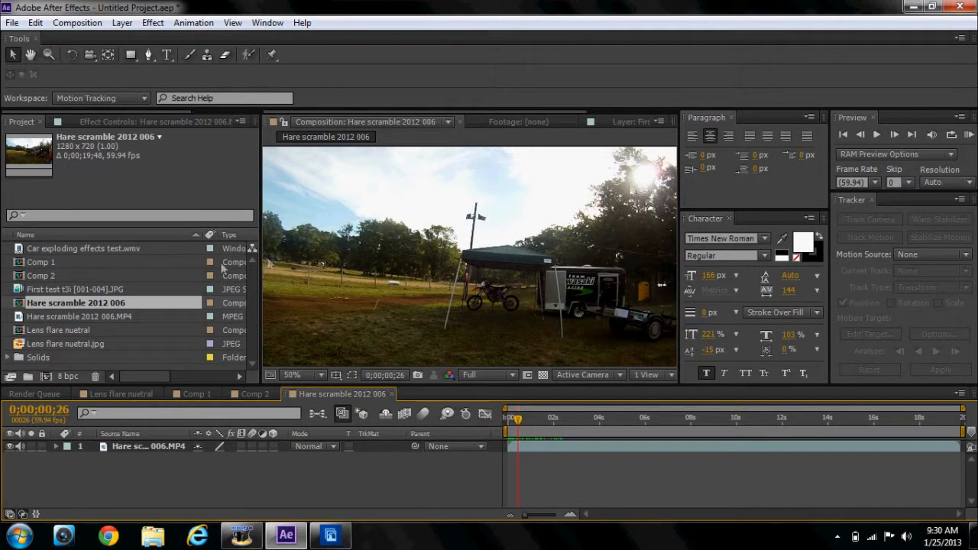
click(86, 343)
drag(86, 342, 508, 237)
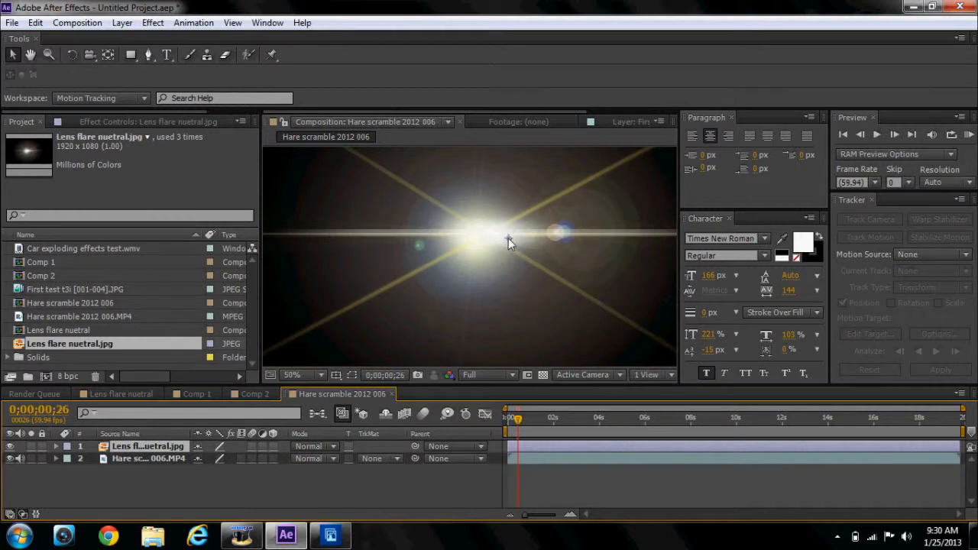
click(296, 446)
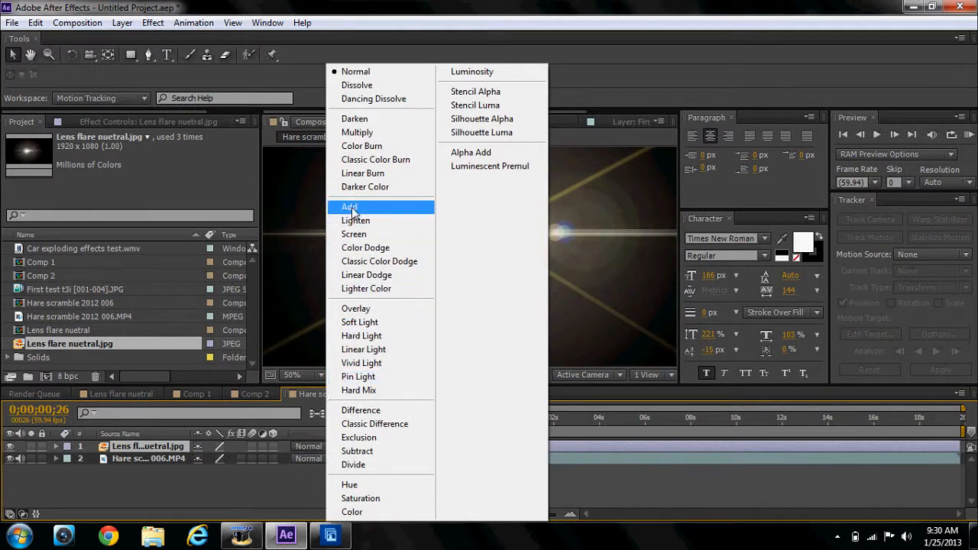
click(350, 208)
Position the lens flare layer over the sun above the trees in the Hare scramble footage
drag(619, 193, 638, 203)
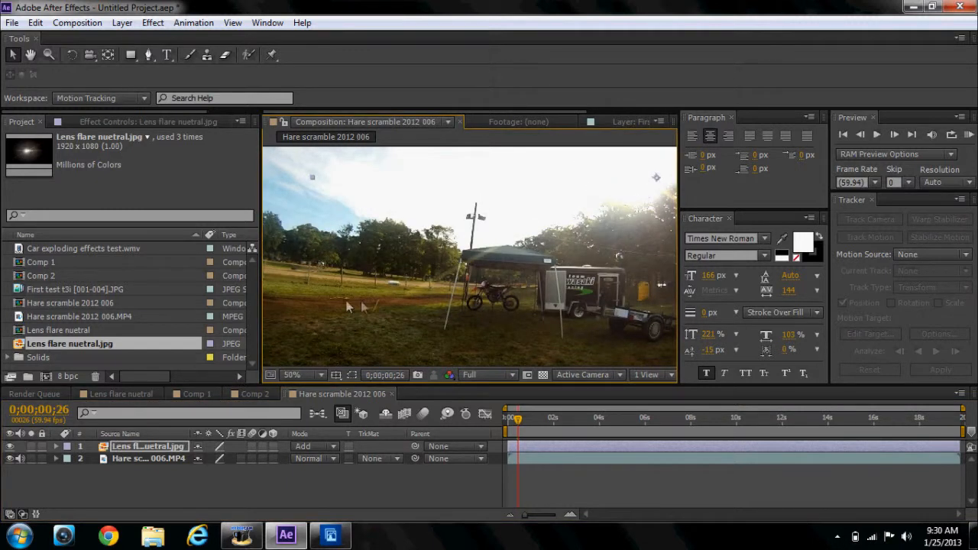
drag(651, 178, 650, 199)
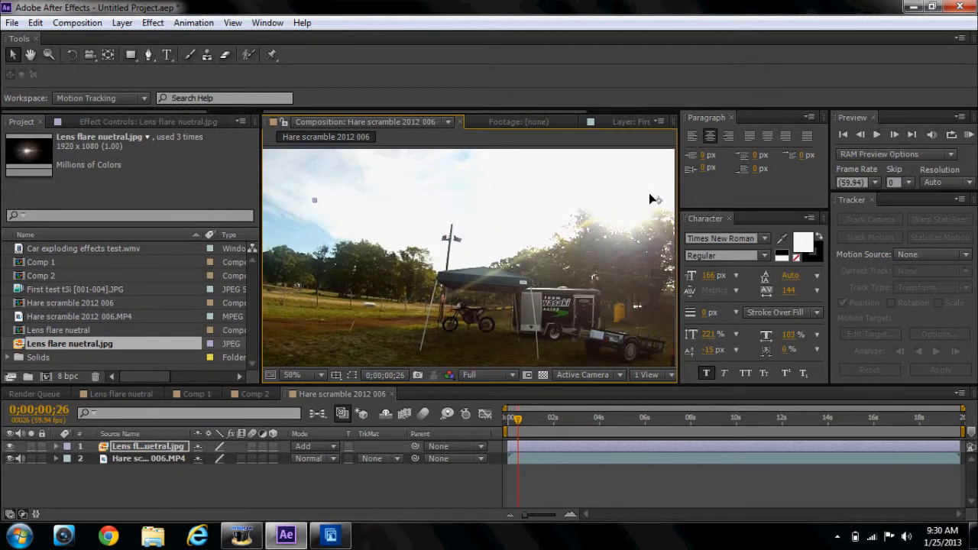
click(294, 288)
click(297, 373)
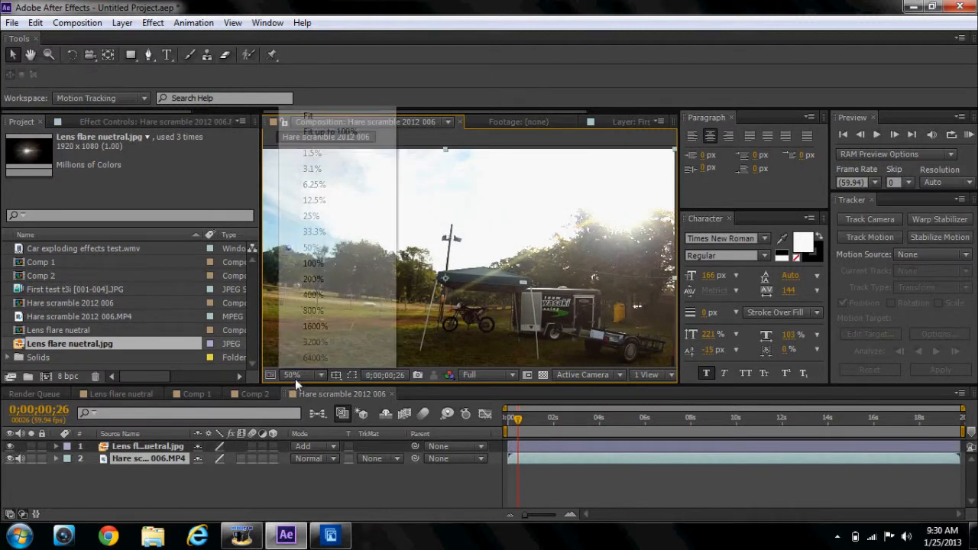
click(313, 231)
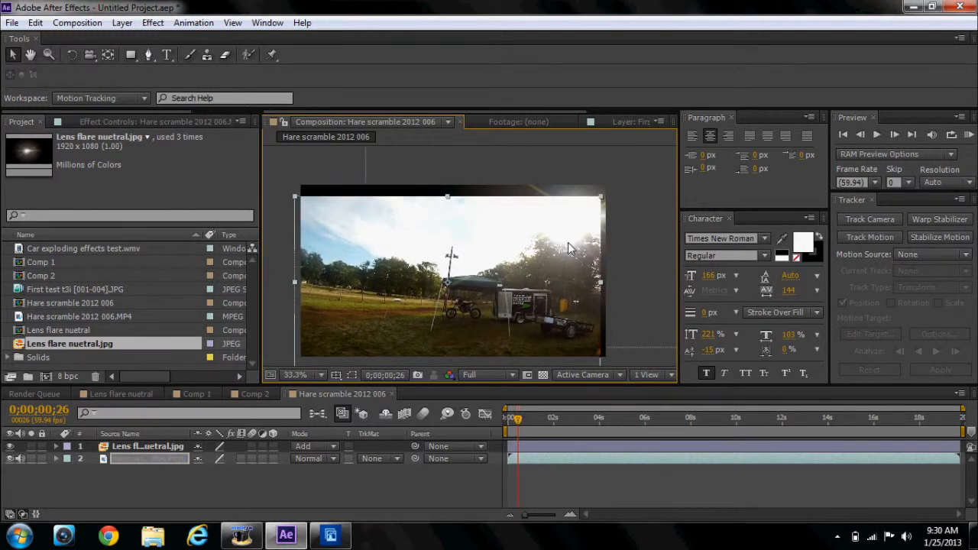
click(149, 446)
mouse_move(589, 221)
mouse_down()
mouse_move(545, 258)
mouse_move(479, 276)
mouse_move(561, 237)
mouse_move(574, 214)
mouse_move(585, 225)
mouse_up()
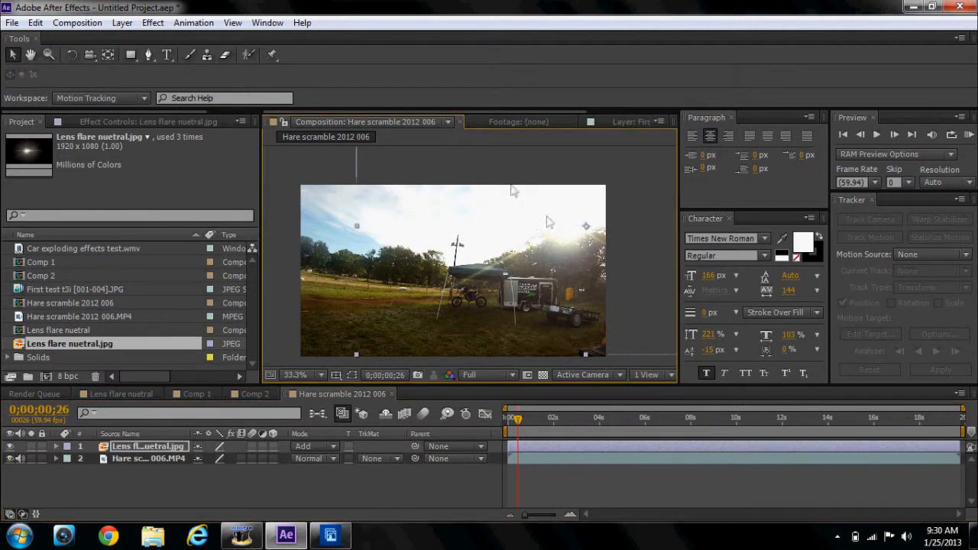
click(340, 180)
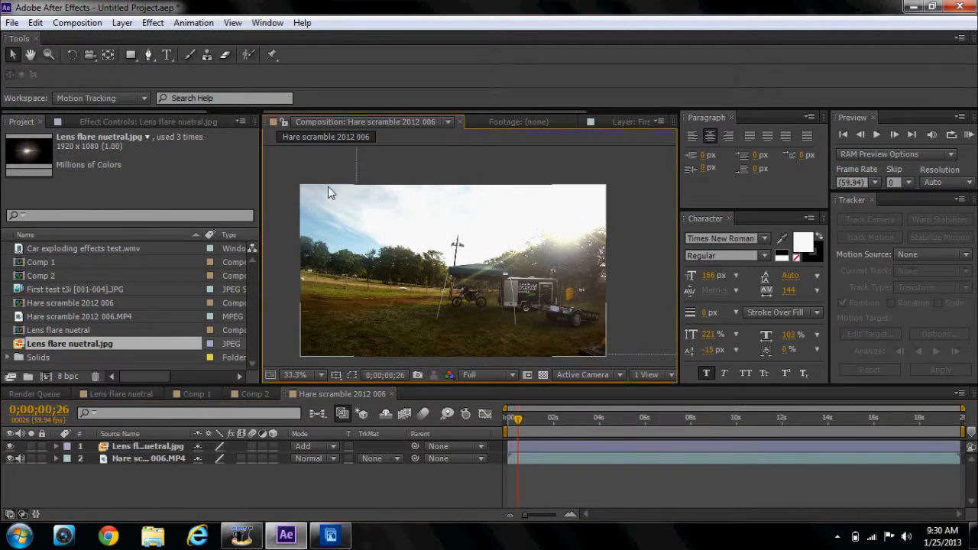
Look up the Optical Flares effect in the Video Copilot category with the lens flare layer selected
click(153, 23)
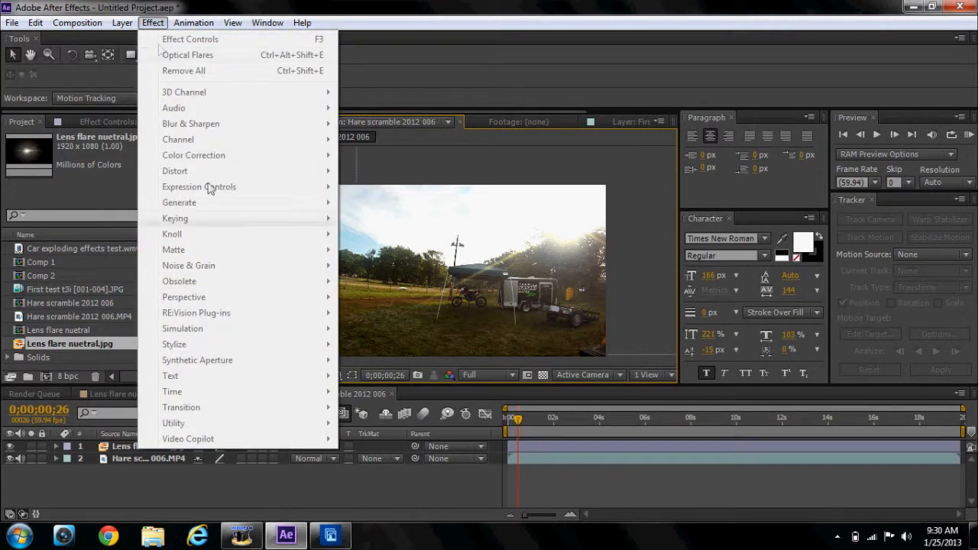
click(173, 494)
click(167, 447)
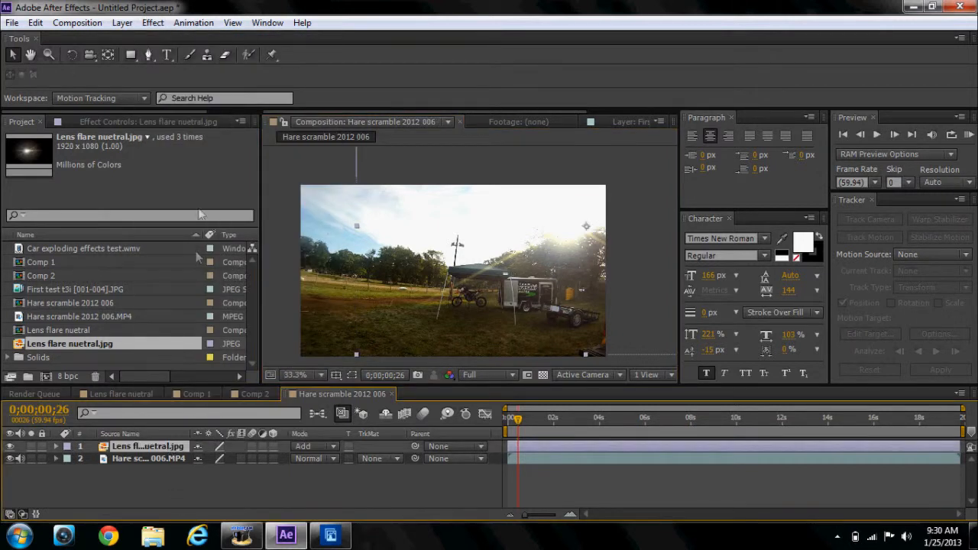
click(157, 23)
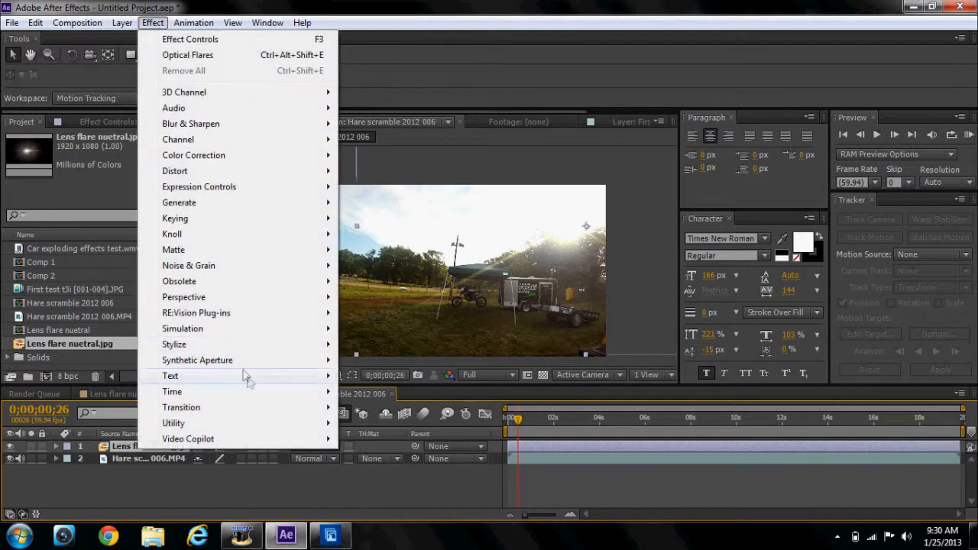
mouse_move(307, 441)
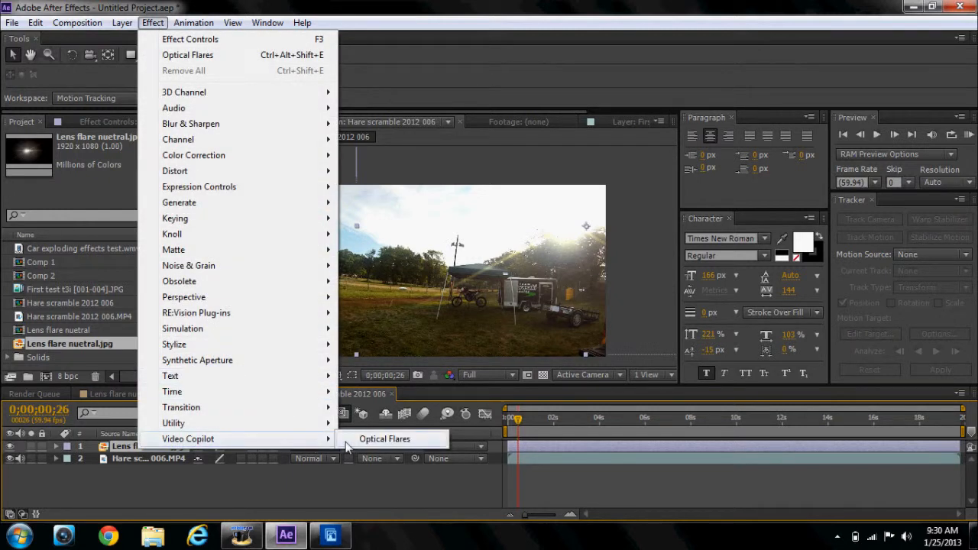
click(437, 145)
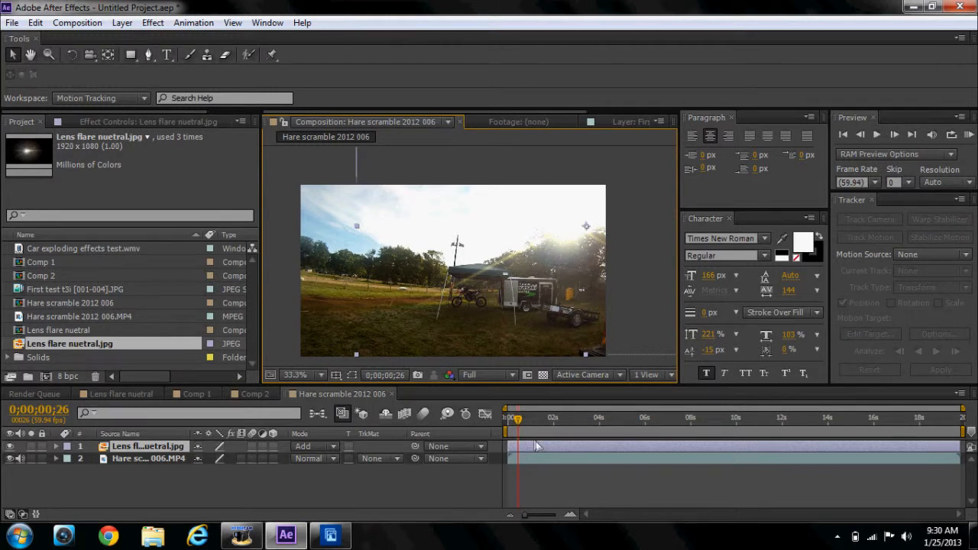
Compare the flare's position with the moving sun at 0;00;00;38 and 0;00;00;08
drag(516, 421, 522, 424)
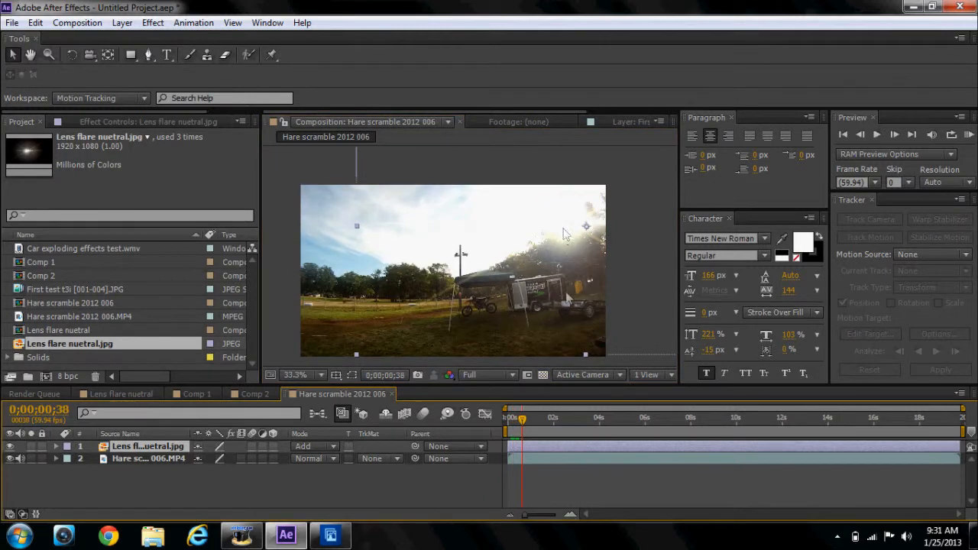
mouse_move(524, 423)
mouse_down()
mouse_move(535, 421)
mouse_move(510, 428)
mouse_up()
click(641, 192)
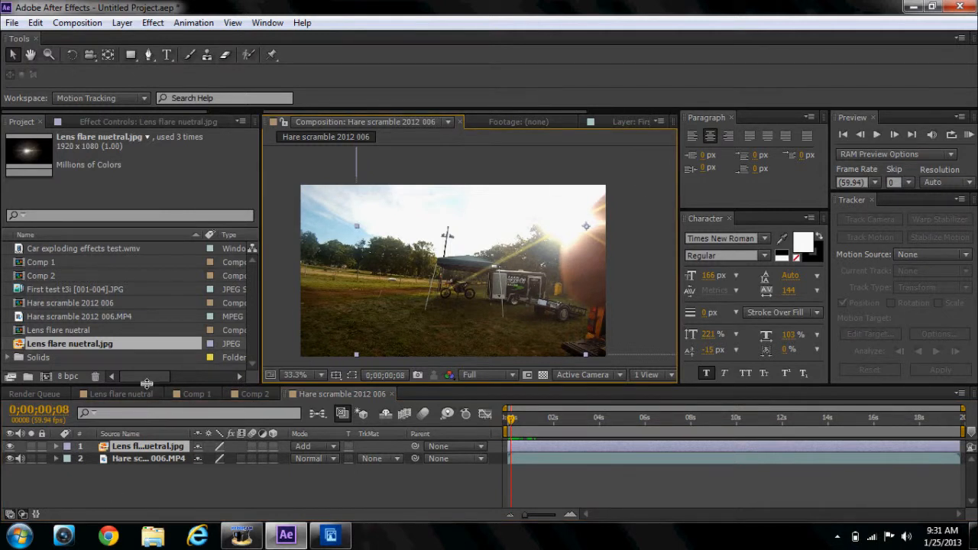
Start importing a footage file and browse to the Pictures library
right_click(131, 360)
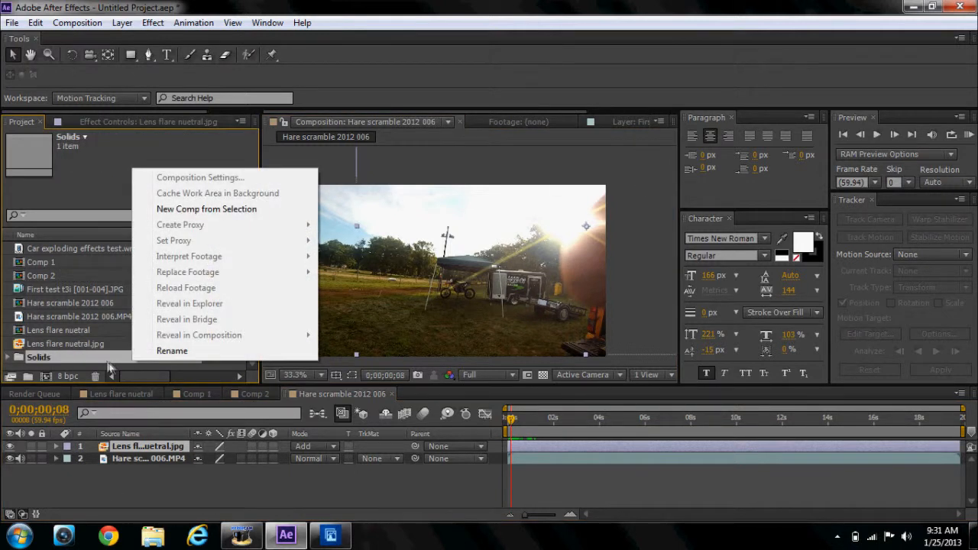
click(108, 366)
right_click(108, 366)
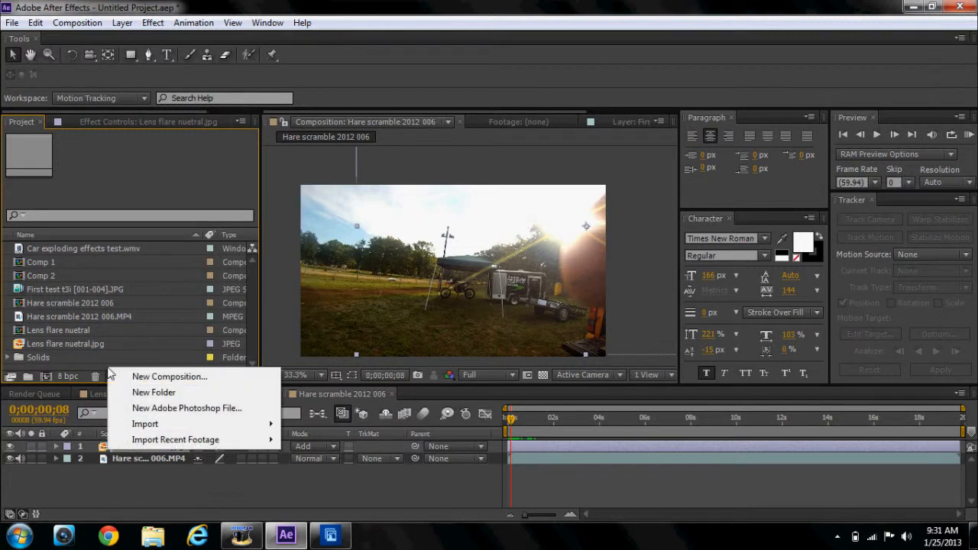
mouse_move(165, 425)
click(312, 424)
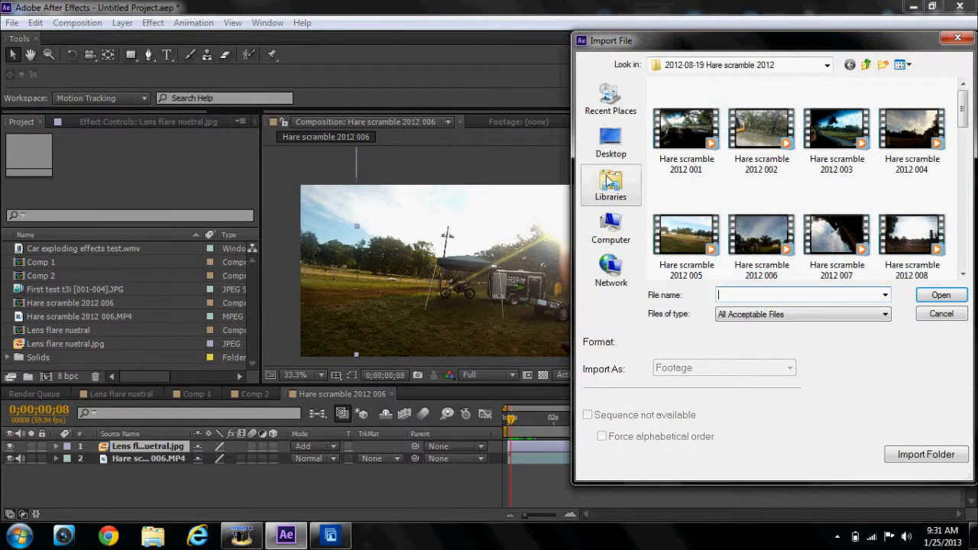
click(610, 182)
click(711, 134)
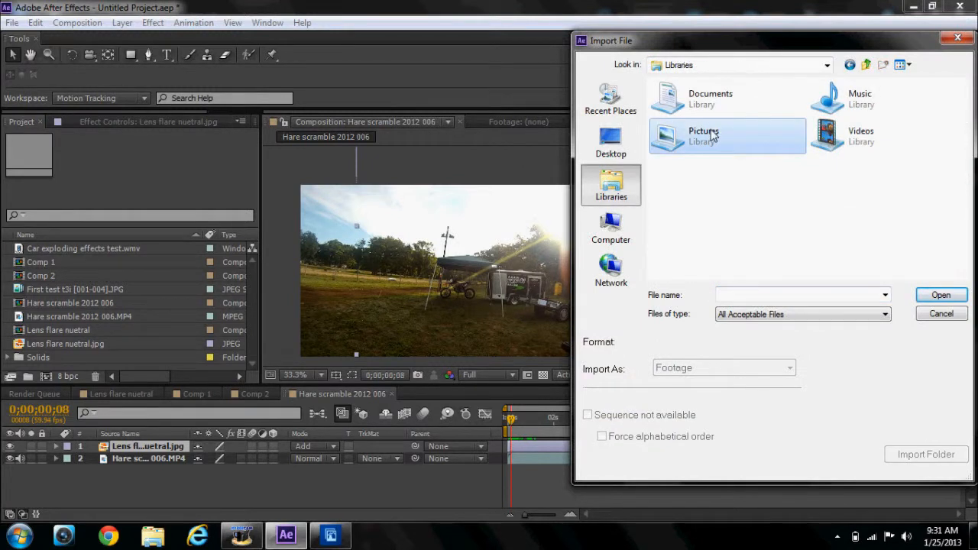
double_click(712, 134)
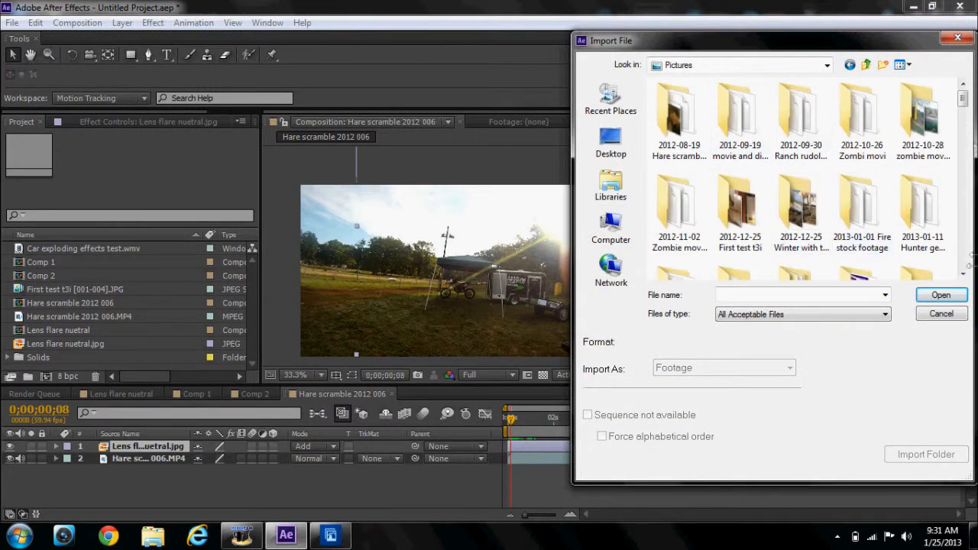
Import the Lens flare blue image from the Waldron productions folder inside the Photoshop folder
scroll(964, 274, down, 1)
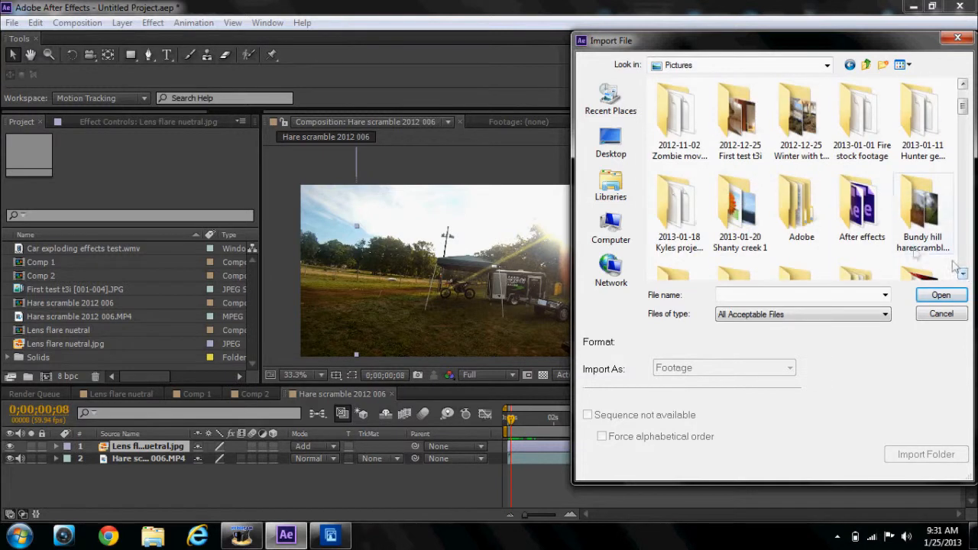
click(962, 274)
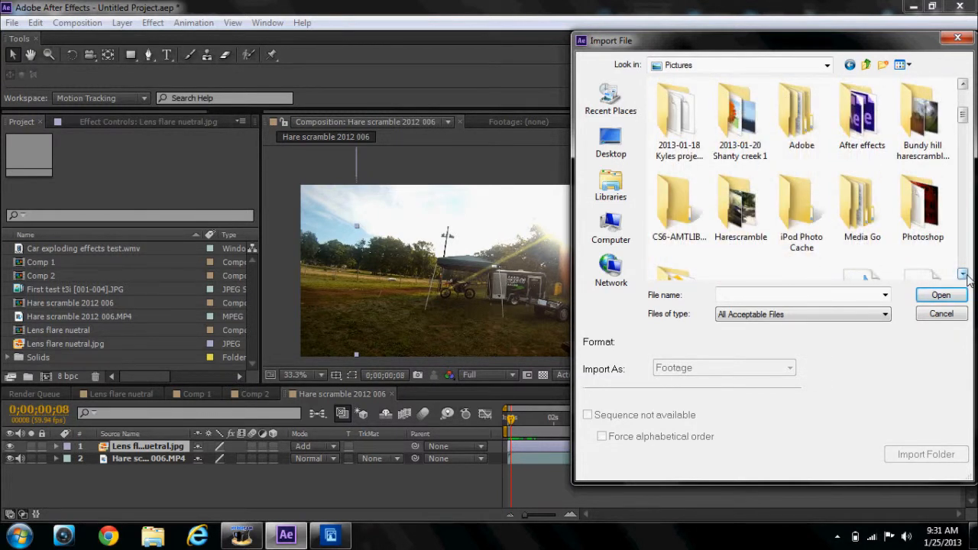
click(921, 191)
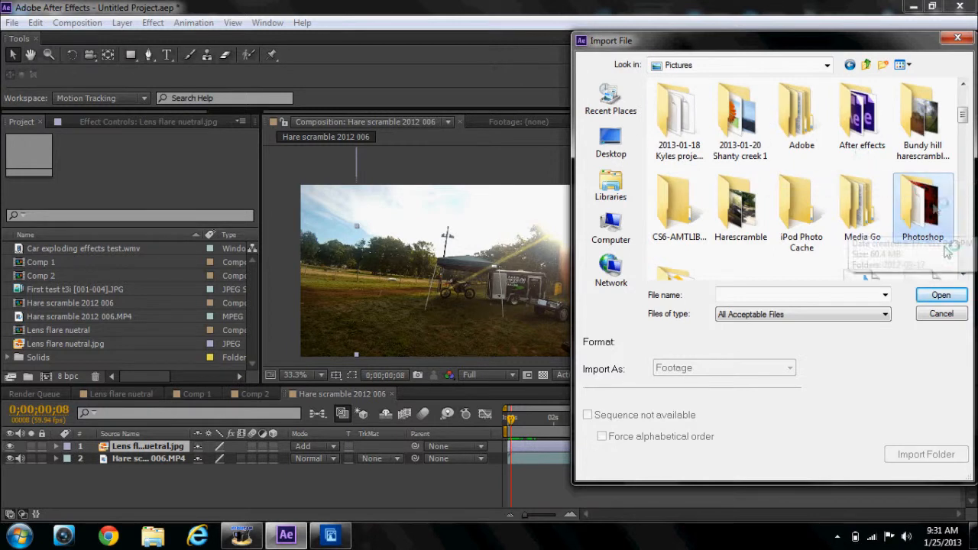
double_click(919, 222)
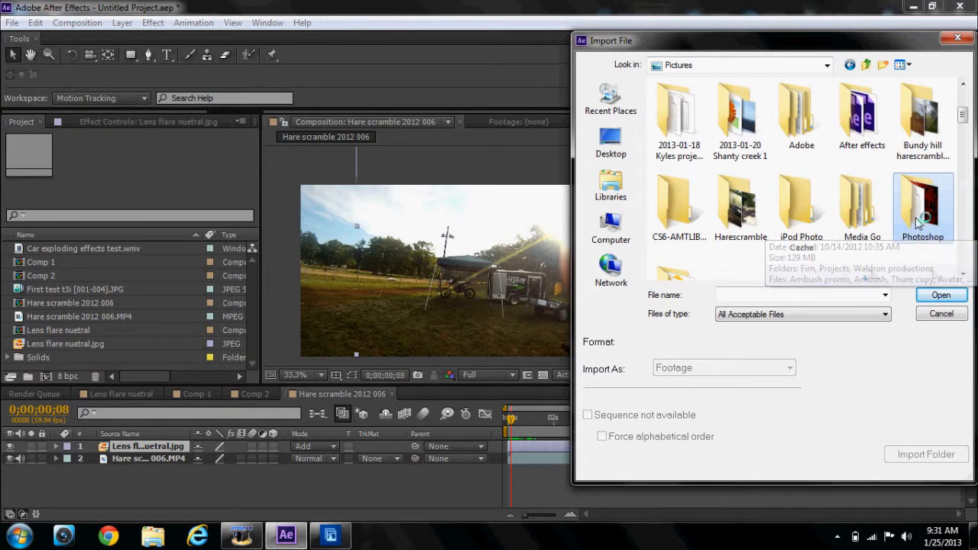
double_click(791, 125)
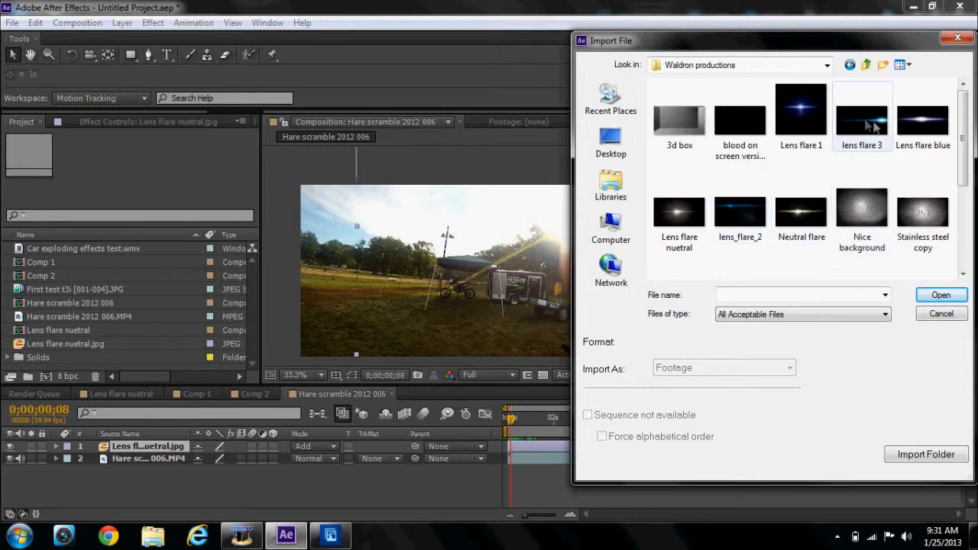
click(921, 120)
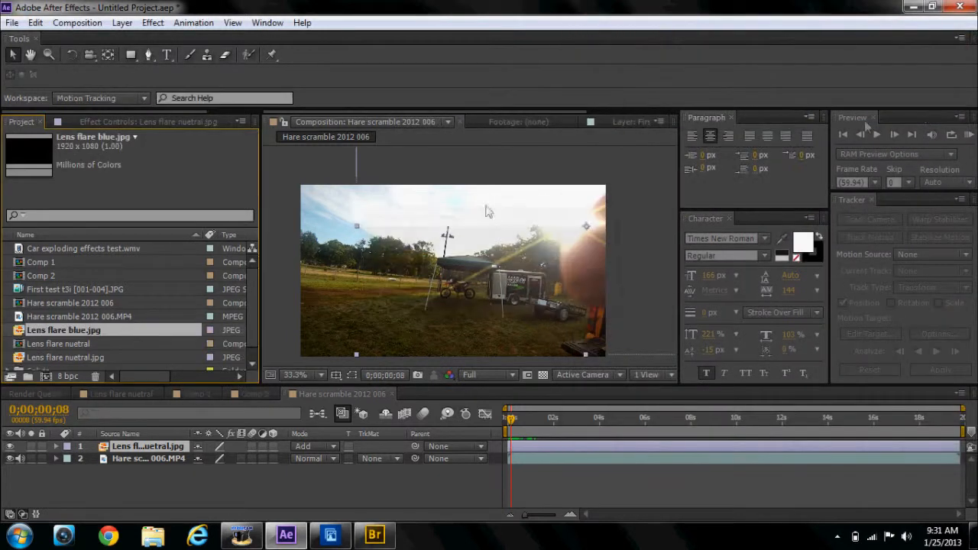
Place Lens flare blue.jpg above the other layers in Hare scramble 2012 006 and set its blend mode to Add
drag(83, 328, 457, 262)
click(313, 447)
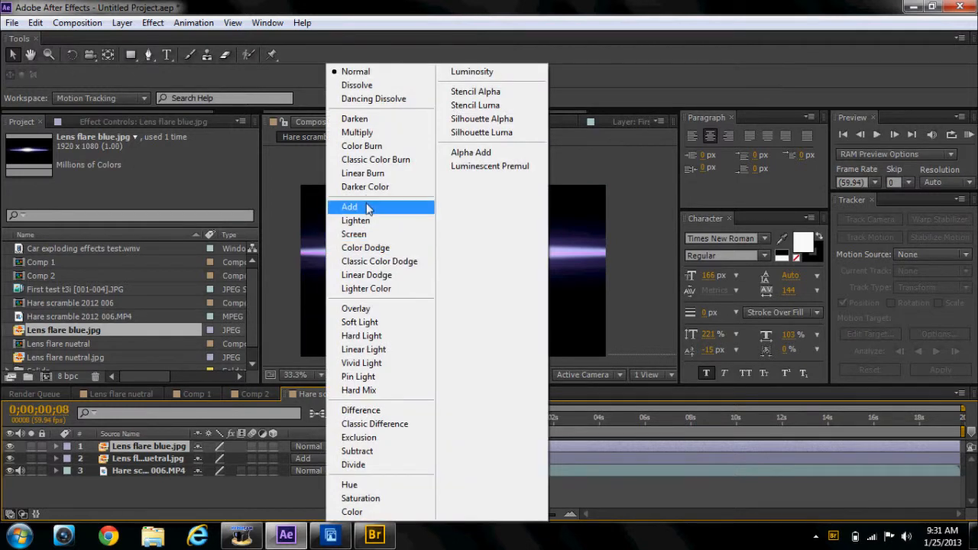
click(369, 207)
Move the blue flare over the sun above the trees and hide the Lens flare nuetral.jpg layer
drag(441, 256, 559, 235)
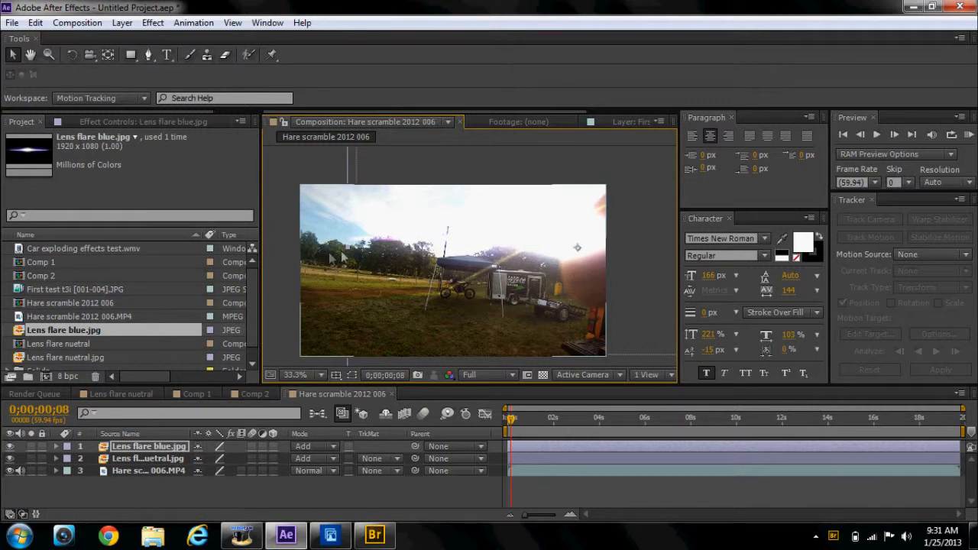
drag(347, 251, 291, 246)
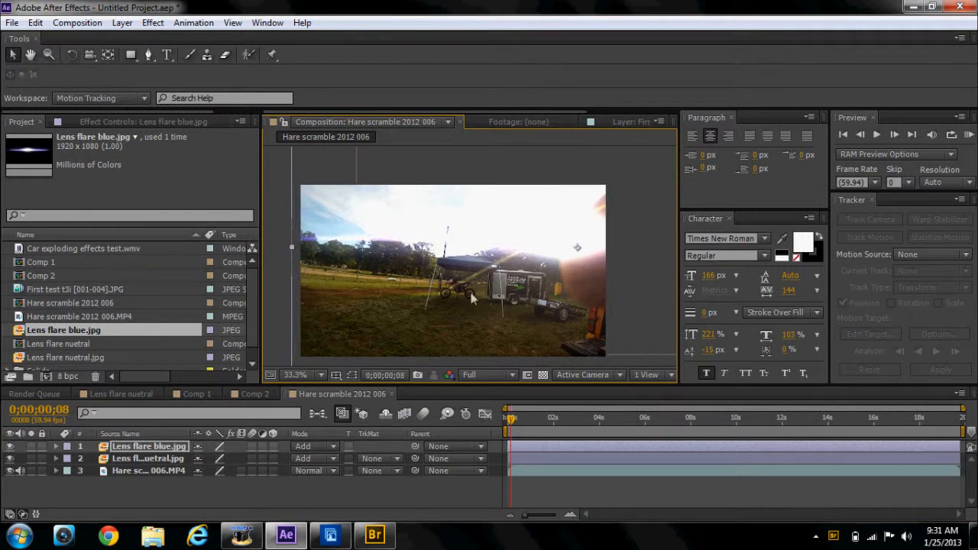
click(11, 459)
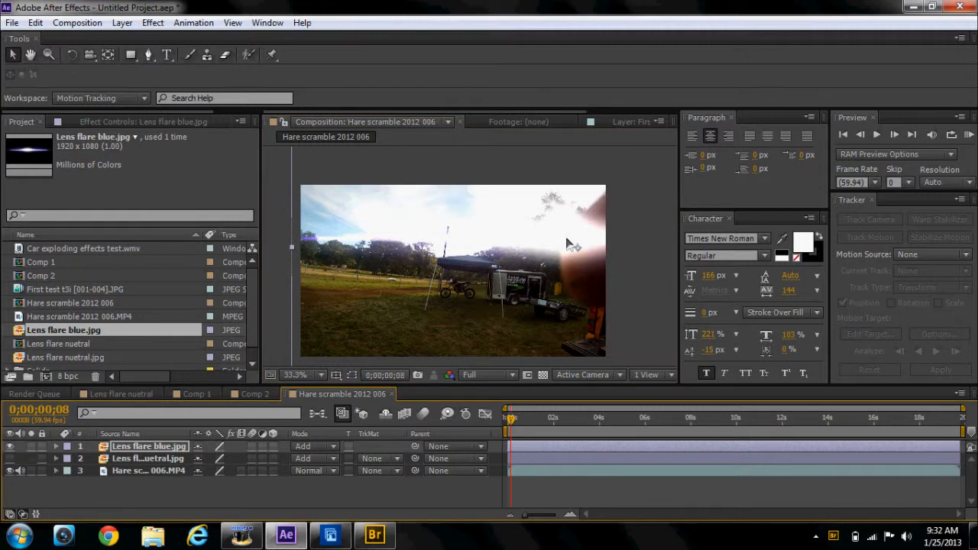
drag(570, 246, 563, 227)
Realign the blue flare with the sun at 0;00;01;00, and check the frame at 0;00;00;45 with the layer deselected
drag(518, 425, 531, 425)
mouse_move(532, 231)
mouse_down()
mouse_move(431, 227)
mouse_move(497, 308)
mouse_move(519, 221)
mouse_move(523, 228)
mouse_up()
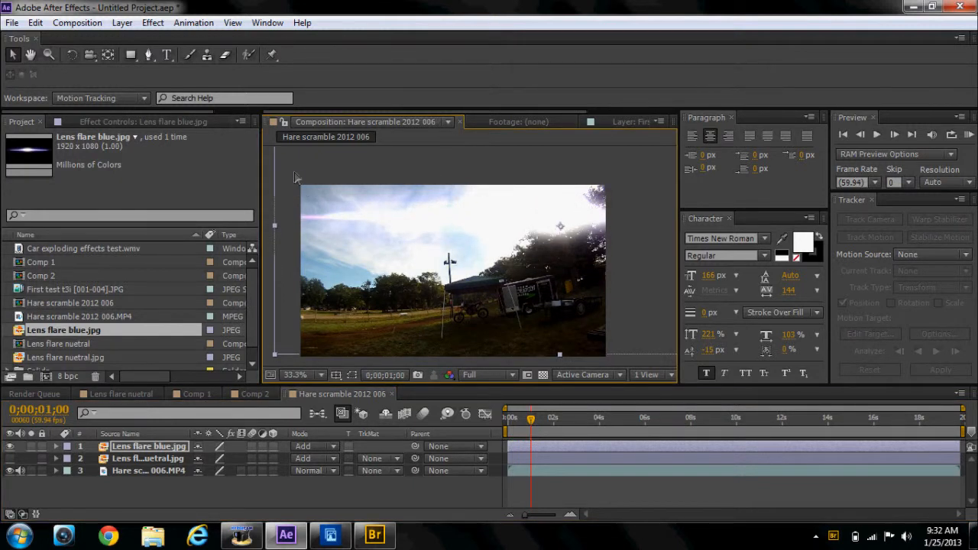
click(165, 449)
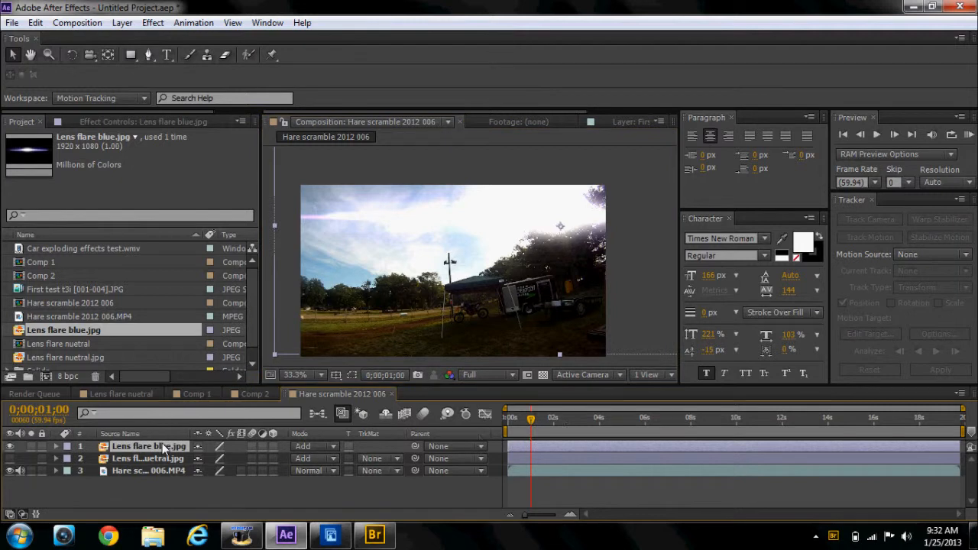
drag(532, 423, 526, 423)
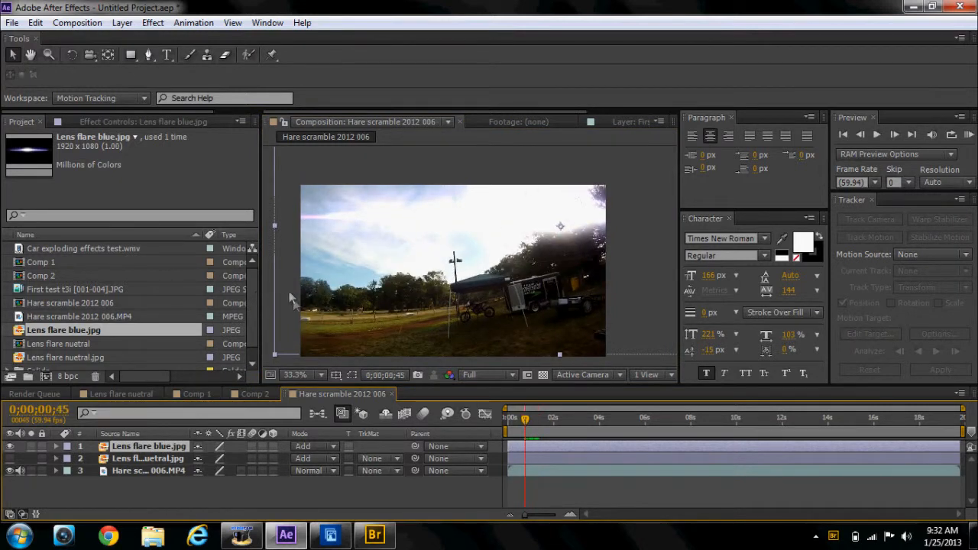
click(269, 284)
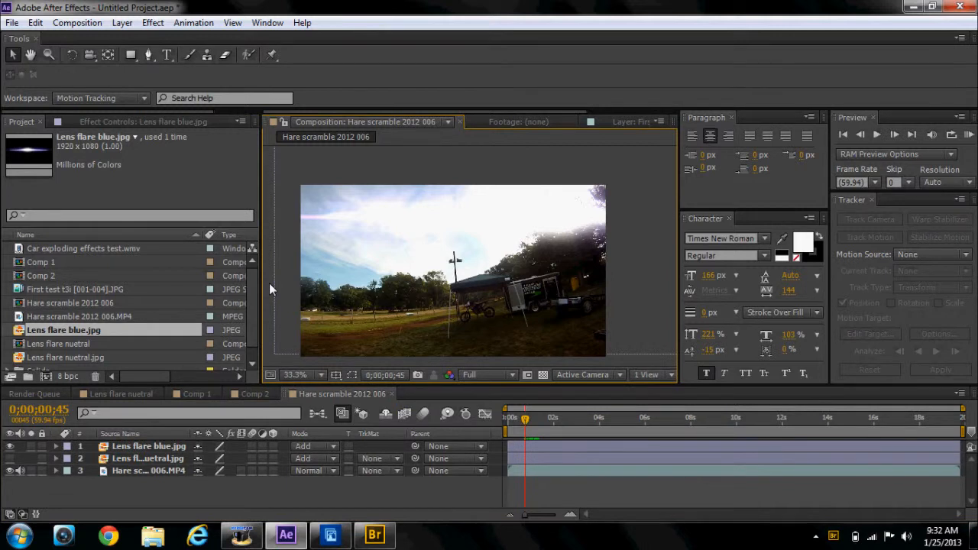
Apply the CC Toner color correction effect to the Lens flare blue.jpg layer
click(131, 447)
click(158, 24)
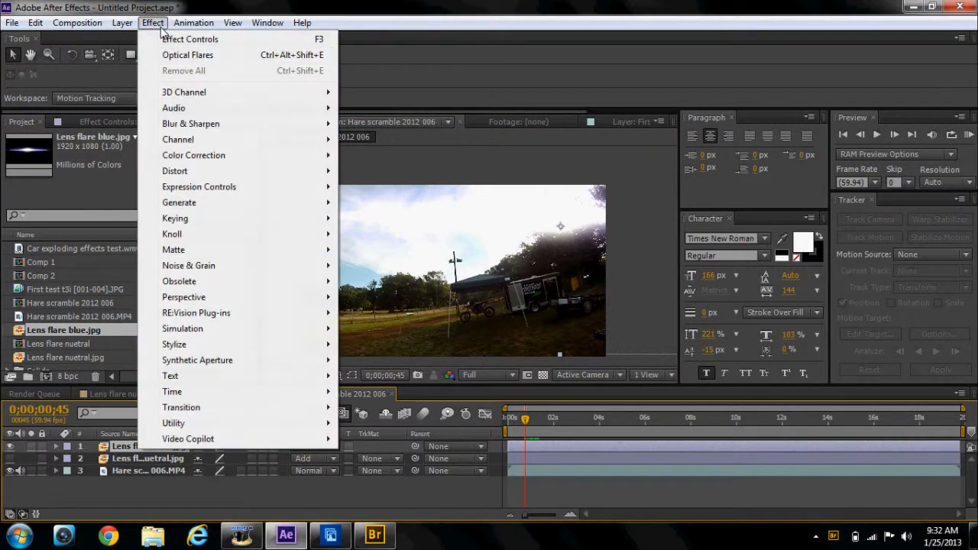
mouse_move(227, 166)
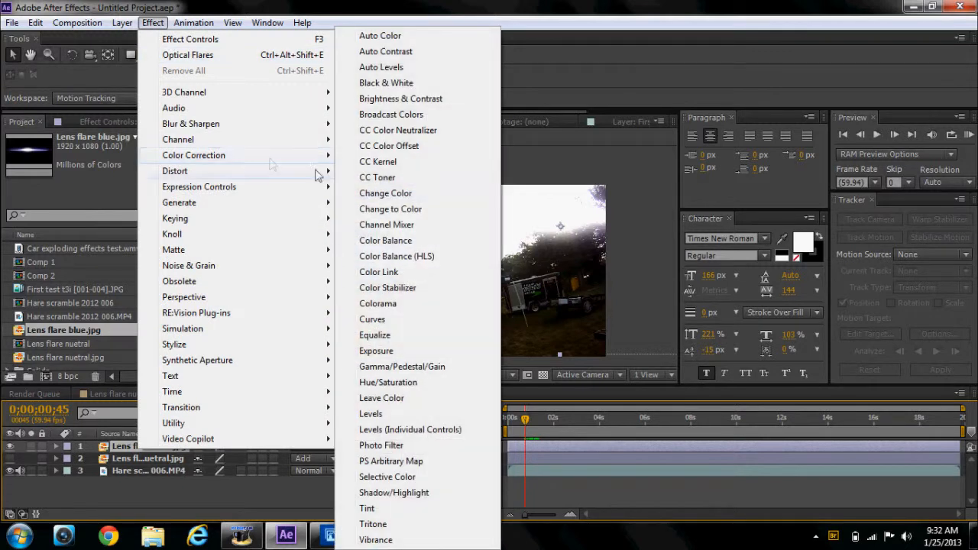
click(363, 188)
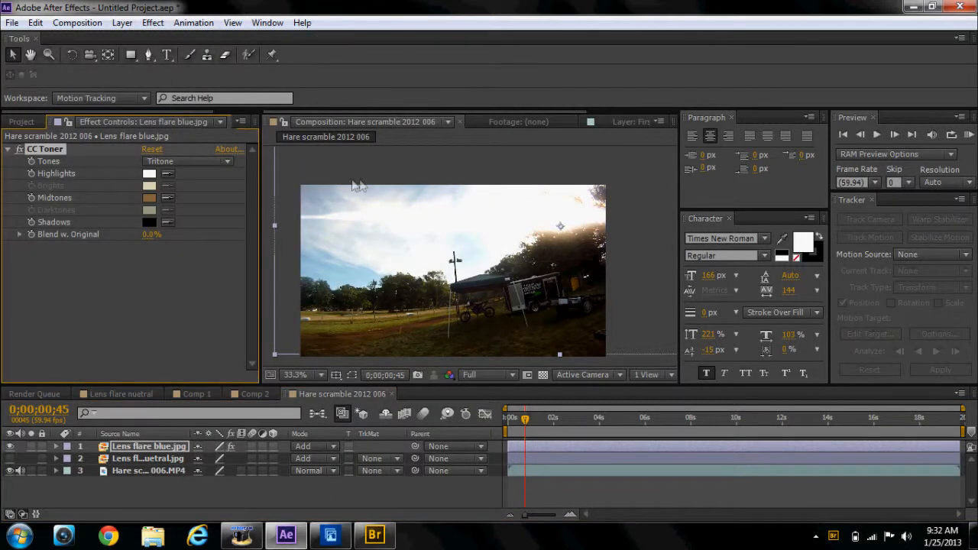
Set the CC Toner Highlights color to bright yellow, FFEA00
click(149, 175)
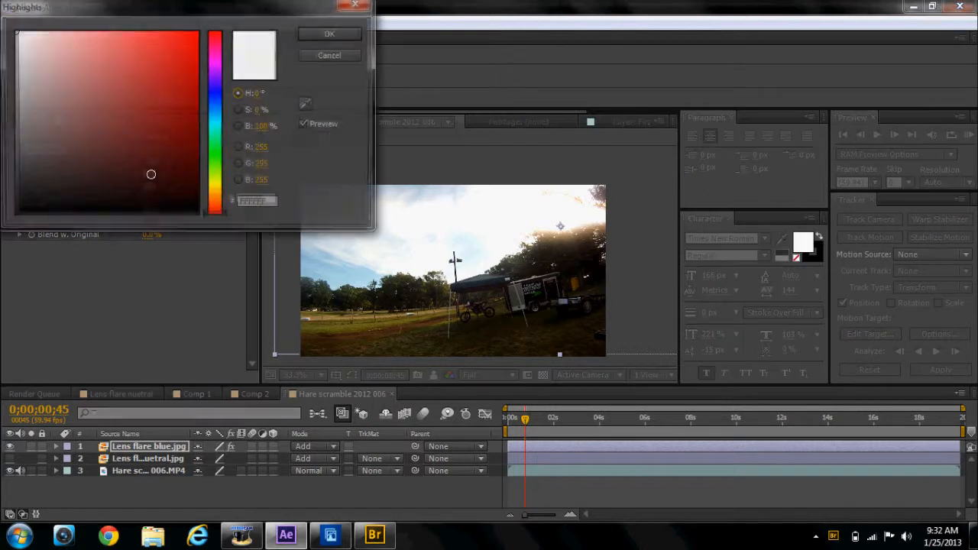
drag(217, 203, 217, 193)
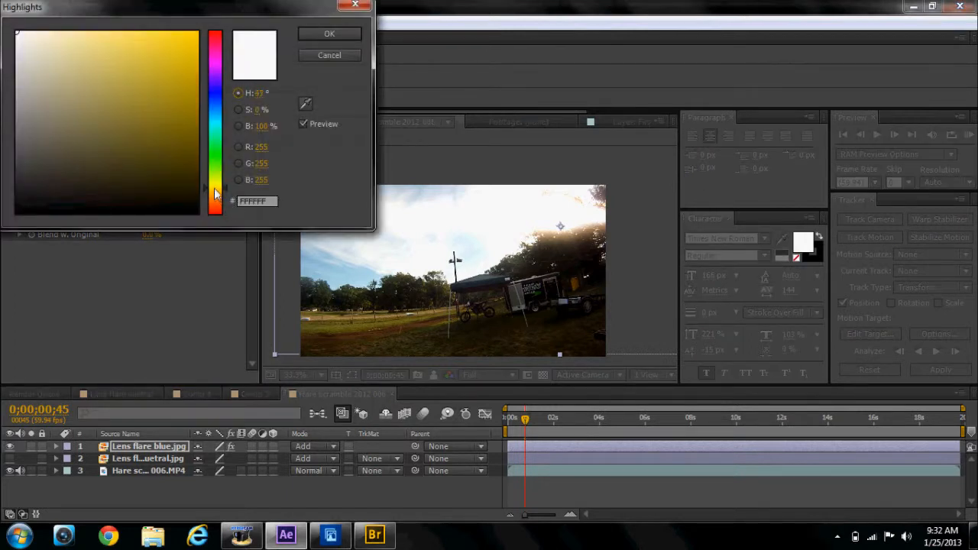
drag(181, 134, 217, 13)
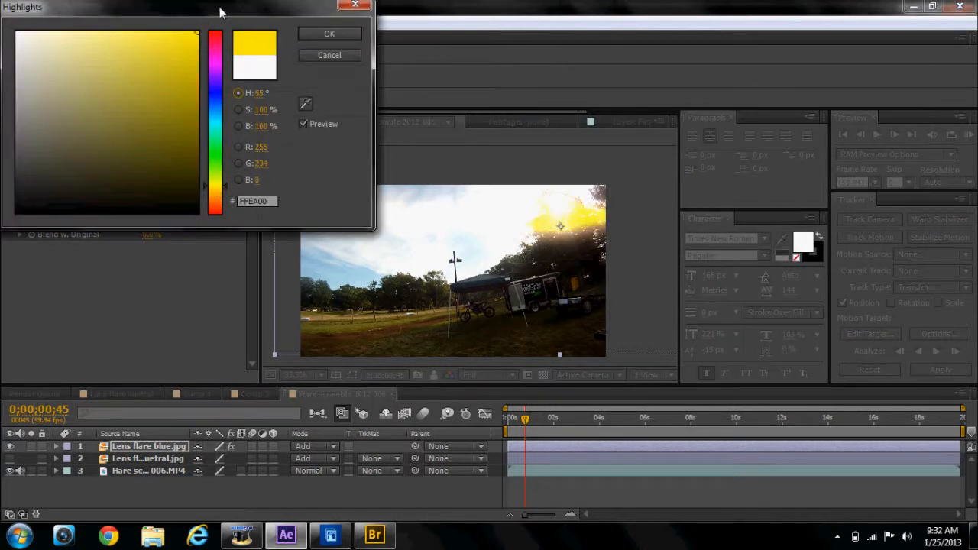
click(313, 35)
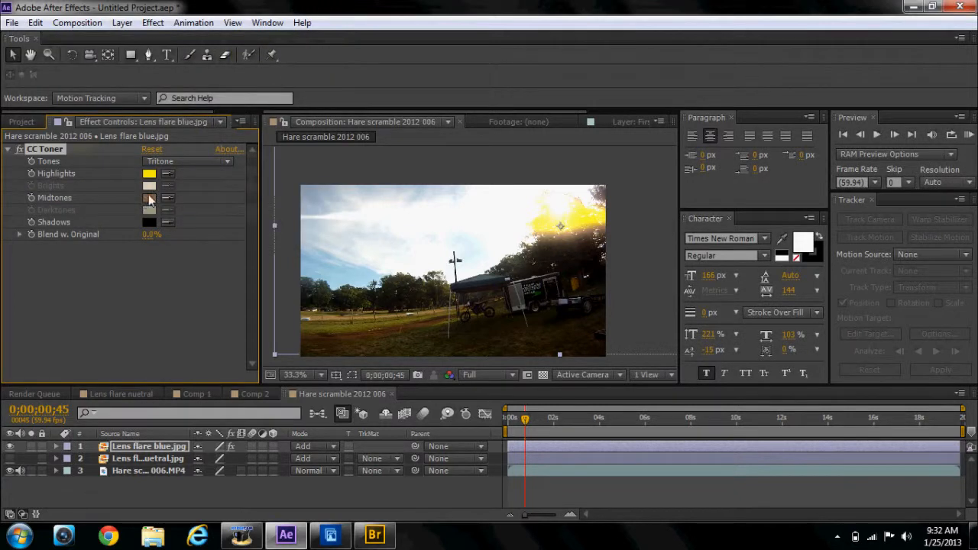
Set the CC Toner Midtones color to bright orange, FF8400
click(149, 197)
click(189, 64)
drag(189, 64, 223, 17)
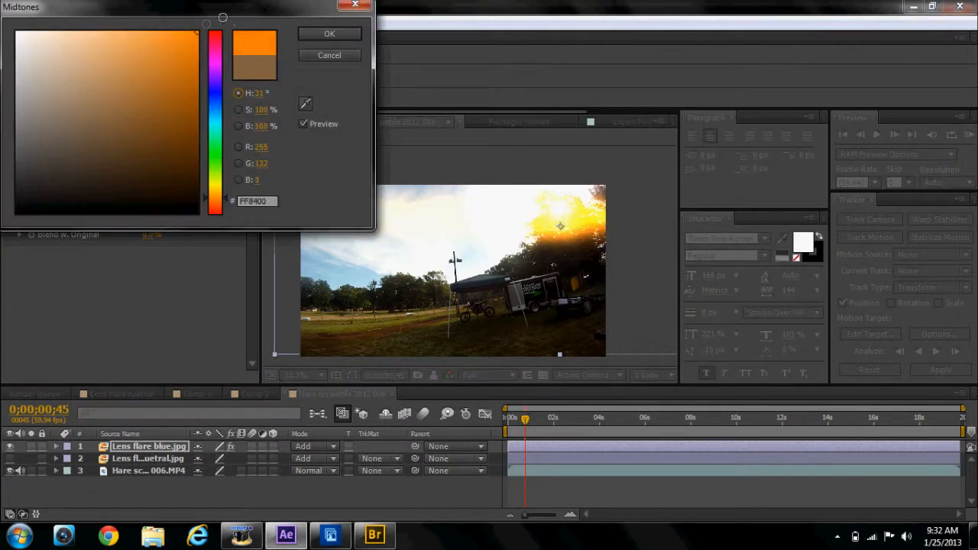
click(349, 35)
Fine-tune the toned flare's position over the sun at 0;00;00;45 and 0;00;00;49, and deselect the layer
mouse_move(529, 227)
mouse_down()
mouse_move(502, 307)
mouse_move(512, 240)
mouse_move(535, 216)
mouse_up()
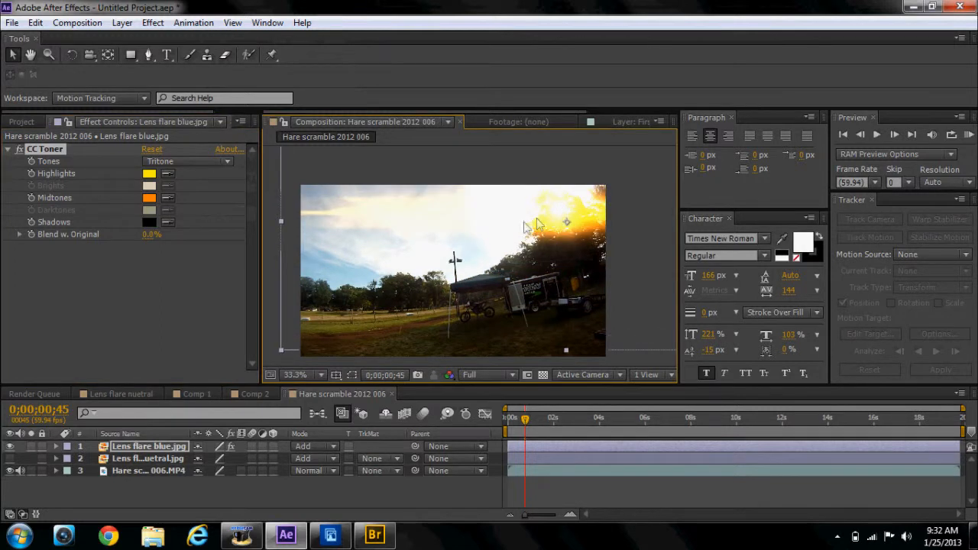
mouse_move(557, 207)
mouse_down()
mouse_move(450, 330)
mouse_move(552, 225)
mouse_move(556, 203)
mouse_up()
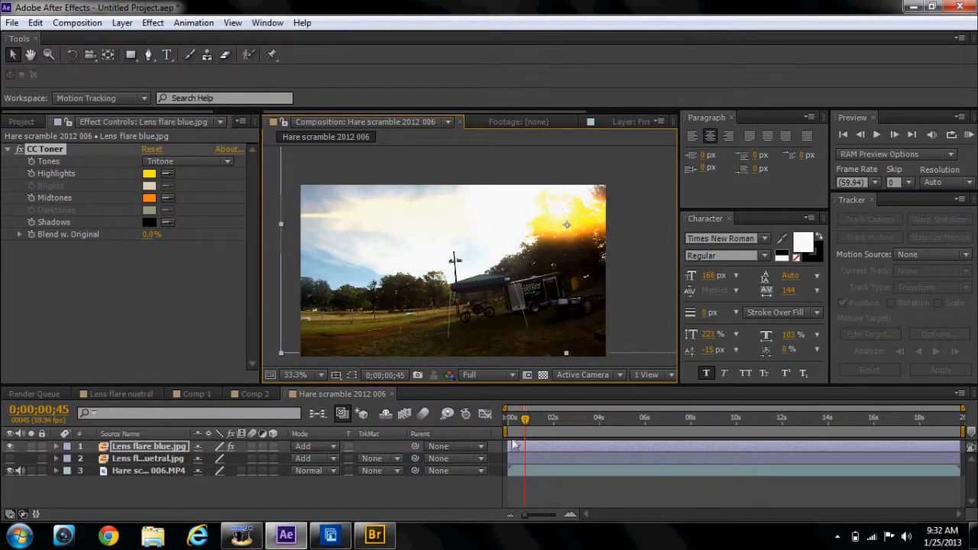
mouse_move(526, 425)
mouse_down()
mouse_move(540, 422)
mouse_move(526, 413)
mouse_up()
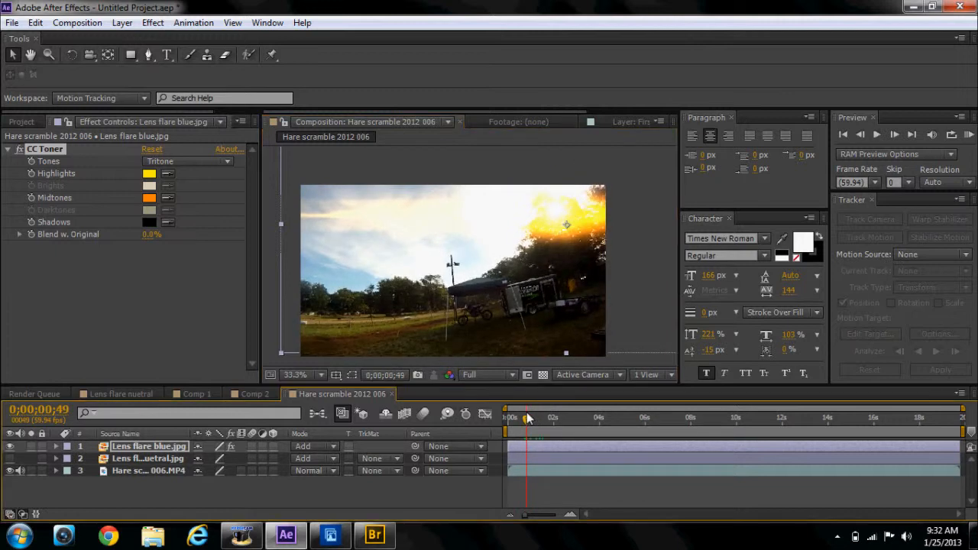
mouse_move(568, 221)
mouse_down()
mouse_move(545, 268)
mouse_move(474, 327)
mouse_move(515, 279)
mouse_move(547, 209)
mouse_move(552, 222)
mouse_up()
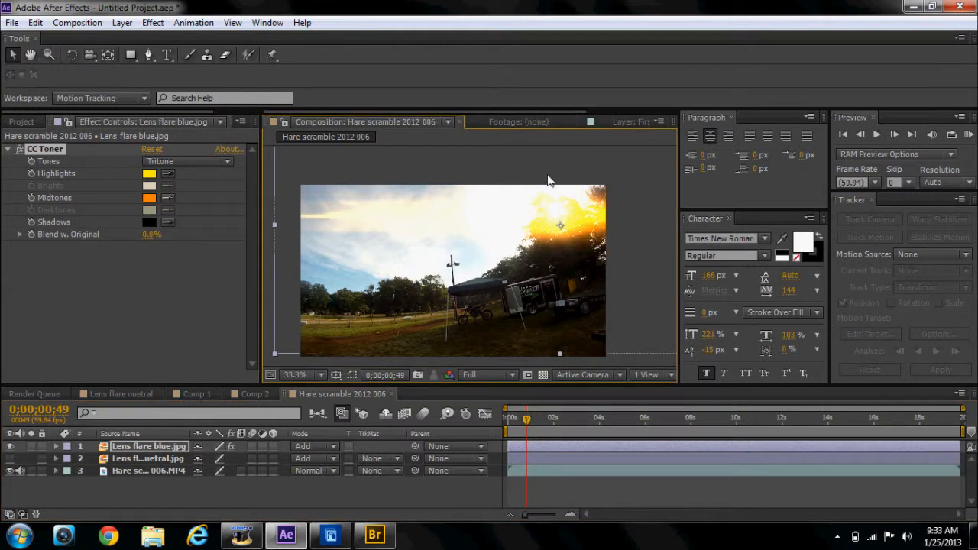
click(272, 233)
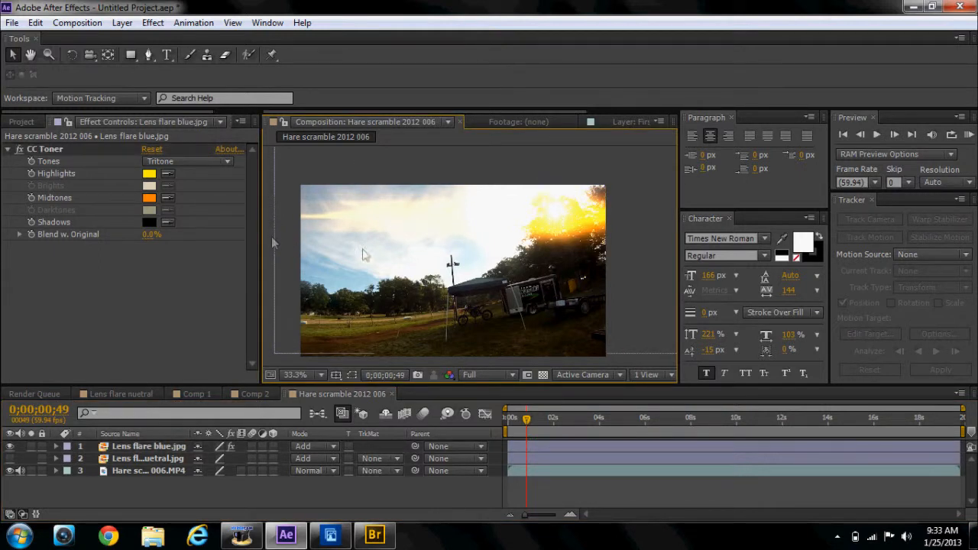
Nudge the Lens flare blue.jpg layer slightly up and right over the sun at 0;00;00;49, and deselect it
click(149, 447)
mouse_move(548, 218)
mouse_down()
mouse_move(485, 299)
mouse_move(520, 240)
mouse_move(548, 217)
mouse_move(506, 252)
mouse_move(531, 258)
mouse_move(466, 221)
mouse_move(553, 216)
mouse_up()
double_click(548, 218)
click(305, 122)
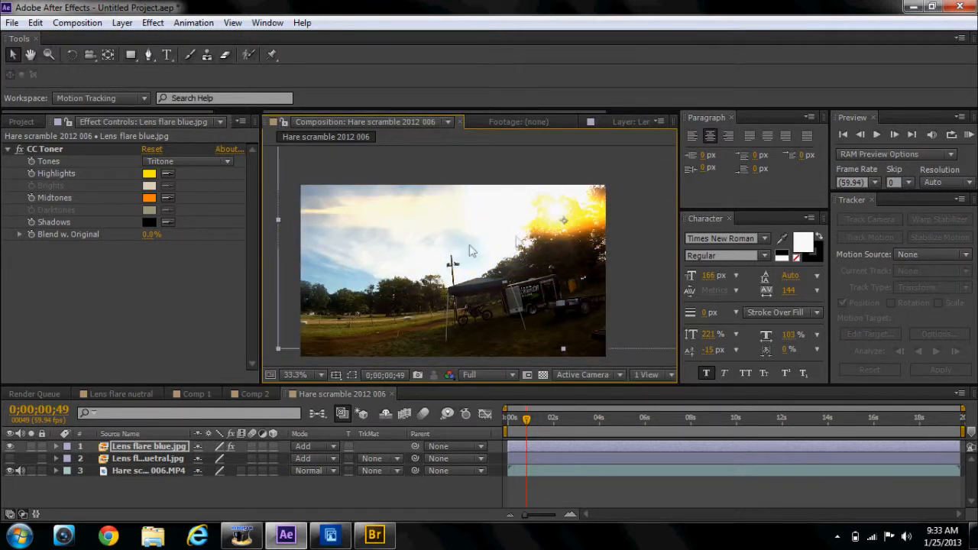
click(265, 234)
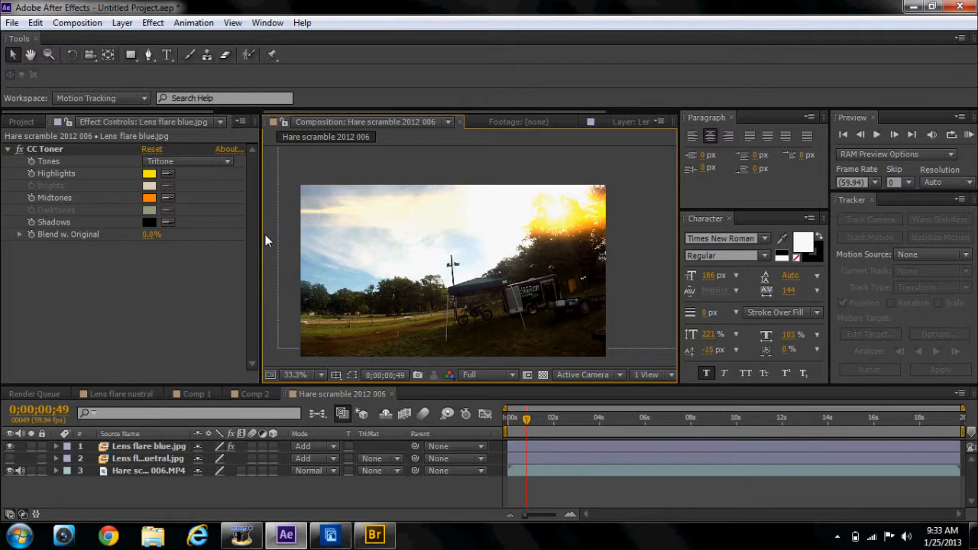
click(241, 535)
click(336, 350)
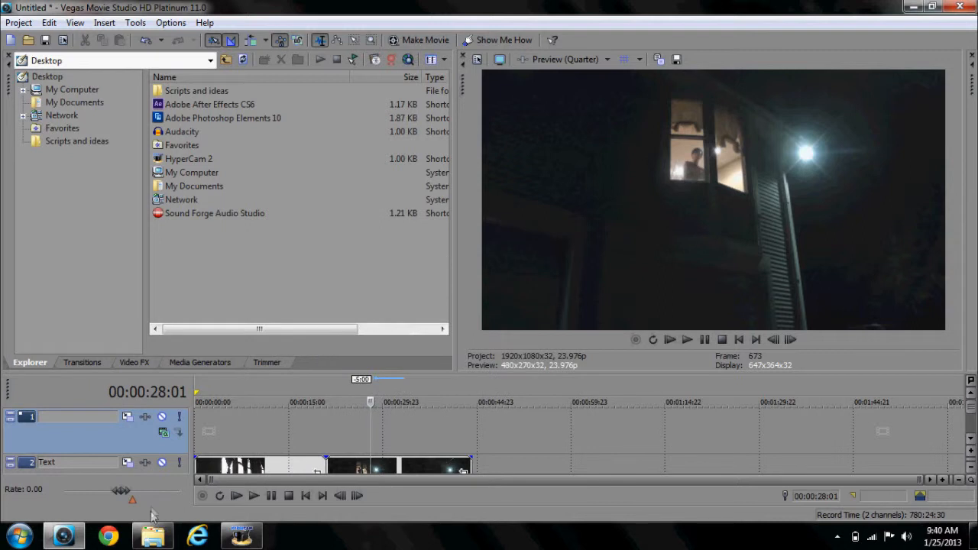
Place the Lens flare nuetral image on track 1 at 00:00:28:01 and apply the Sony Mask Generator effect to it
click(153, 536)
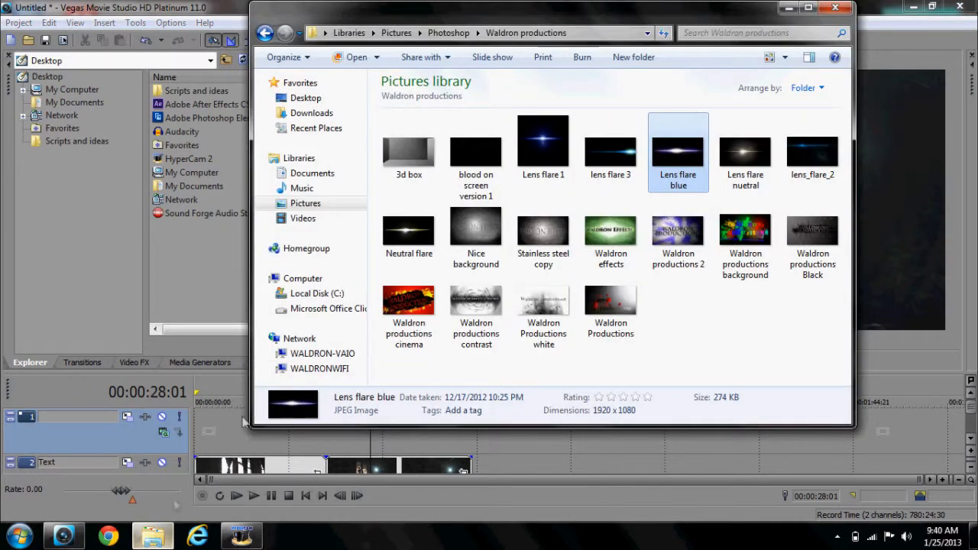
drag(745, 153, 380, 440)
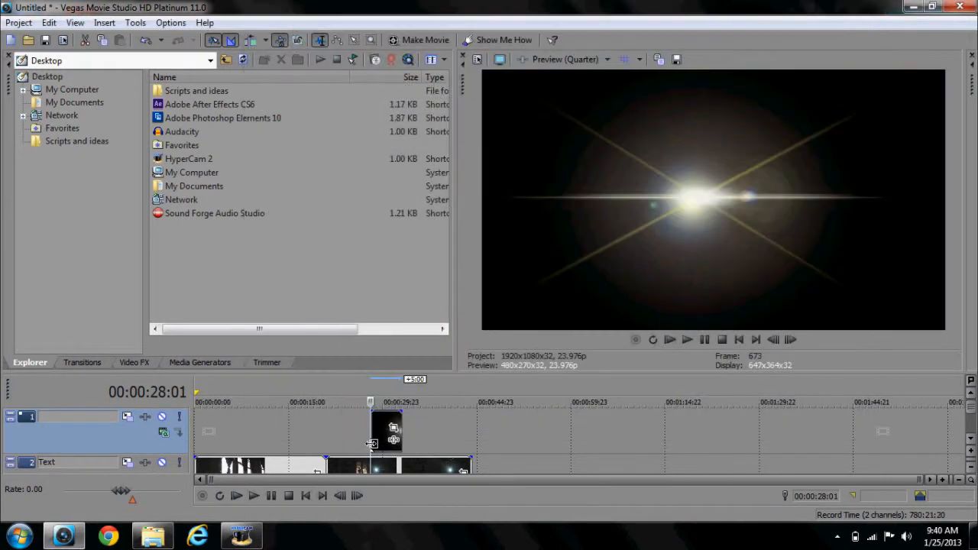
click(393, 440)
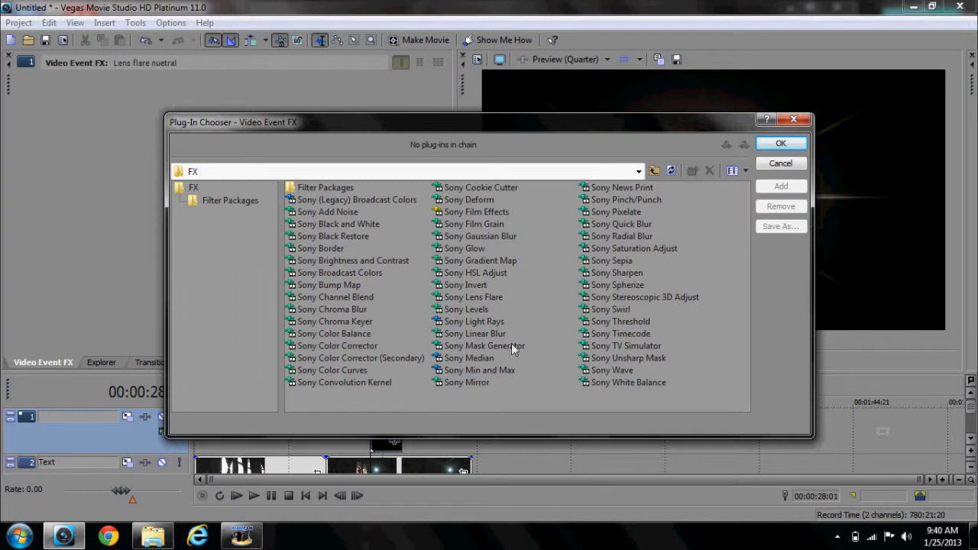
double_click(511, 345)
click(780, 146)
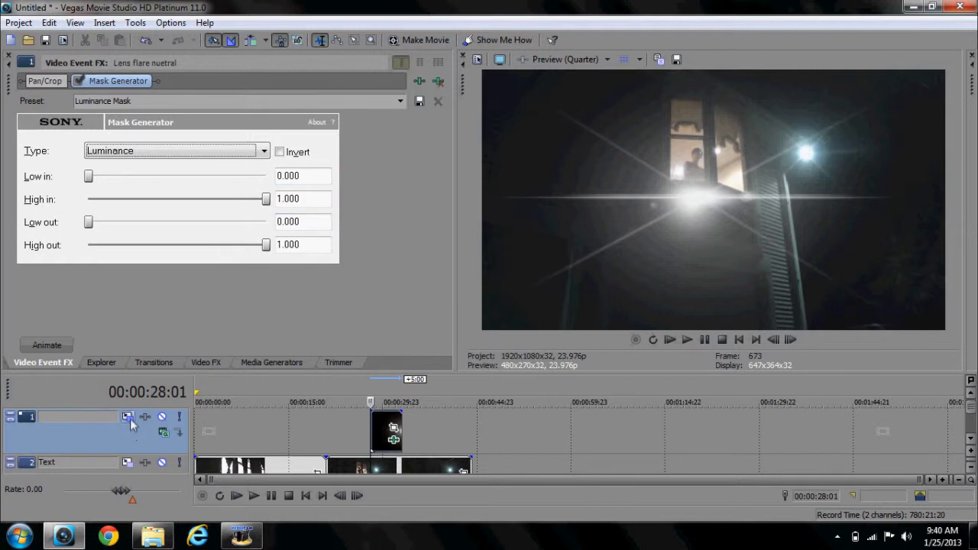
Move the flare over the outdoor lamp with track motion, to about X 461.61 and Y 191.61
click(163, 432)
drag(342, 211, 384, 195)
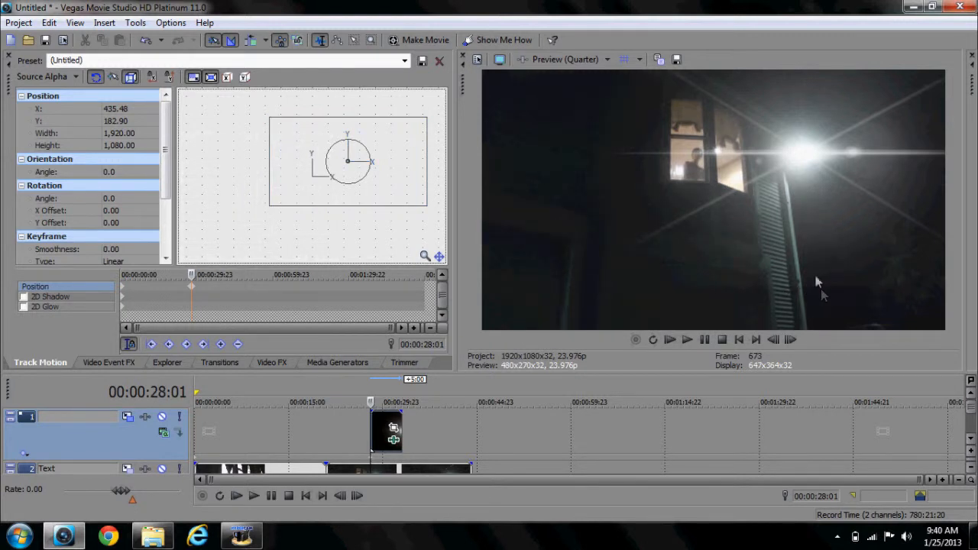
drag(407, 160, 408, 159)
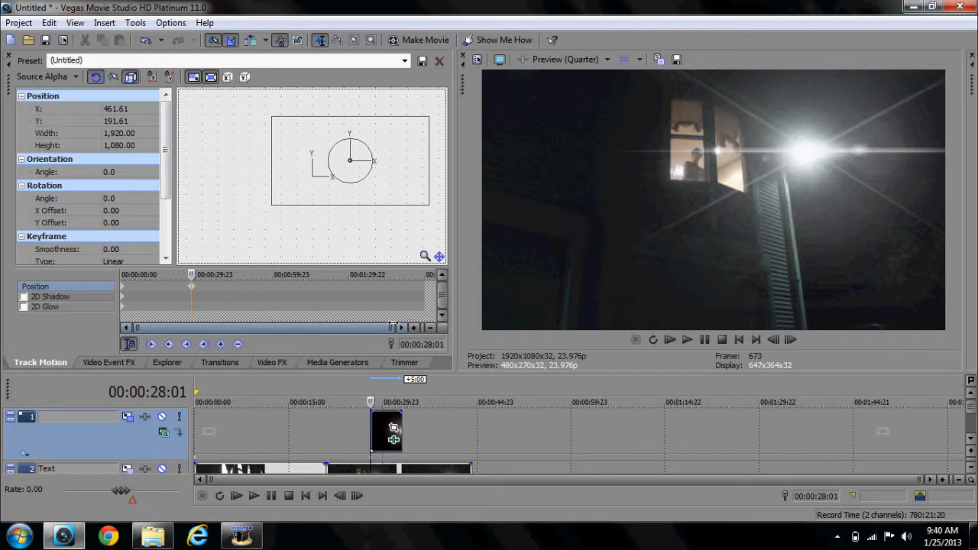
Add the Sony Gaussian Blur effect to the flare event and switch that effect off
click(394, 439)
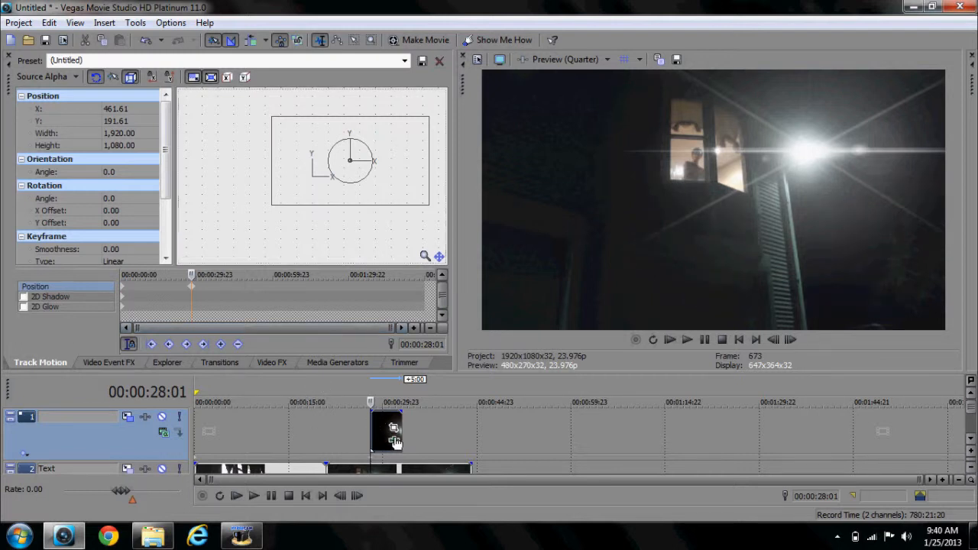
click(419, 81)
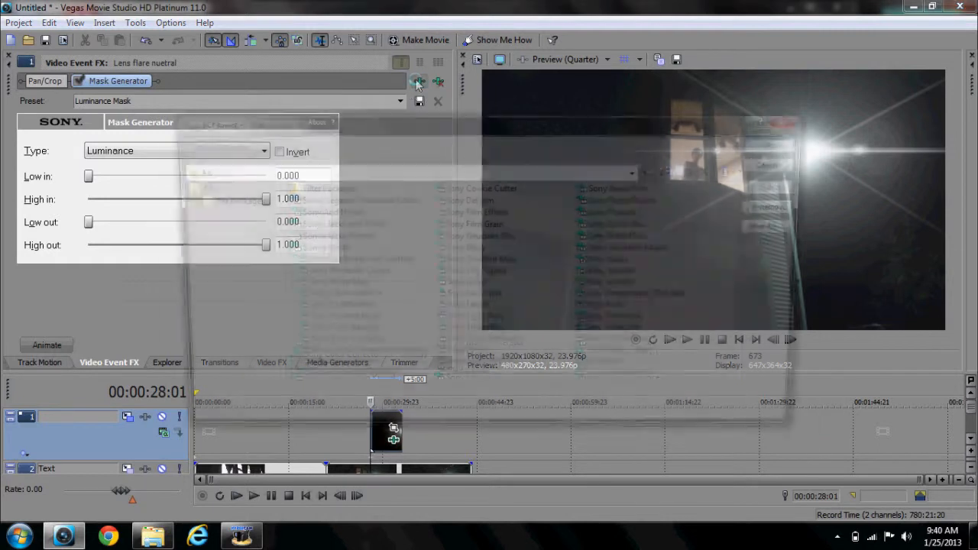
double_click(480, 237)
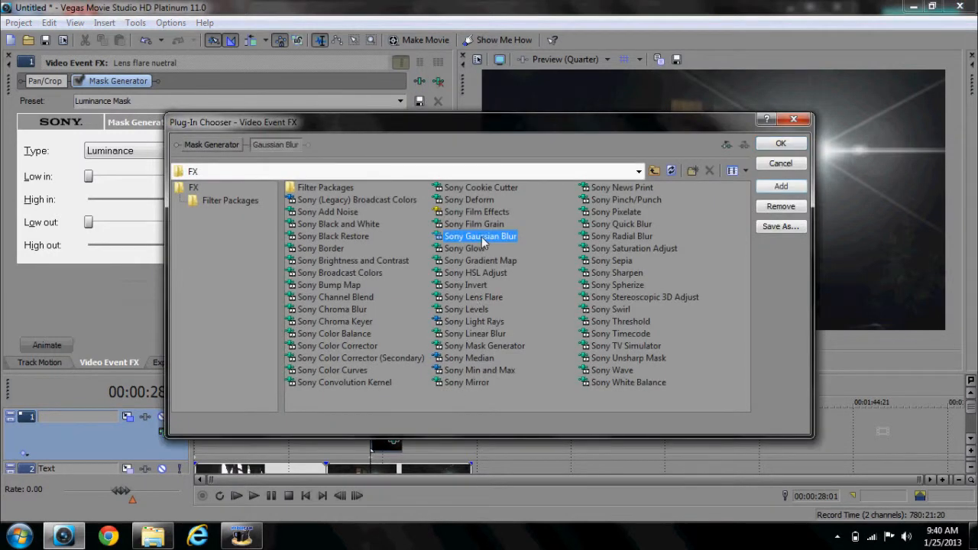
click(781, 145)
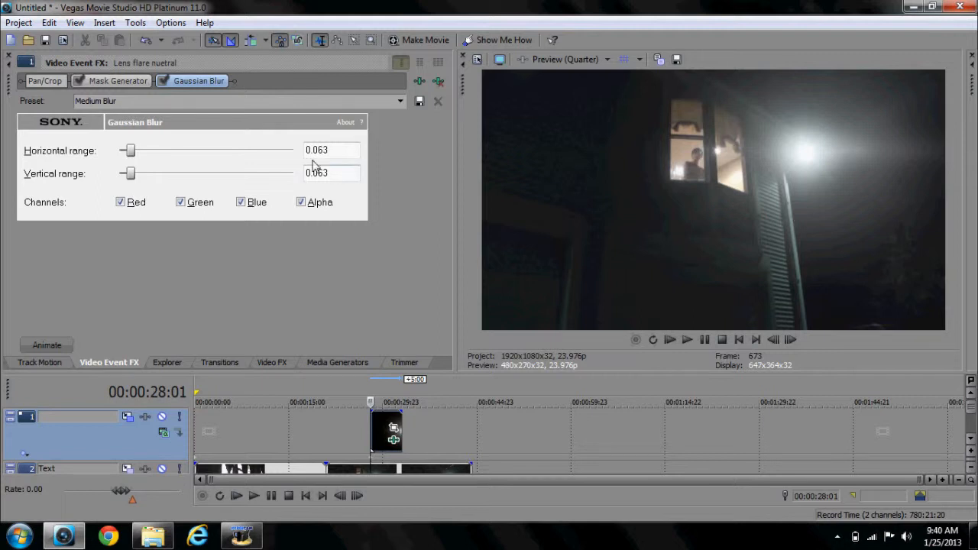
click(163, 81)
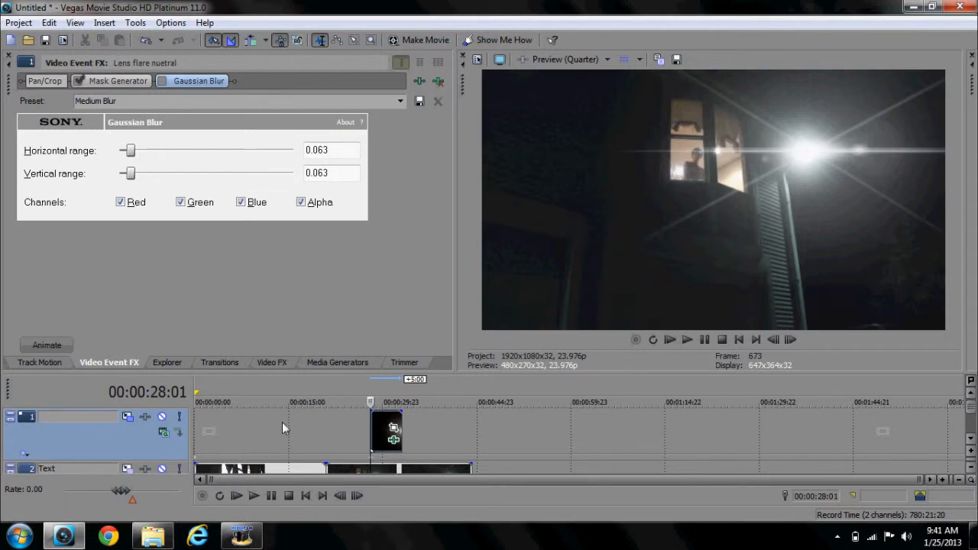
Shift the flare image's pan/crop frame slightly sideways to a horizontal center of 942.0
click(395, 429)
drag(395, 423, 391, 423)
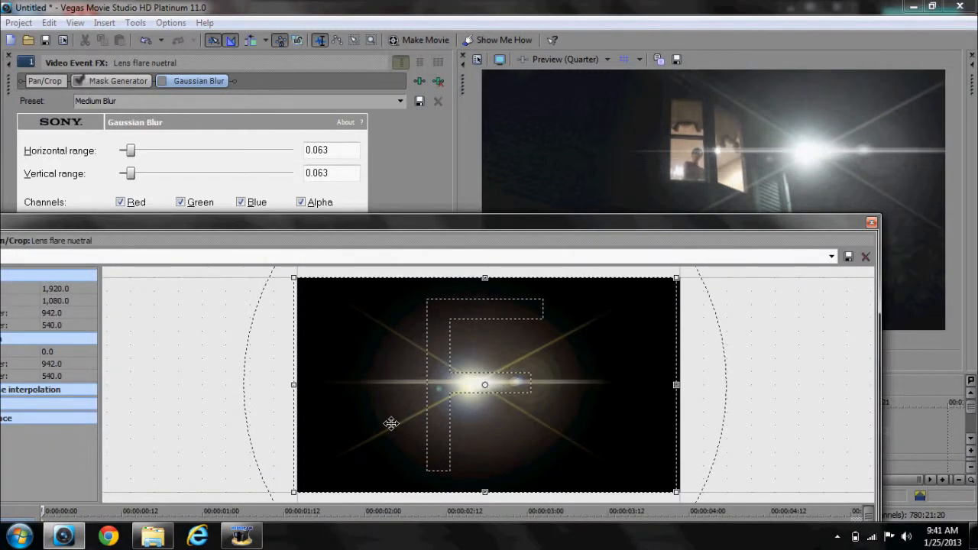
click(872, 223)
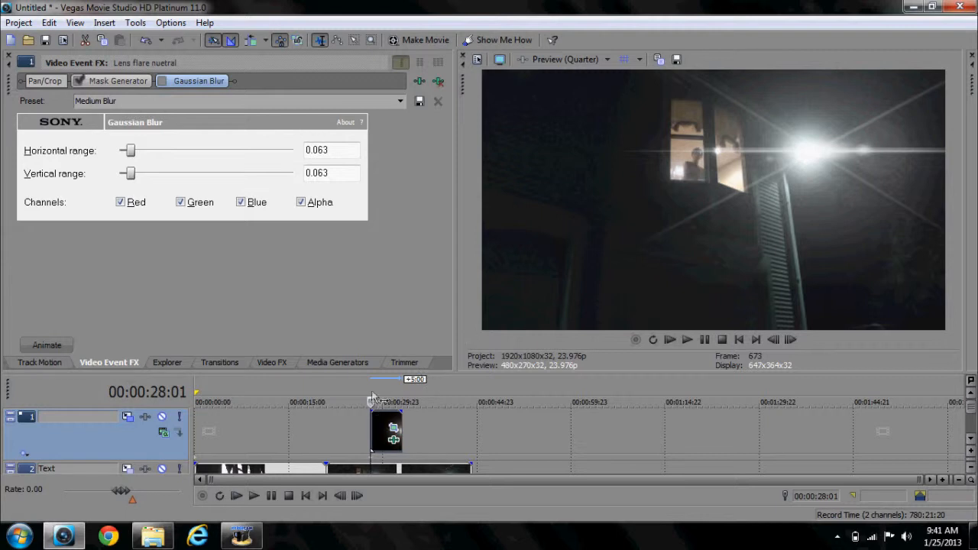
Play back the flare over the lamp footage and check it around 00:00:28:21
key(space)
mouse_move(391, 403)
mouse_down()
mouse_move(365, 414)
mouse_move(375, 403)
mouse_up()
key(space)
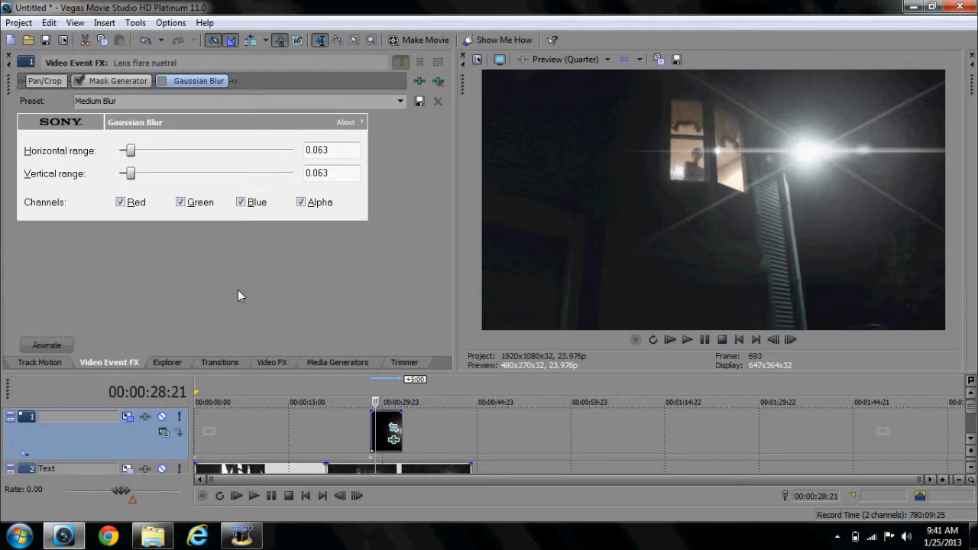
Add the Sony Color Corrector effect to the flare event
click(438, 81)
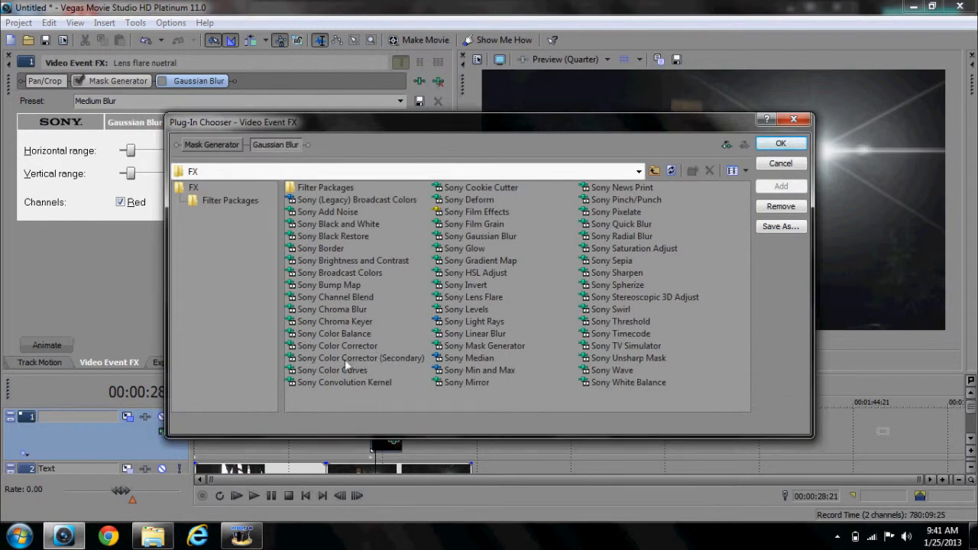
double_click(358, 348)
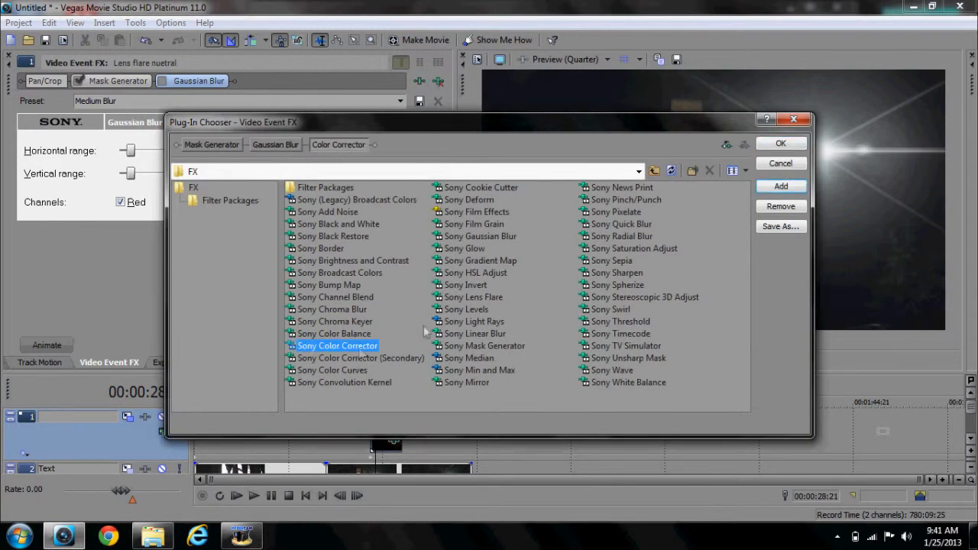
click(793, 145)
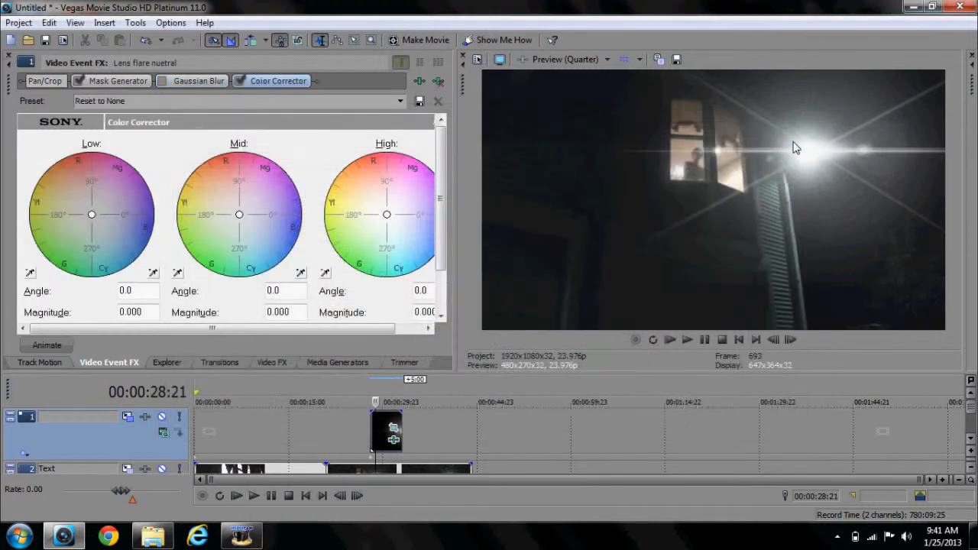
Tint the flare purple-blue: low wheel angle 356.7, magnitude 1.000; mid angle 331.3, magnitude 0.580; high angle 206.6, magnitude 0.027
drag(92, 215, 193, 222)
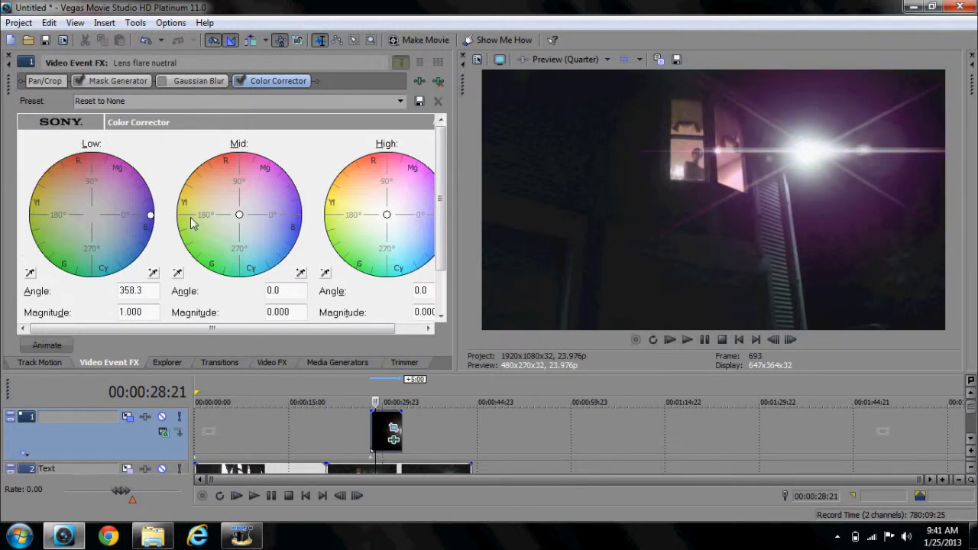
drag(239, 215, 254, 235)
mouse_move(388, 216)
mouse_down()
mouse_move(405, 233)
mouse_move(378, 206)
mouse_move(386, 222)
mouse_move(452, 144)
mouse_move(425, 177)
mouse_move(404, 255)
mouse_move(456, 294)
mouse_move(403, 301)
mouse_move(311, 249)
mouse_move(299, 134)
mouse_move(390, 225)
mouse_move(387, 217)
mouse_up()
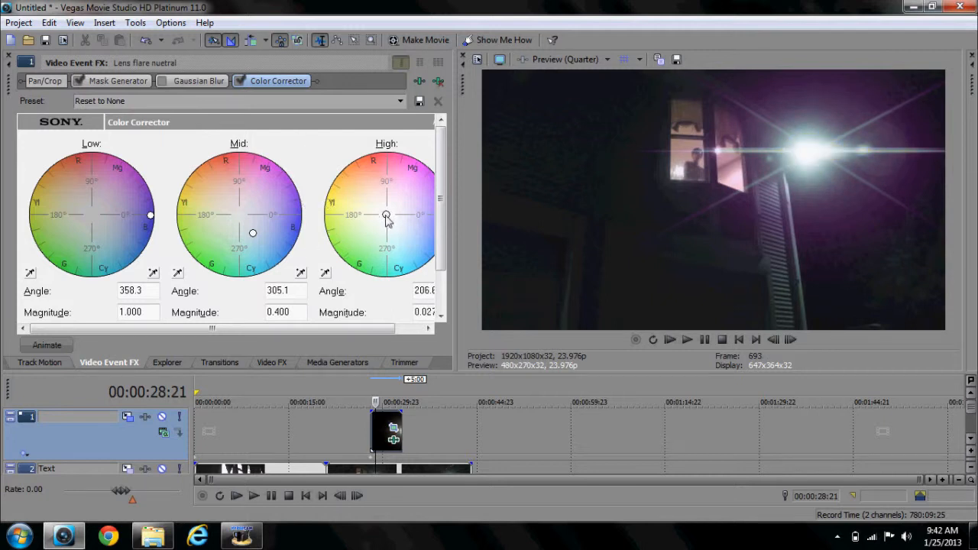
mouse_move(253, 233)
mouse_down()
mouse_move(225, 213)
mouse_move(274, 238)
mouse_move(270, 231)
mouse_up()
mouse_move(150, 215)
mouse_down()
mouse_move(105, 214)
mouse_move(144, 212)
mouse_move(167, 223)
mouse_up()
Add the Sony Lens Flare effect to the track 2 footage at 00:00:28:01 and position its light over the lamp at X 0.400, Y -0.357
click(372, 447)
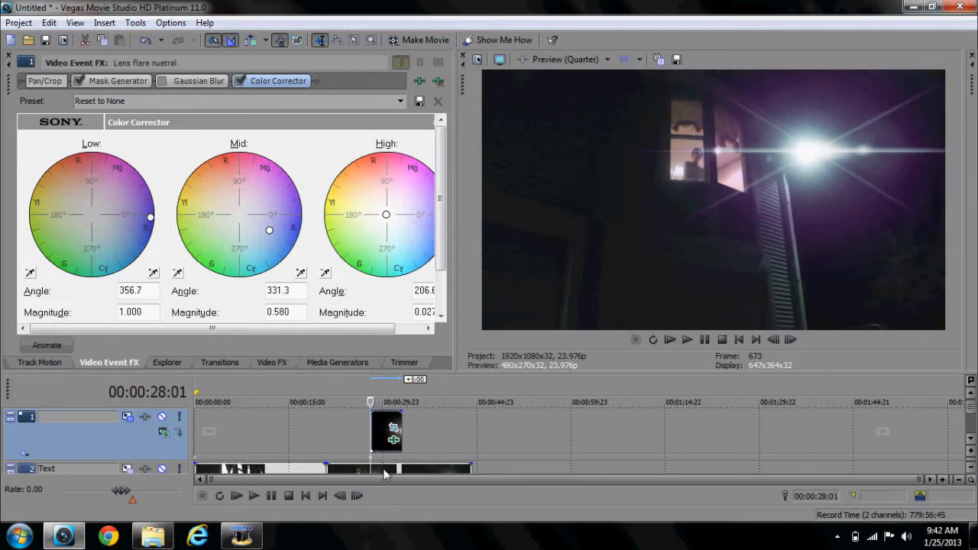
right_click(383, 470)
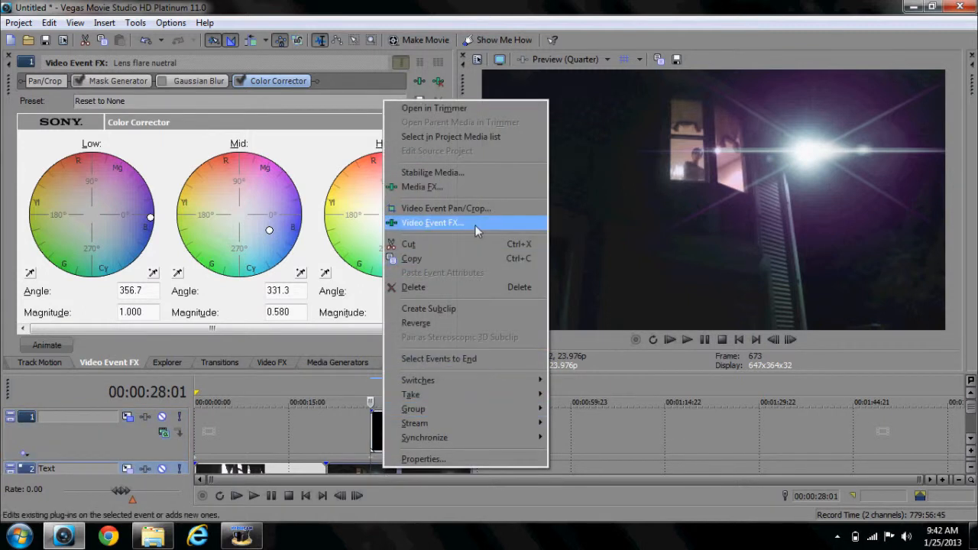
click(474, 225)
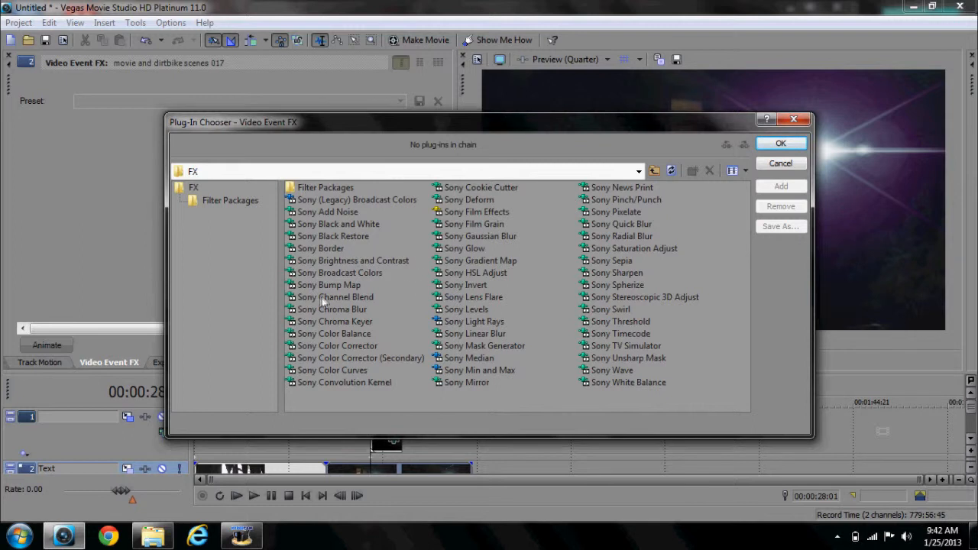
double_click(474, 298)
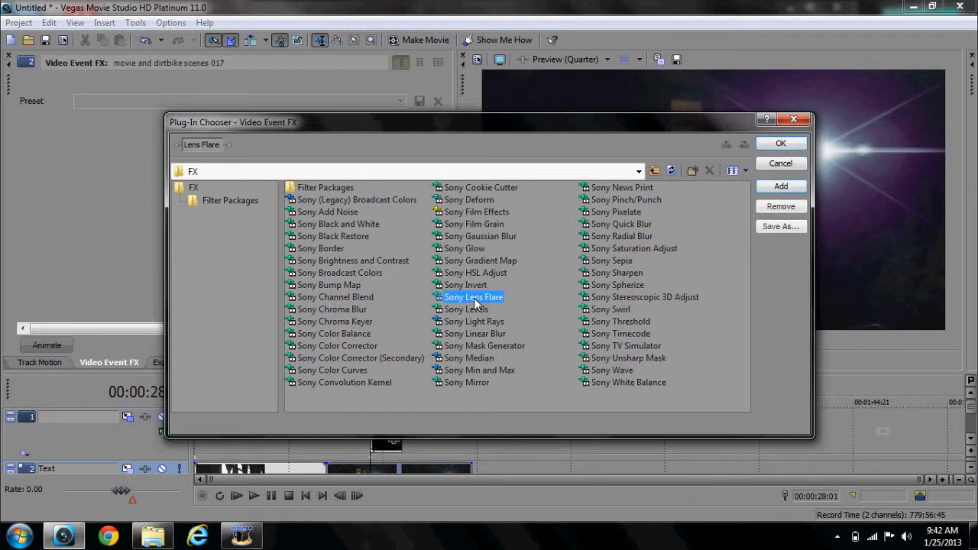
click(767, 149)
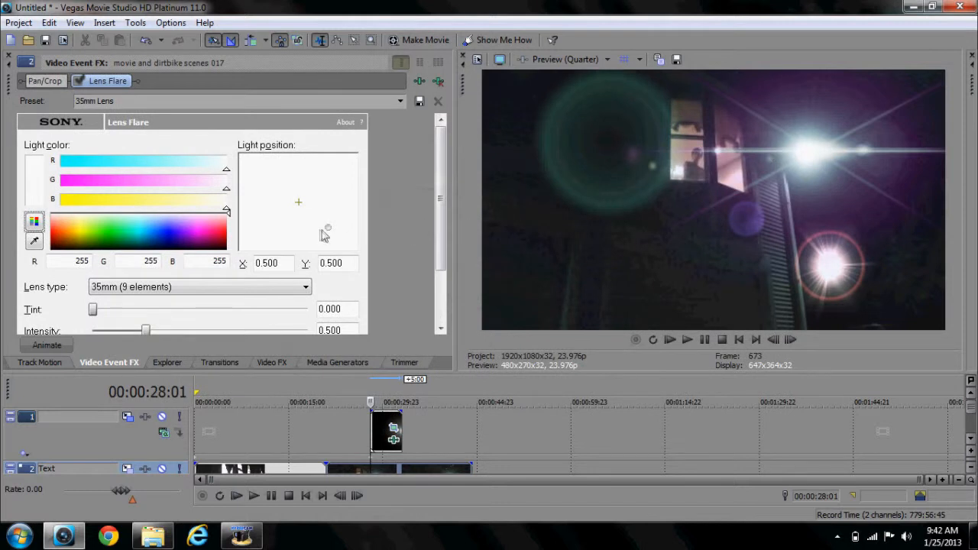
drag(325, 229, 322, 184)
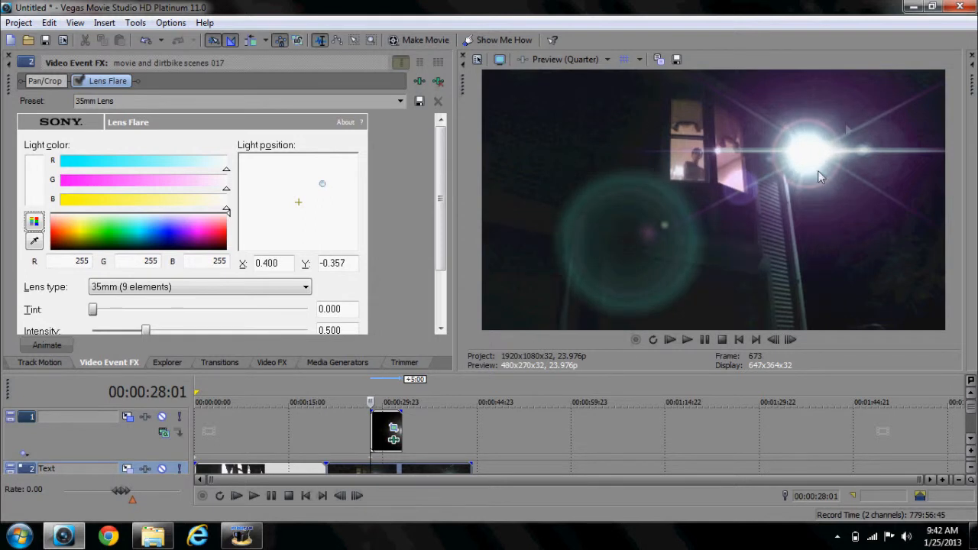
Set the Lens Flare's lens type to 70-300mm (16 elements), with perspective -1.000 and intensity 0.247
drag(441, 140, 421, 210)
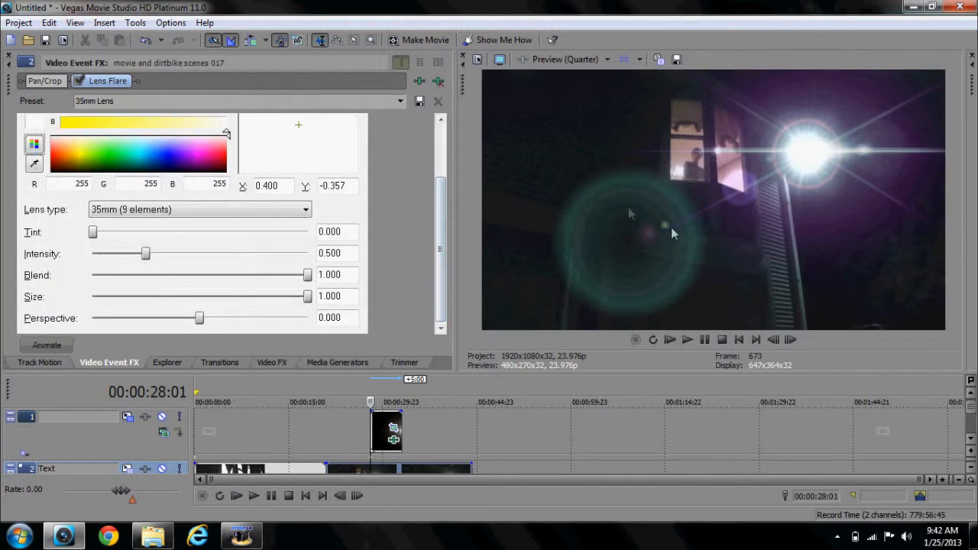
click(213, 214)
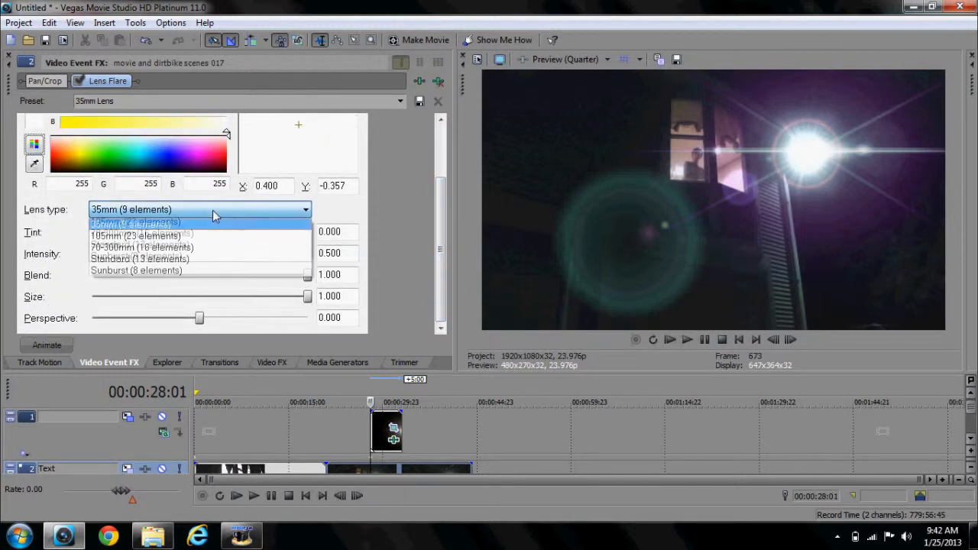
click(175, 247)
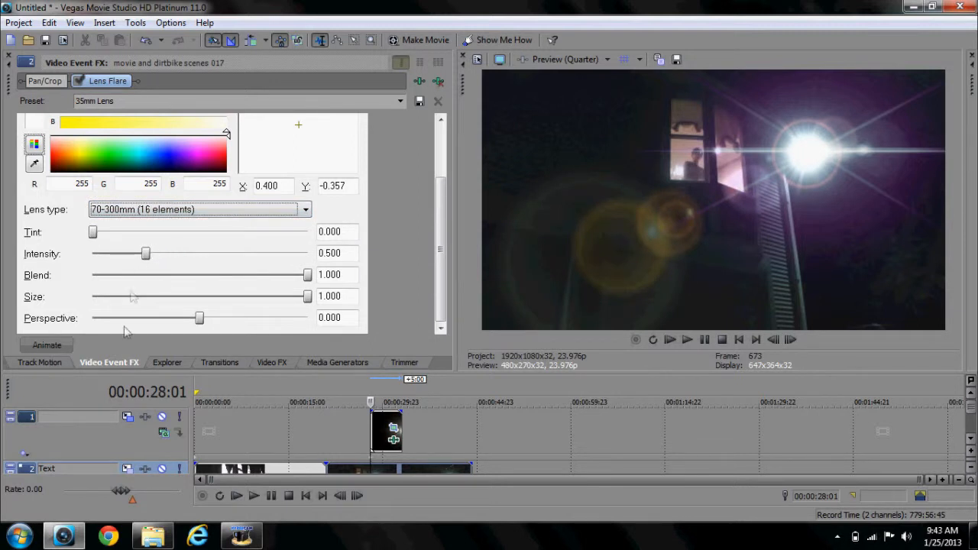
drag(198, 319, 65, 332)
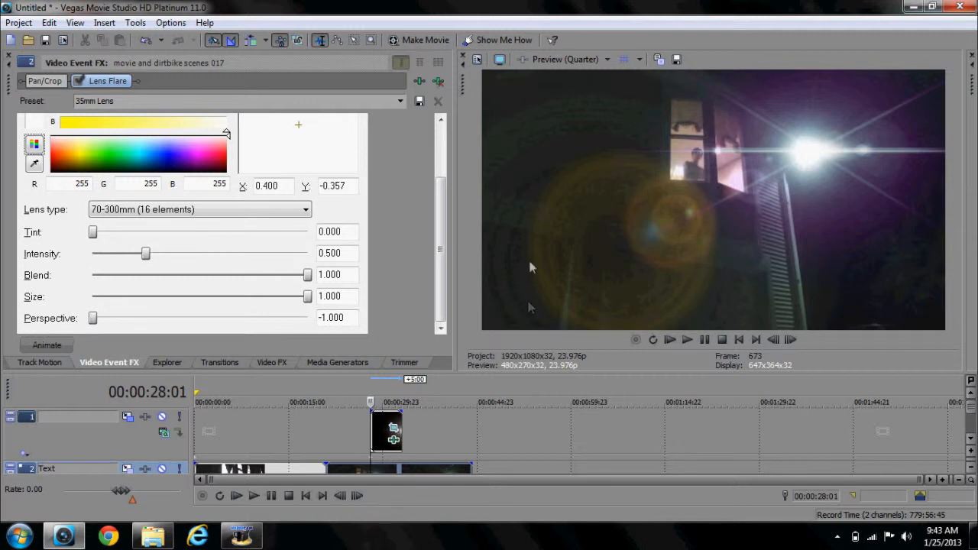
drag(147, 257, 120, 260)
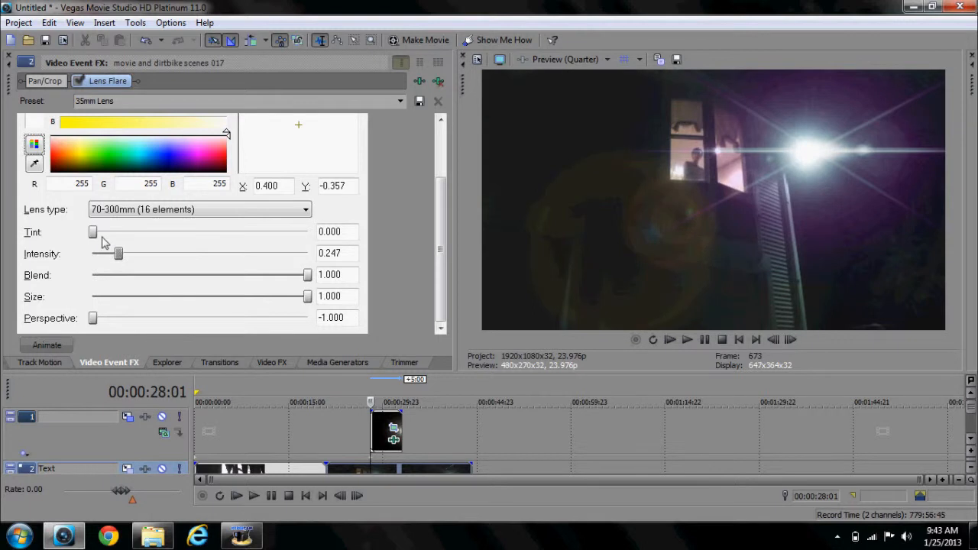
Set the Lens Flare's light color to blue (R 0, G 6, B 226) and its tint to 0.360
click(166, 157)
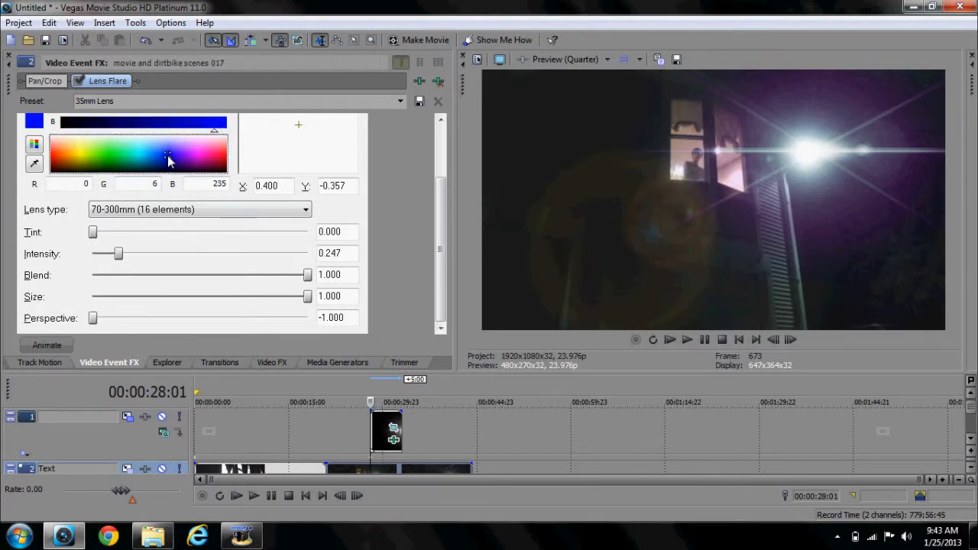
drag(92, 233, 171, 235)
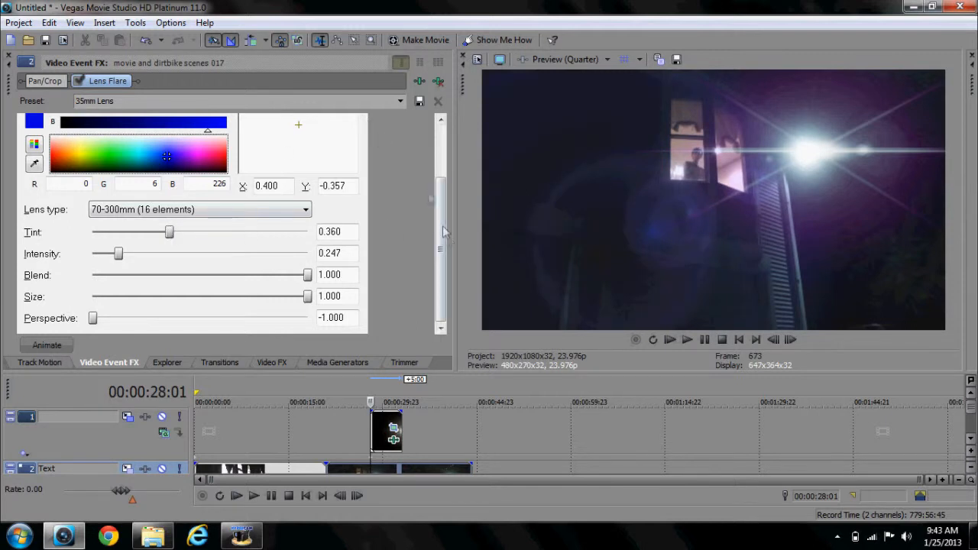
Test the Lens Flare light at the frame's upper-right corner and return it over the lamp at X 0.412, Y -0.357
drag(444, 231, 451, 178)
drag(319, 183, 382, 138)
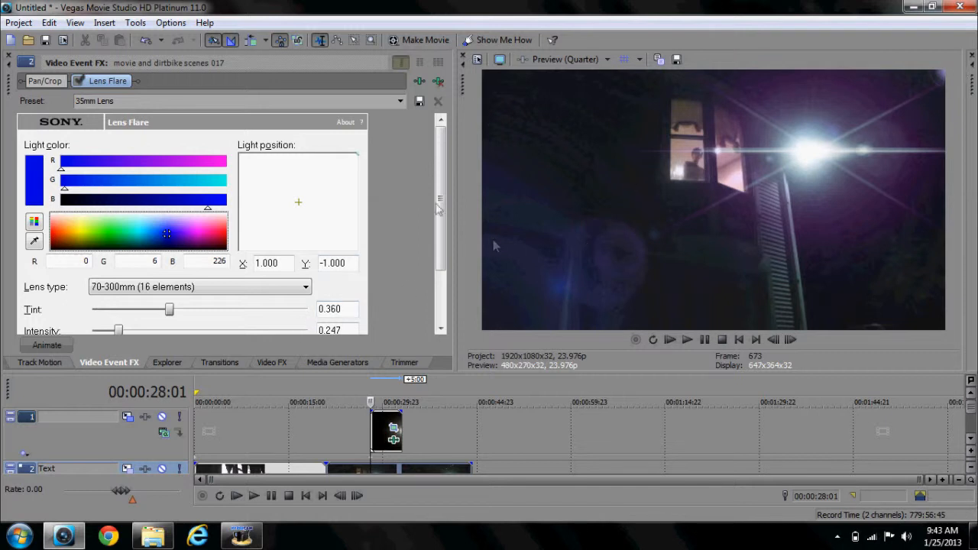
drag(356, 154, 321, 184)
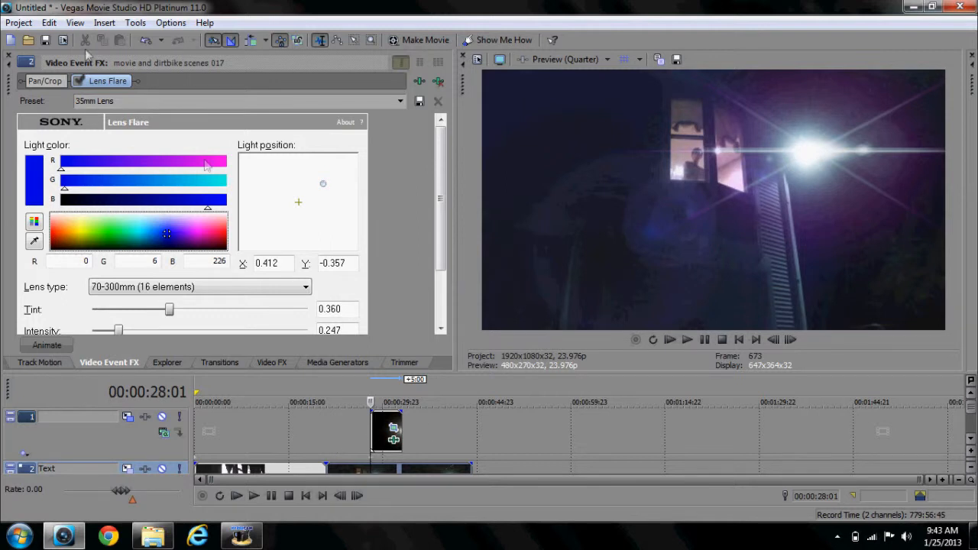
Compare the shot with the Lens Flare effect and the track 1 flare each disabled, and turn both back on
click(80, 81)
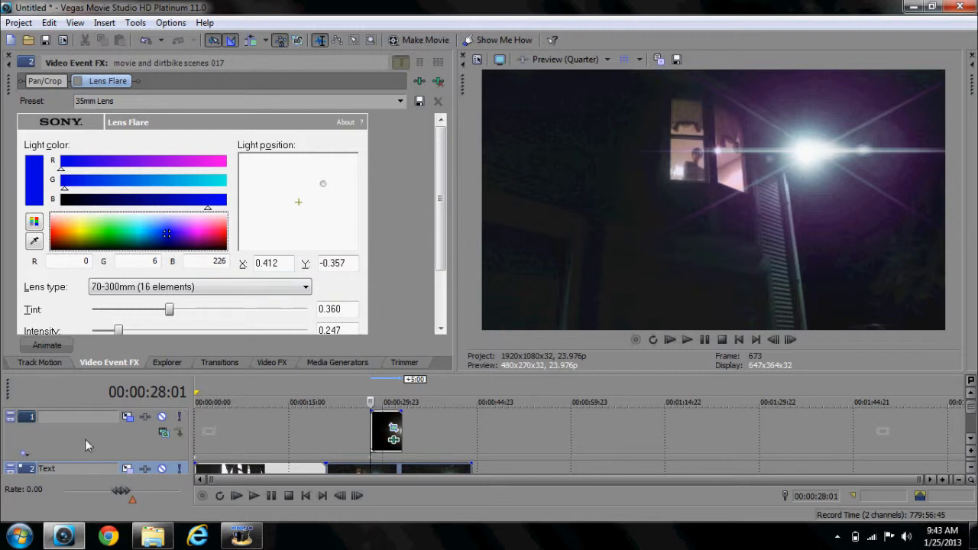
click(160, 425)
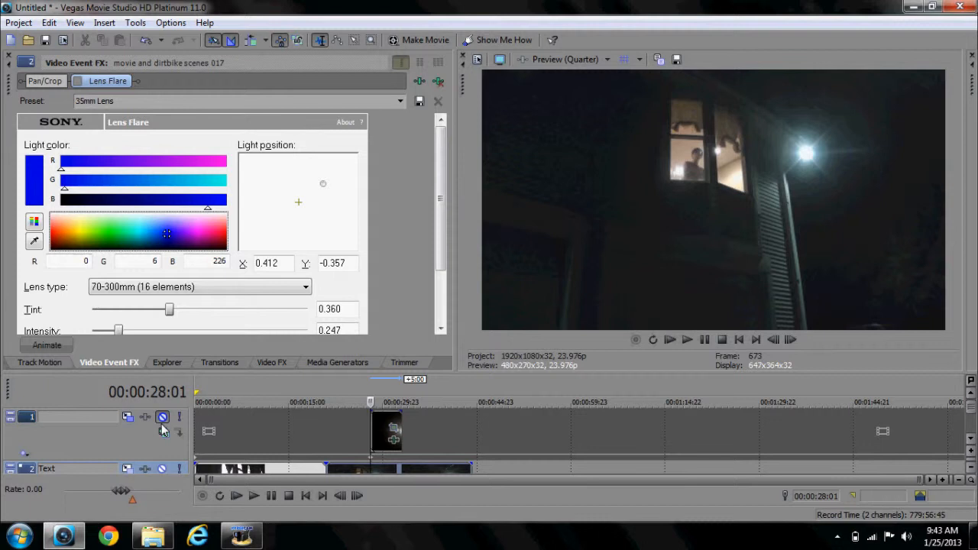
click(162, 417)
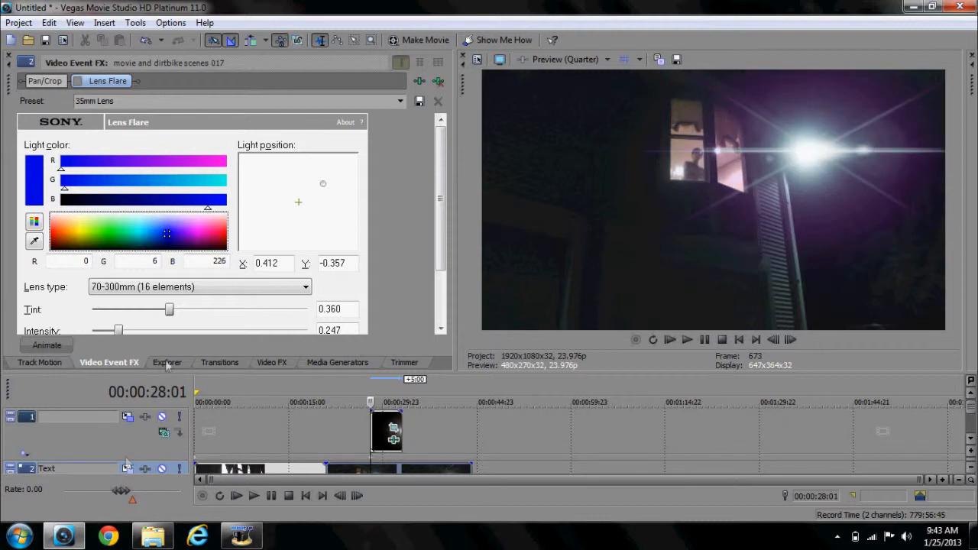
click(79, 81)
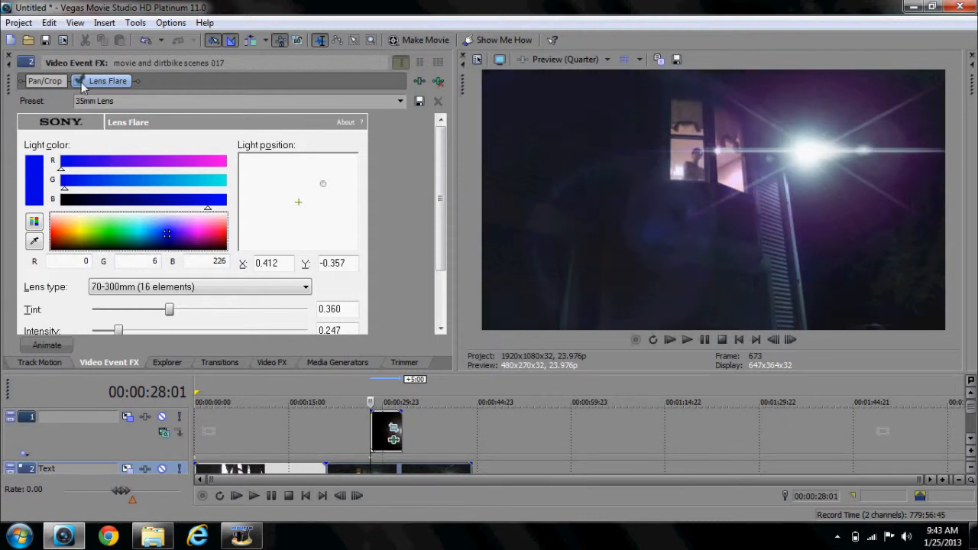